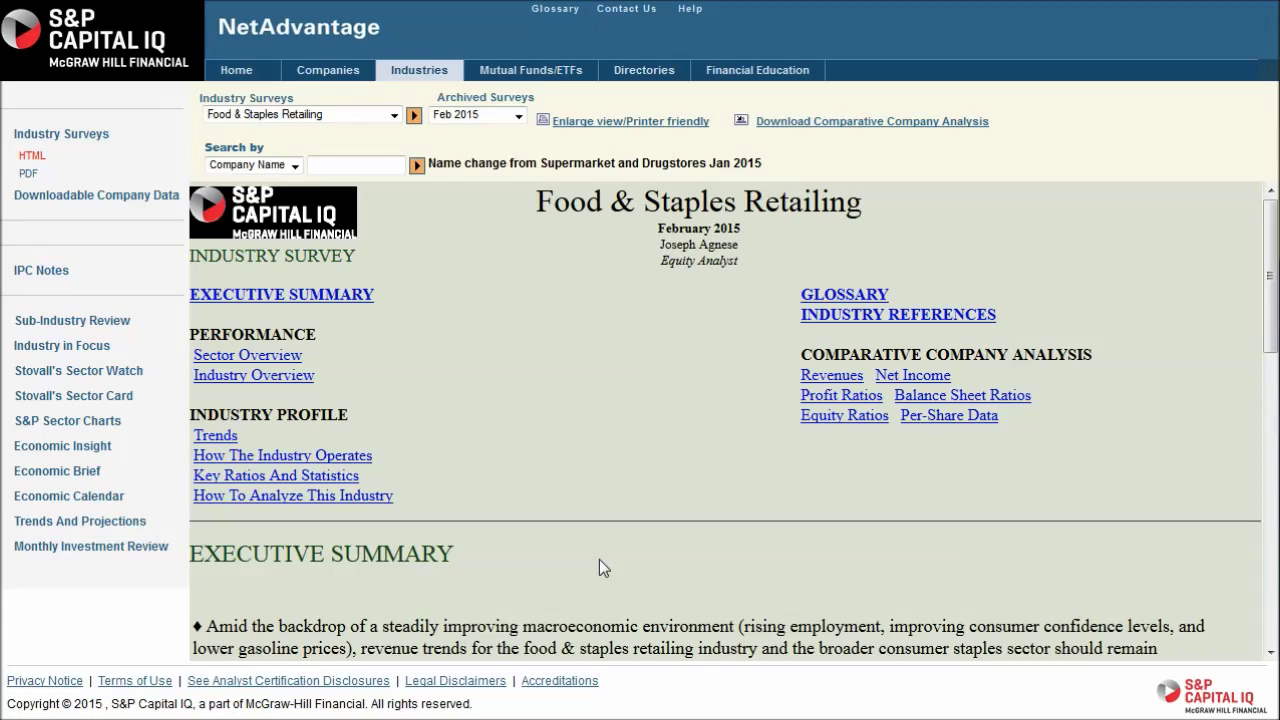
# Step: Read the survey's How The Industry Operates and Trends sections
pyautogui.click(363, 457)
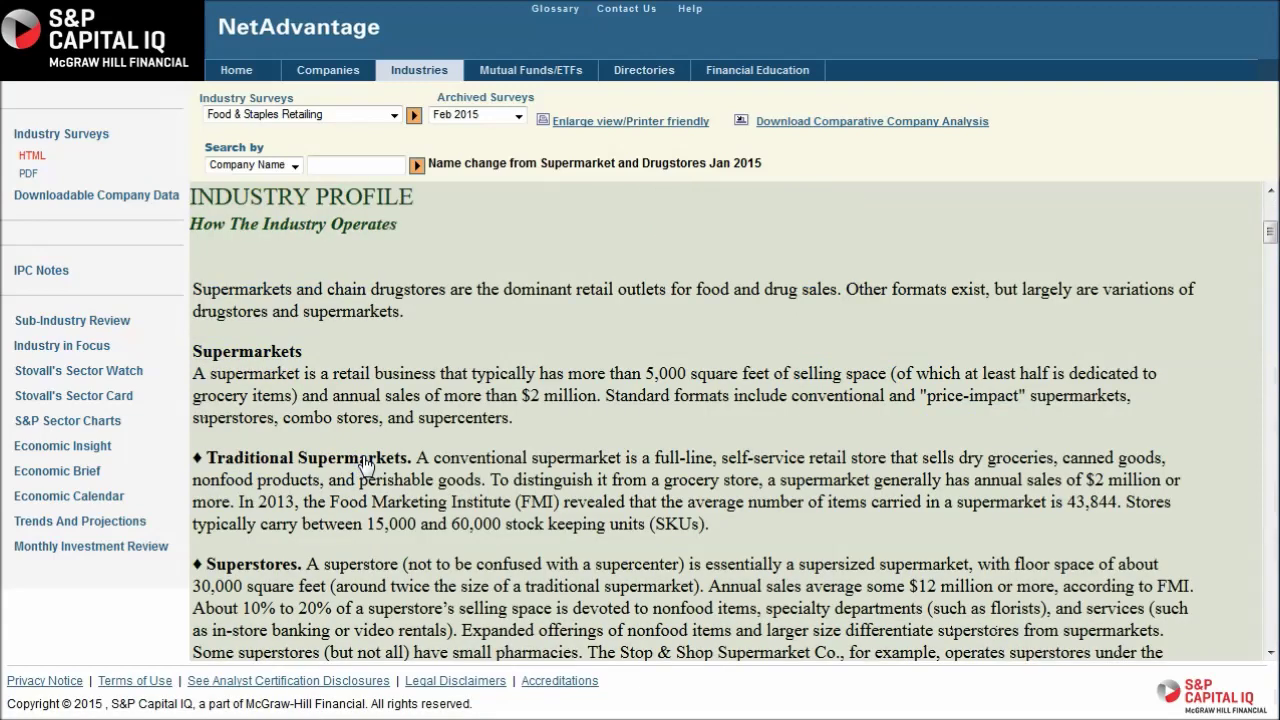
pyautogui.scroll(4, 490, 455)
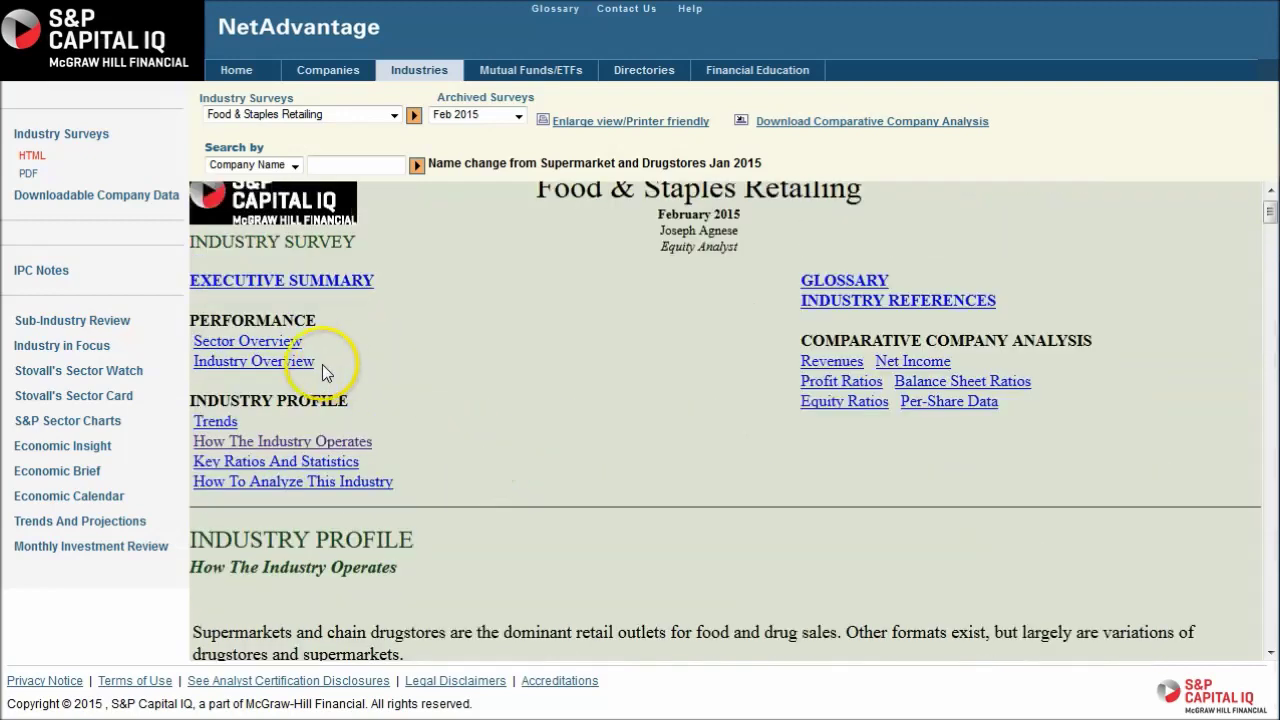
pyautogui.click(220, 423)
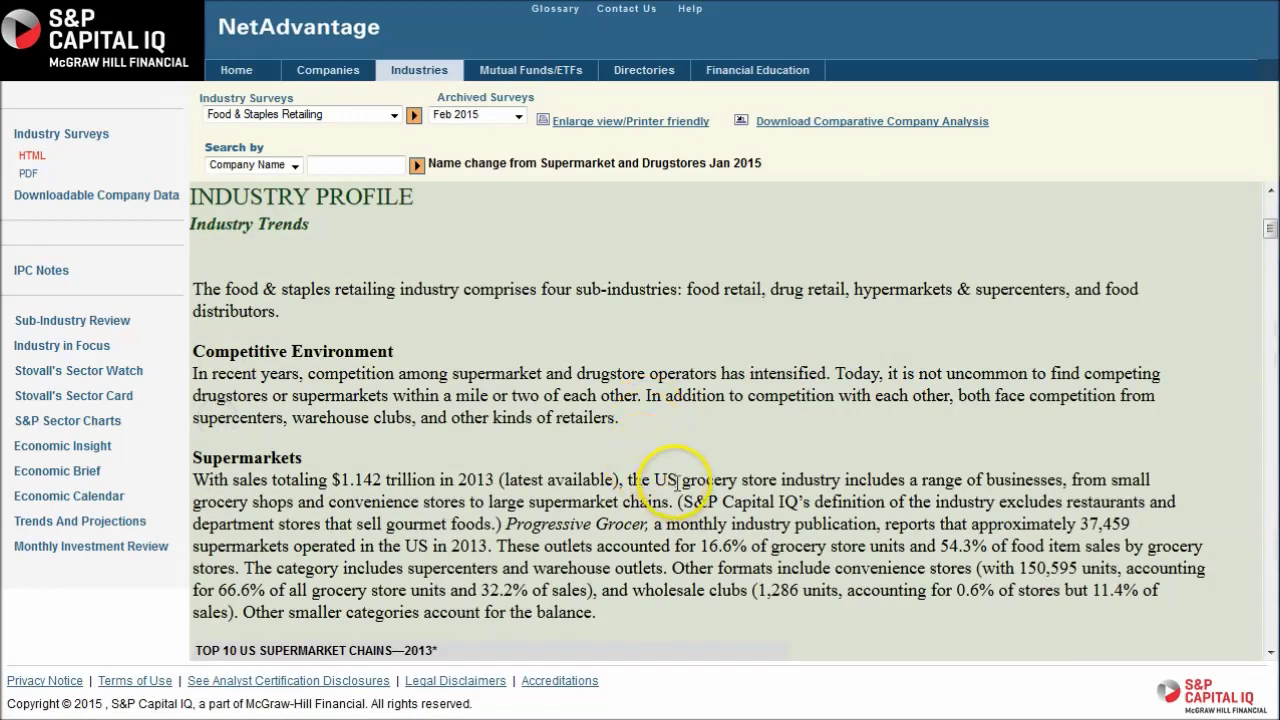
pyautogui.scroll(3, 675, 483)
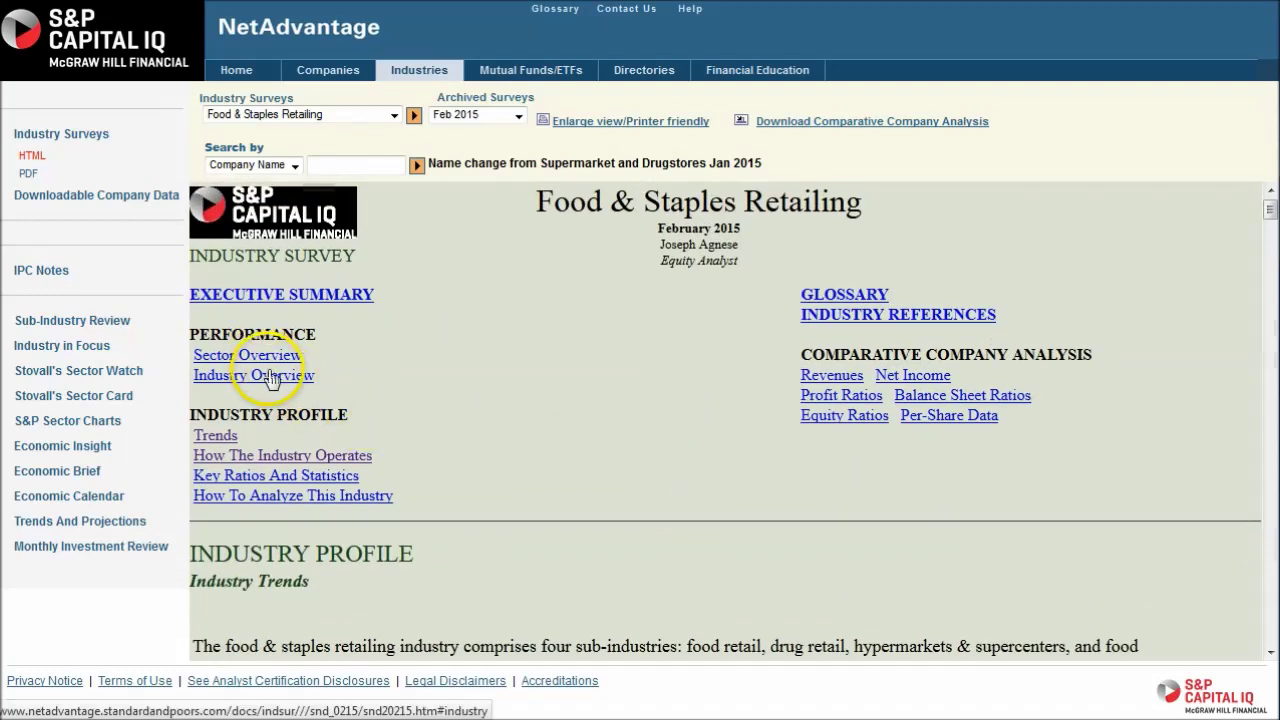
# Step: Review the Industry Overview and the Profit Ratios table listing returns on revenues
pyautogui.click(270, 376)
pyautogui.scroll(-3, 791, 469)
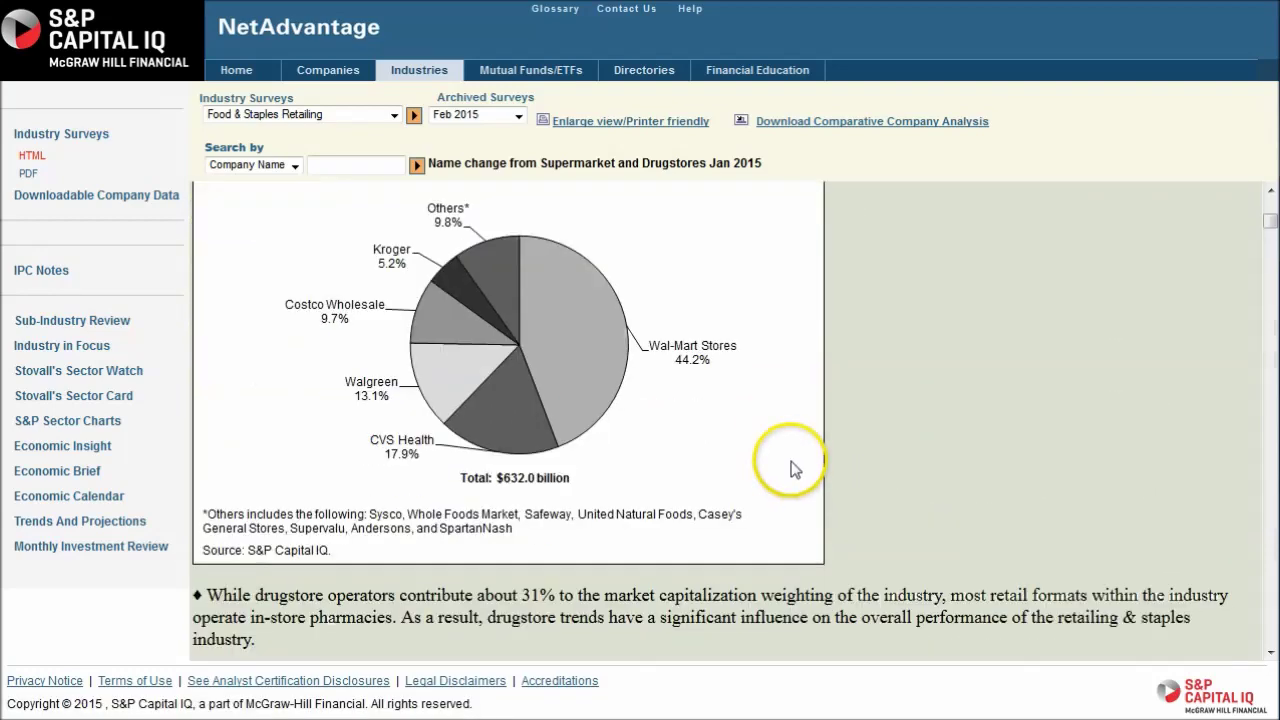
pyautogui.scroll(6, 791, 469)
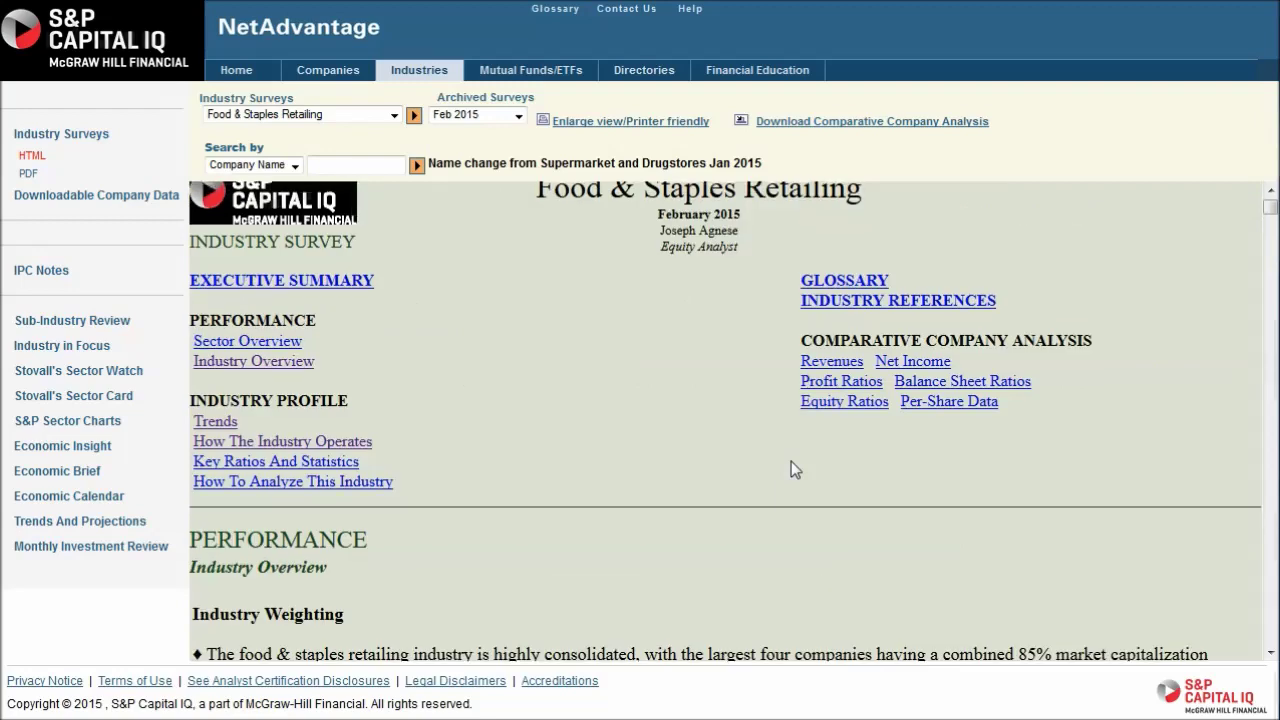
pyautogui.scroll(-1, 783, 499)
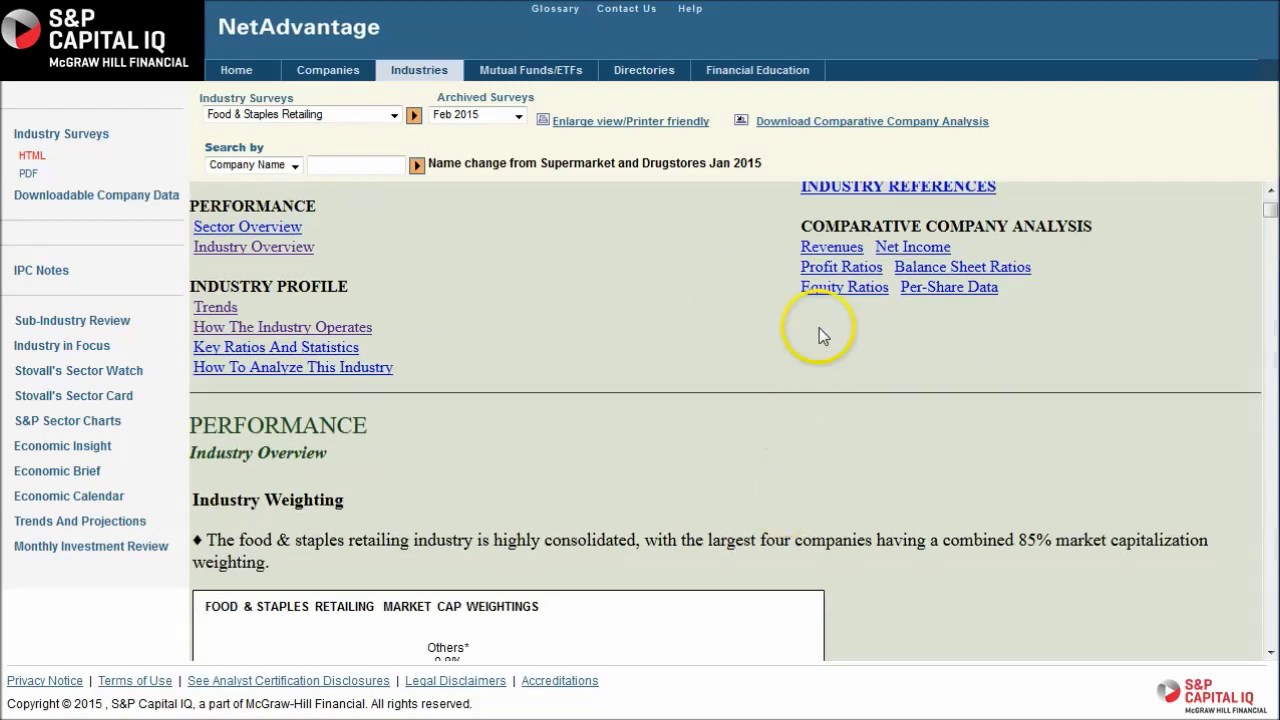
pyautogui.click(836, 268)
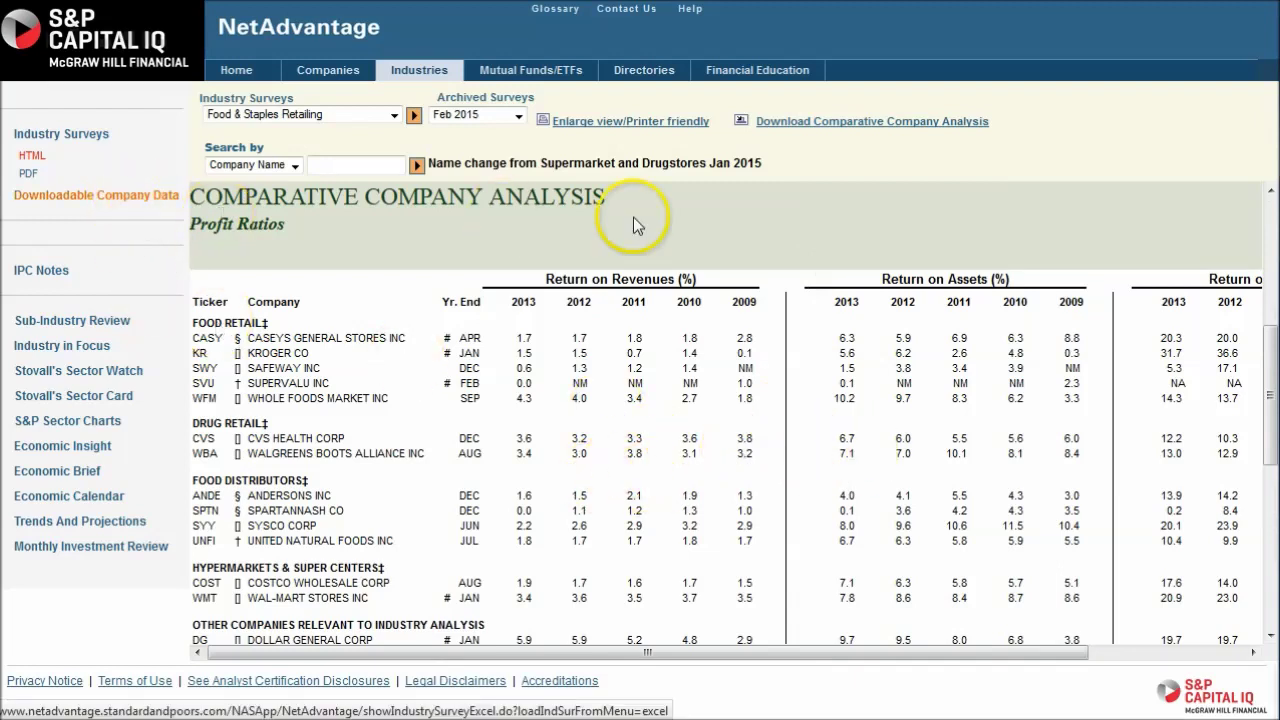
pyautogui.scroll(4, 723, 260)
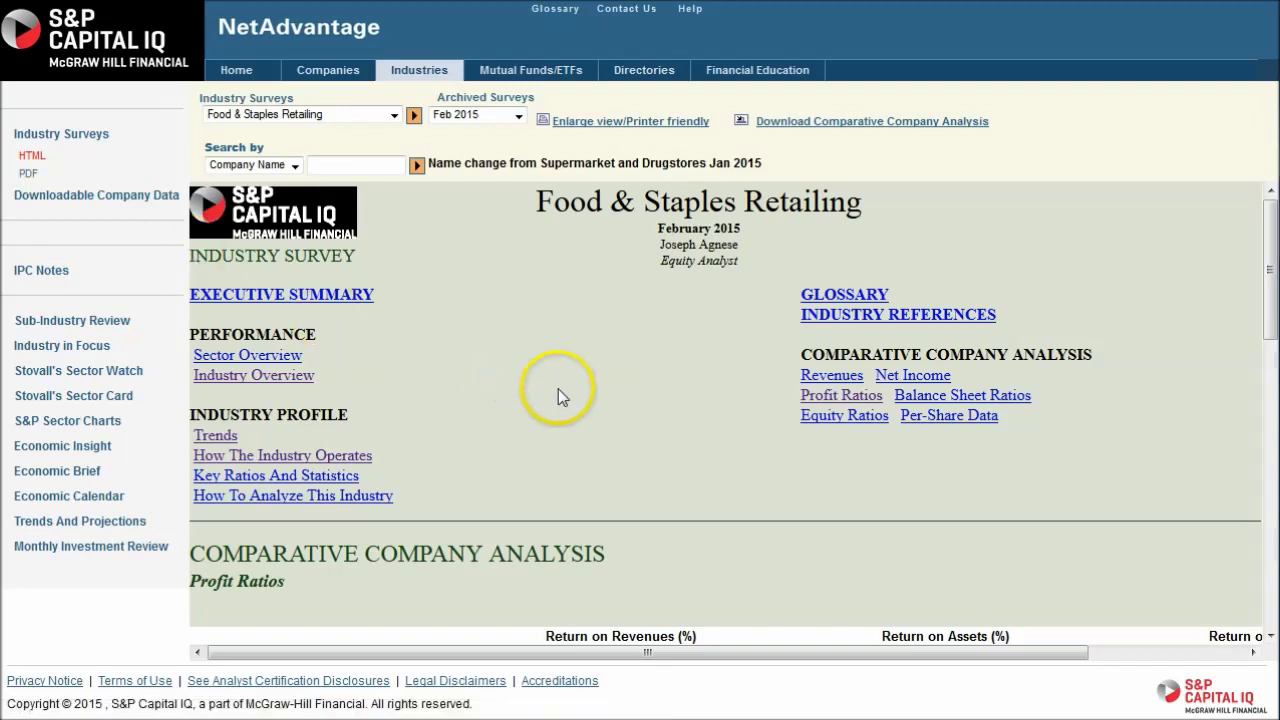
# Step: From the home page, load Food & Staples Retailing from the Industry Surveys dropdown
pyautogui.click(232, 66)
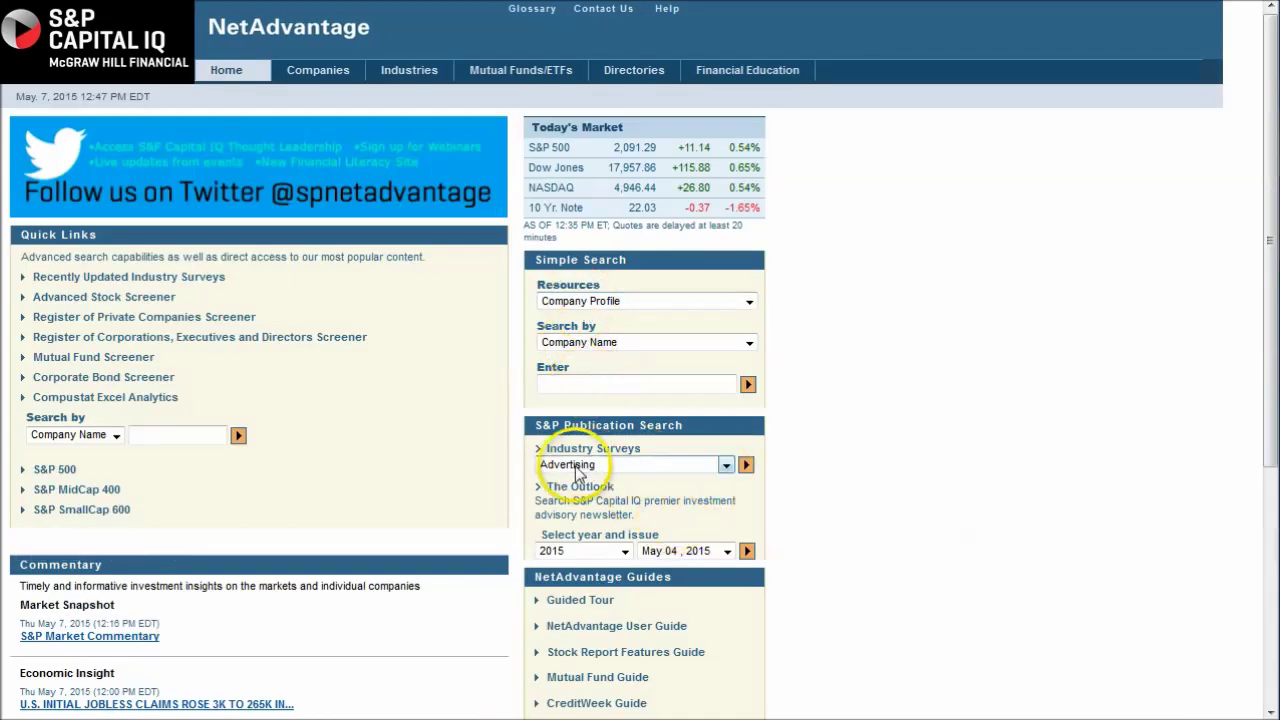
pyautogui.click(668, 464)
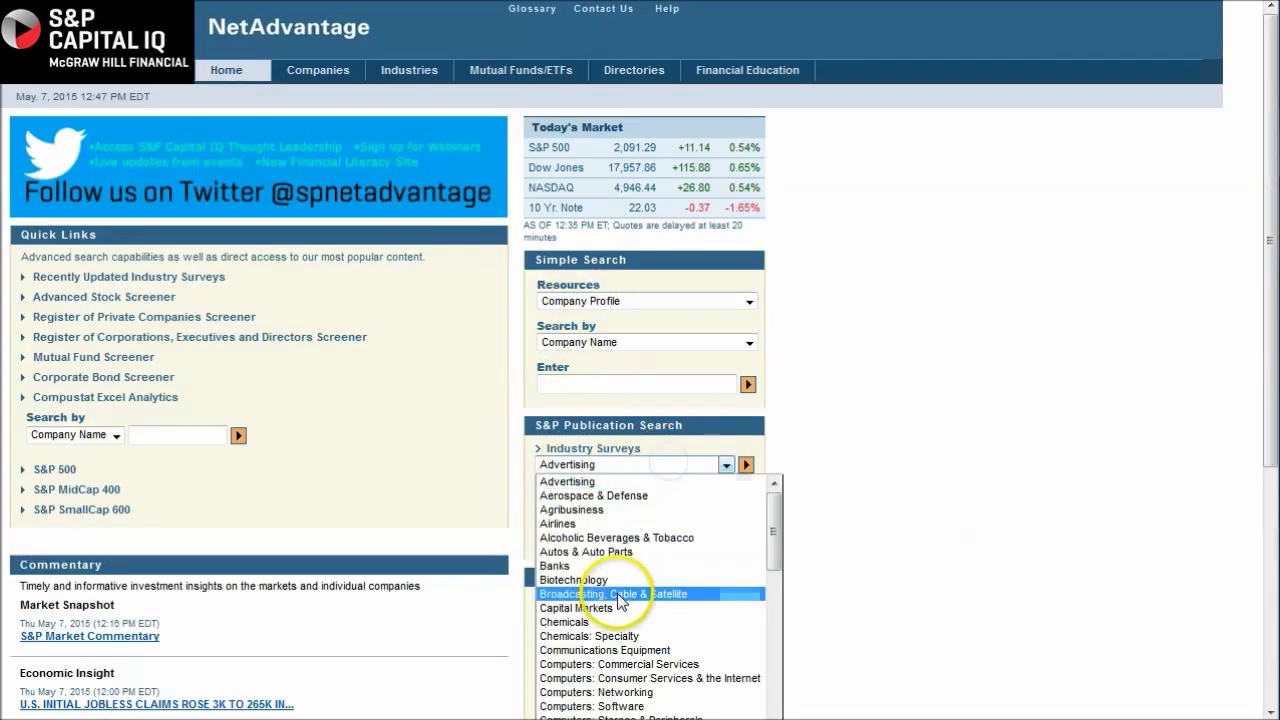
pyautogui.scroll(-1, 622, 583)
pyautogui.scroll(-1, 622, 583)
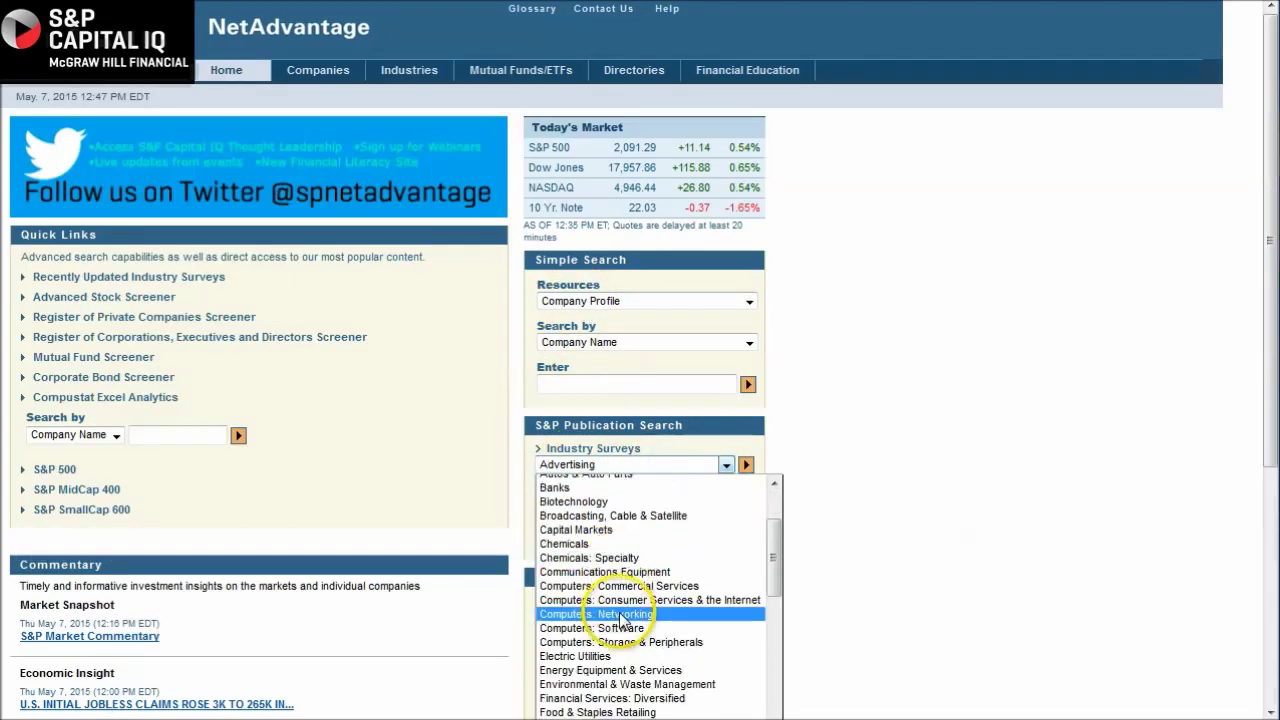
pyautogui.click(614, 712)
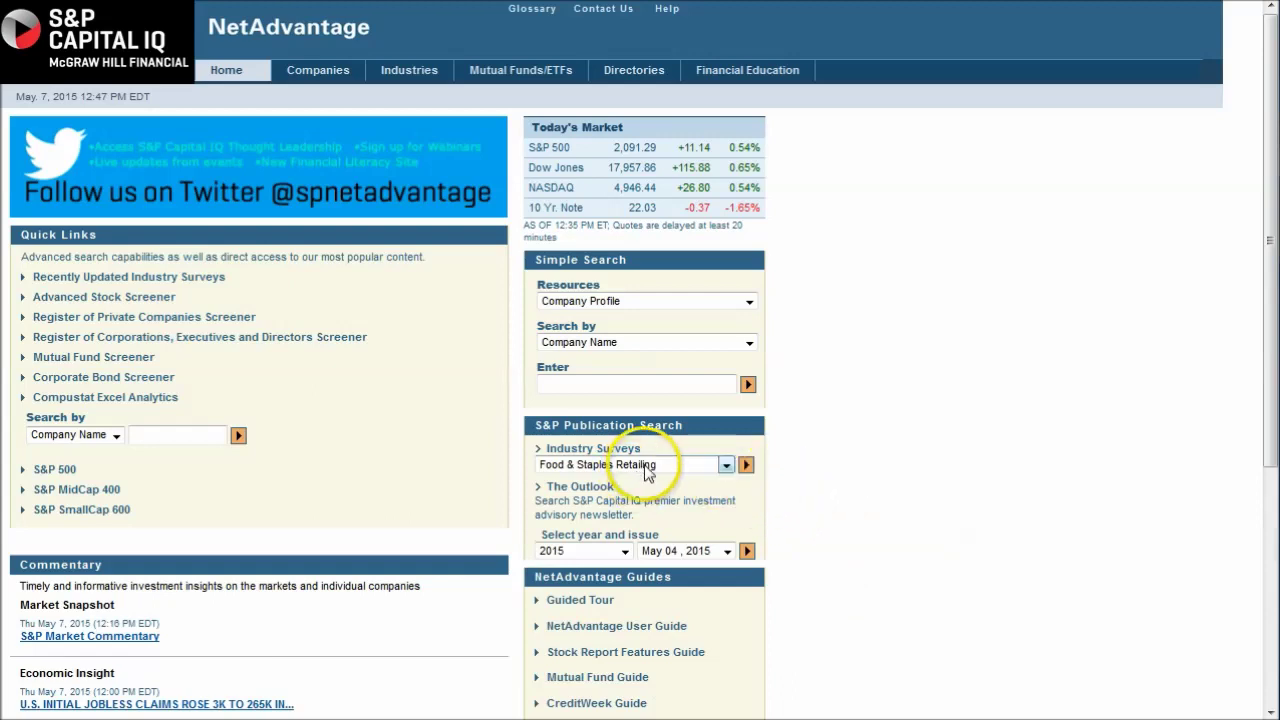
pyautogui.click(746, 466)
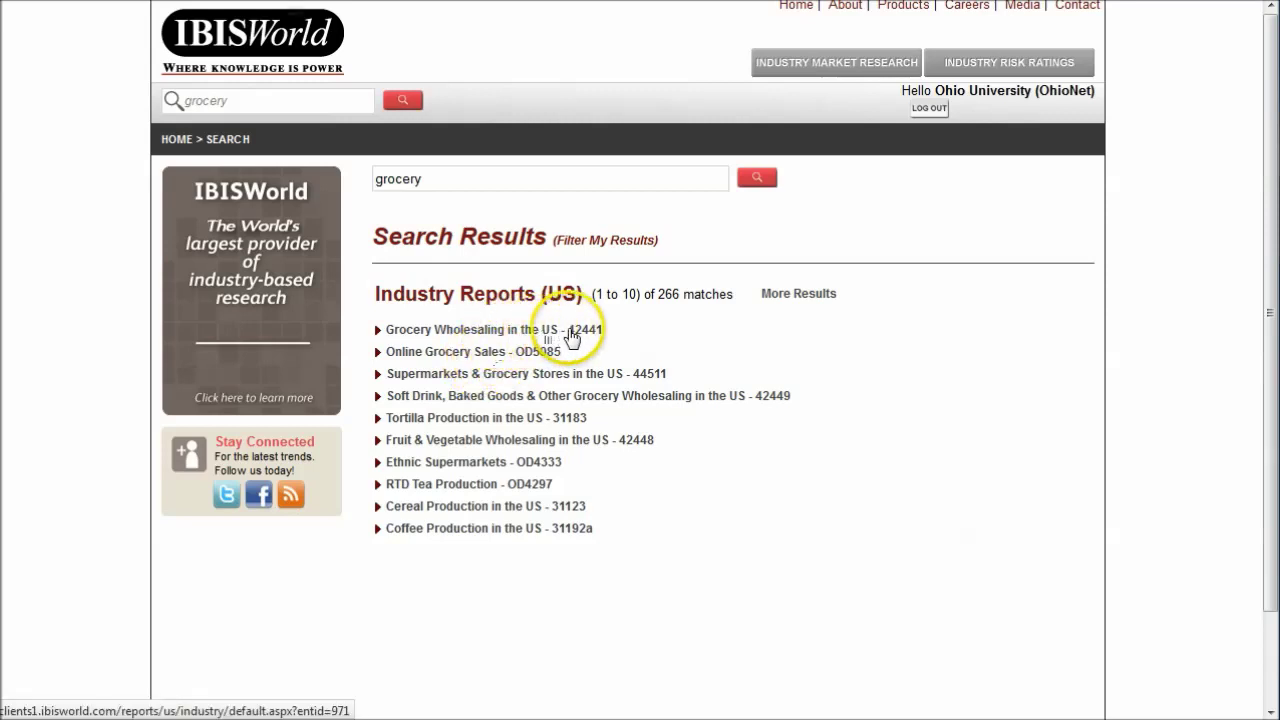
# Step: Open the 'Supermarkets & Grocery Stores in the US - 44511' report and skim its definition and supply chain
pyautogui.click(520, 372)
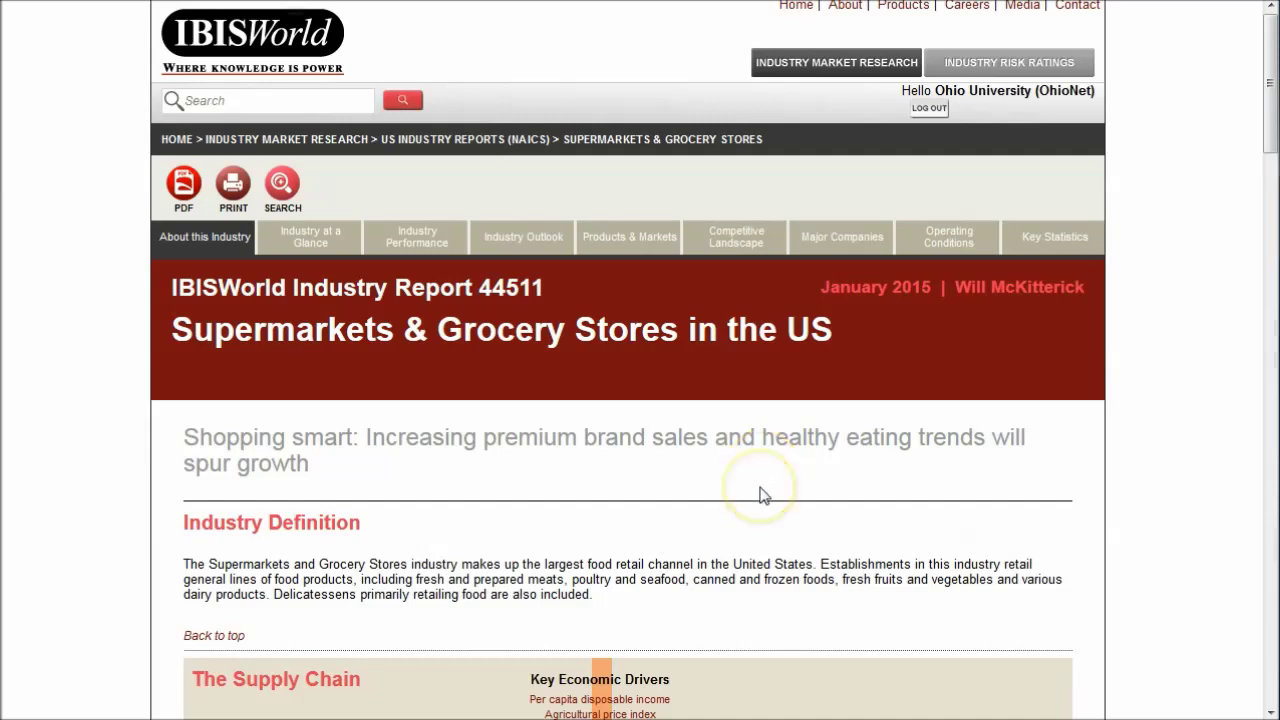
pyautogui.scroll(-3, 760, 490)
pyautogui.scroll(-3, 760, 494)
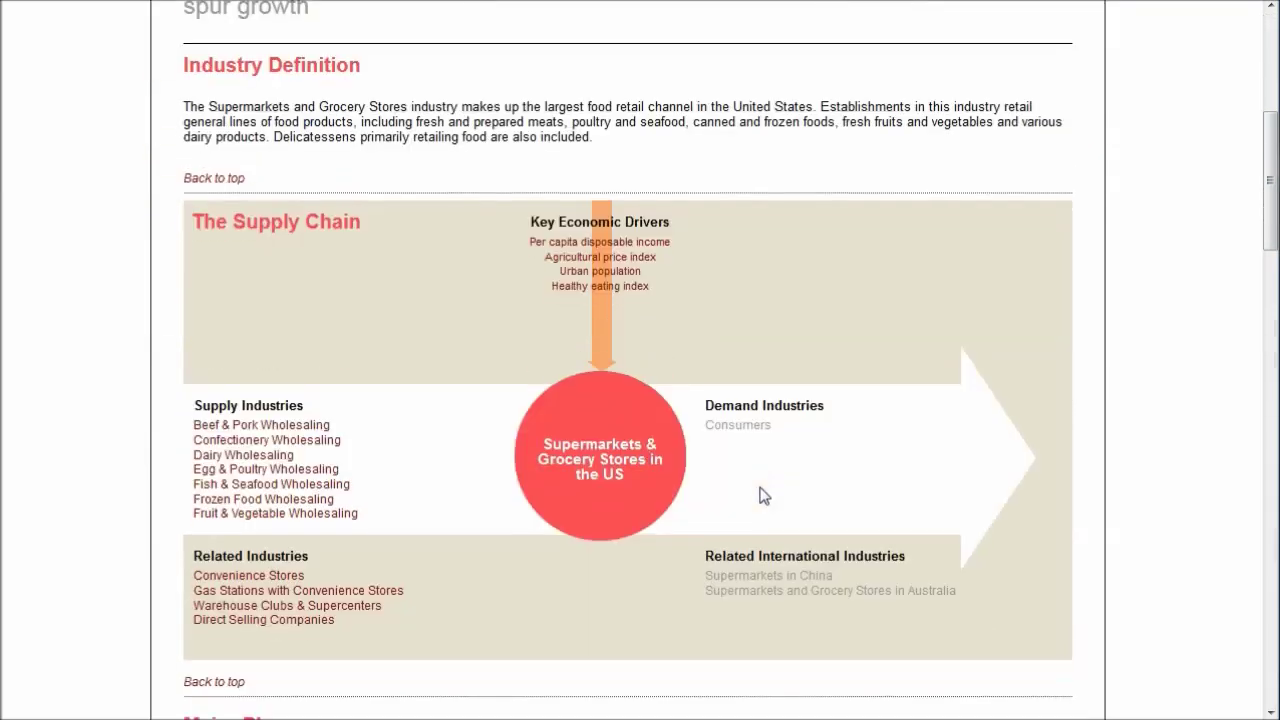
pyautogui.scroll(4, 763, 494)
pyautogui.scroll(1, 760, 494)
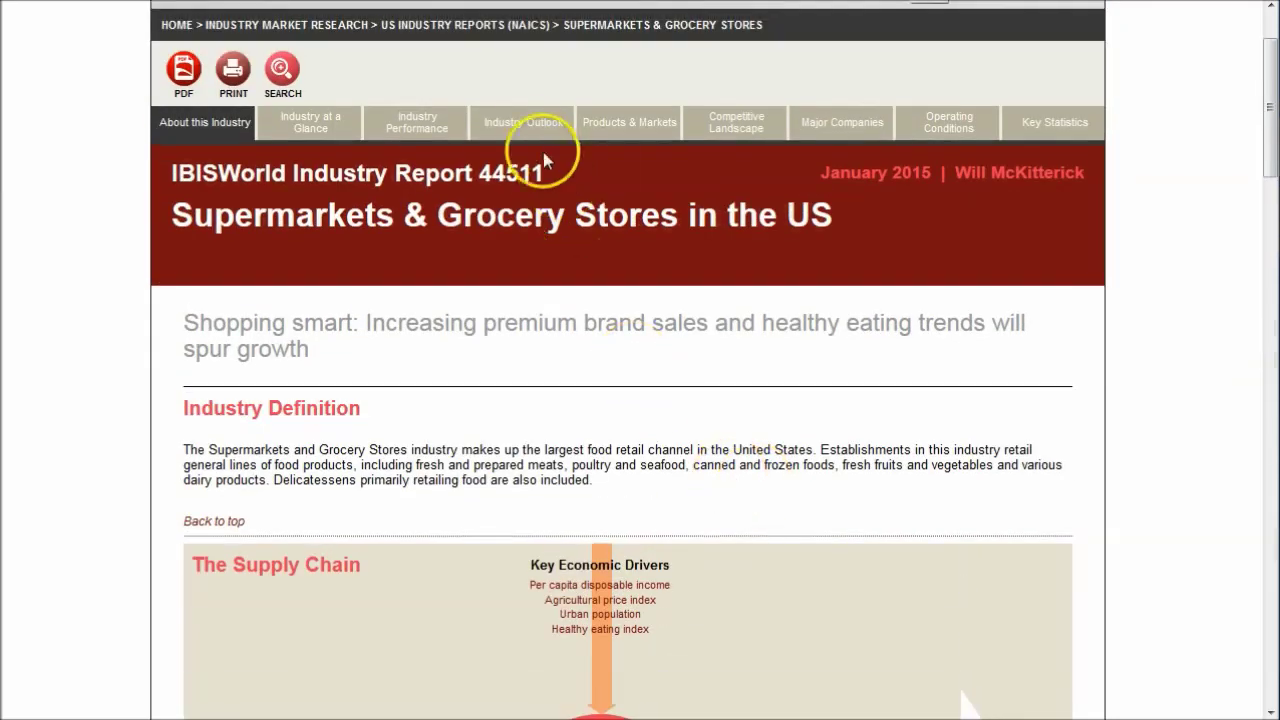
pyautogui.moveTo(514, 128)
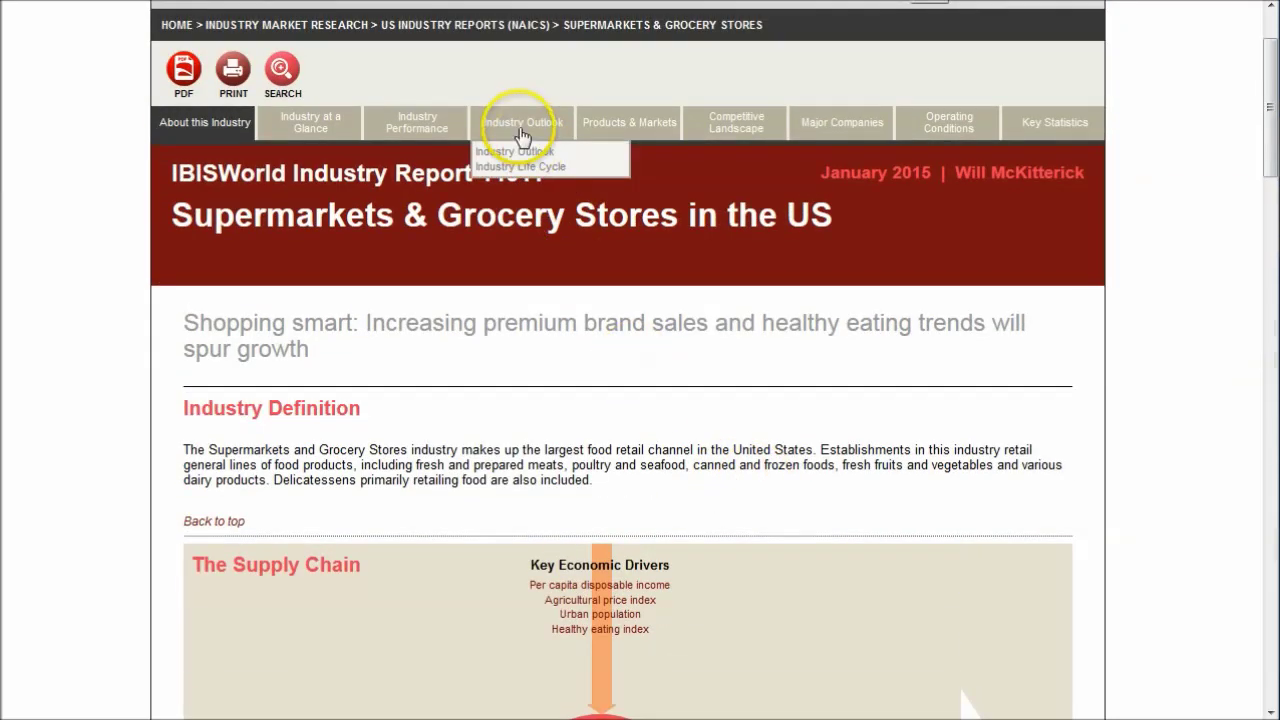
# Step: View the report's Industry at a Glance key statistics
pyautogui.click(316, 126)
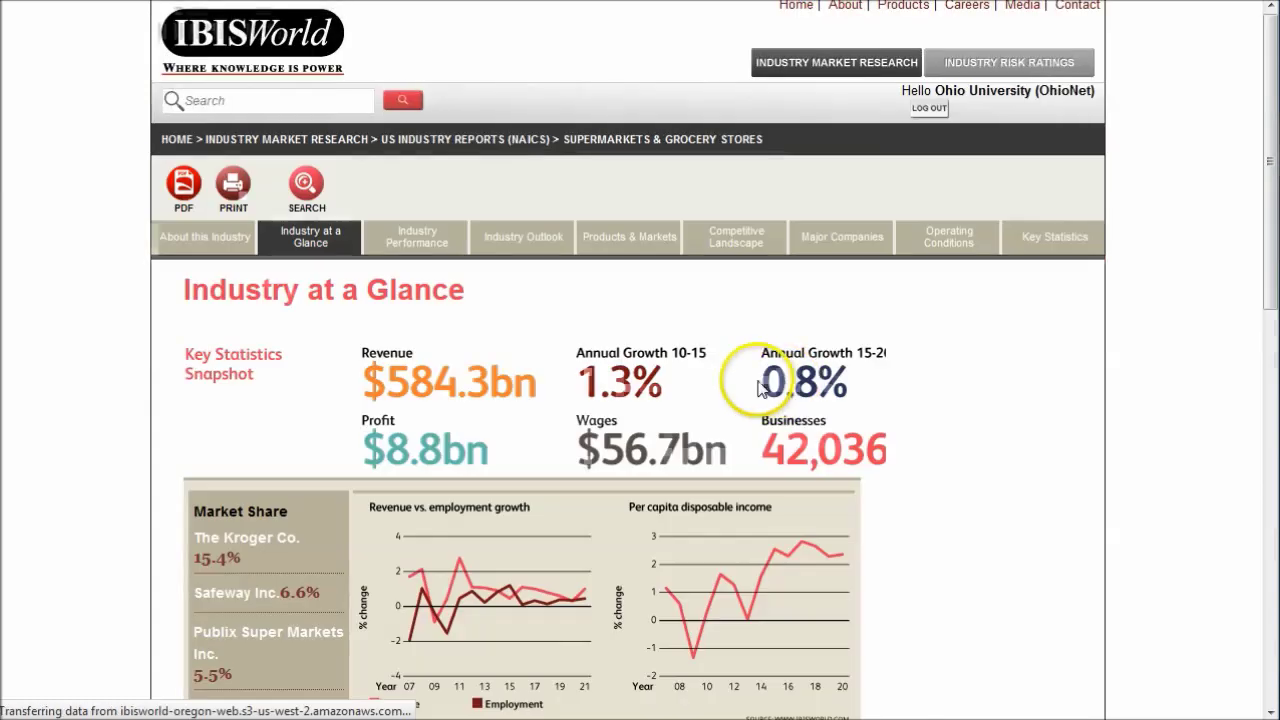
pyautogui.scroll(-4, 1120, 402)
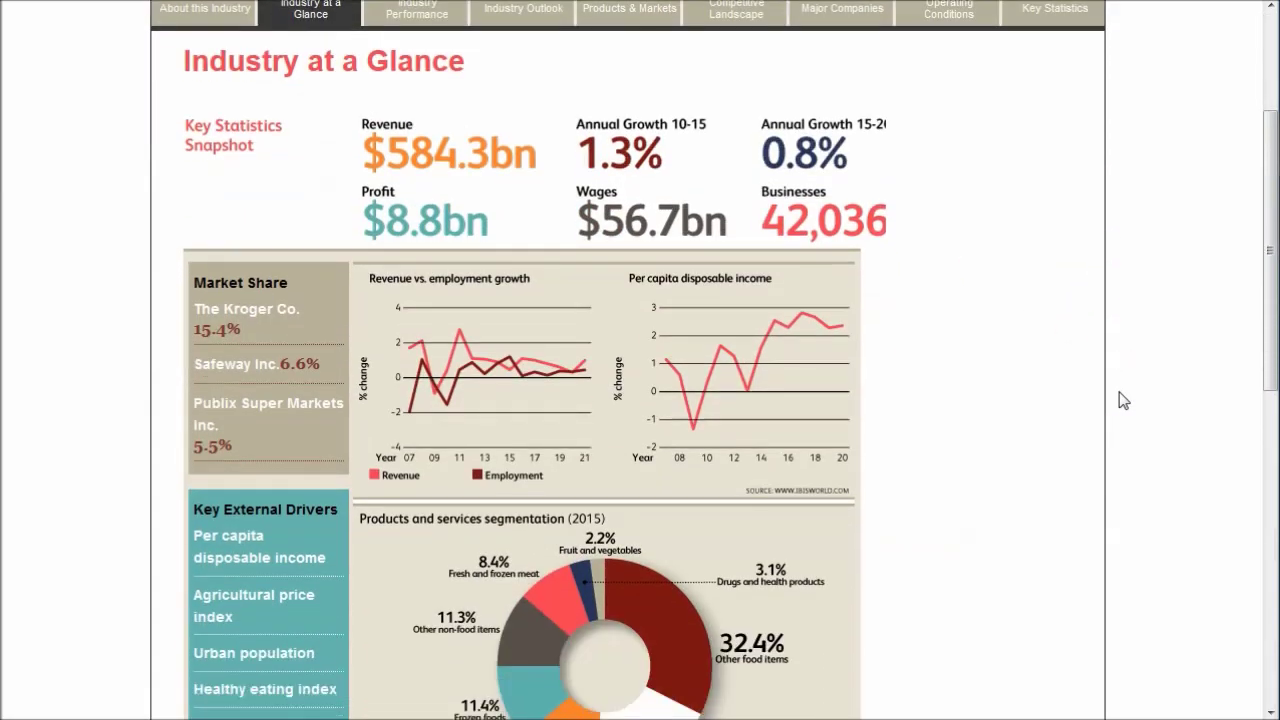
pyautogui.scroll(-2, 1120, 400)
pyautogui.click(1110, 409)
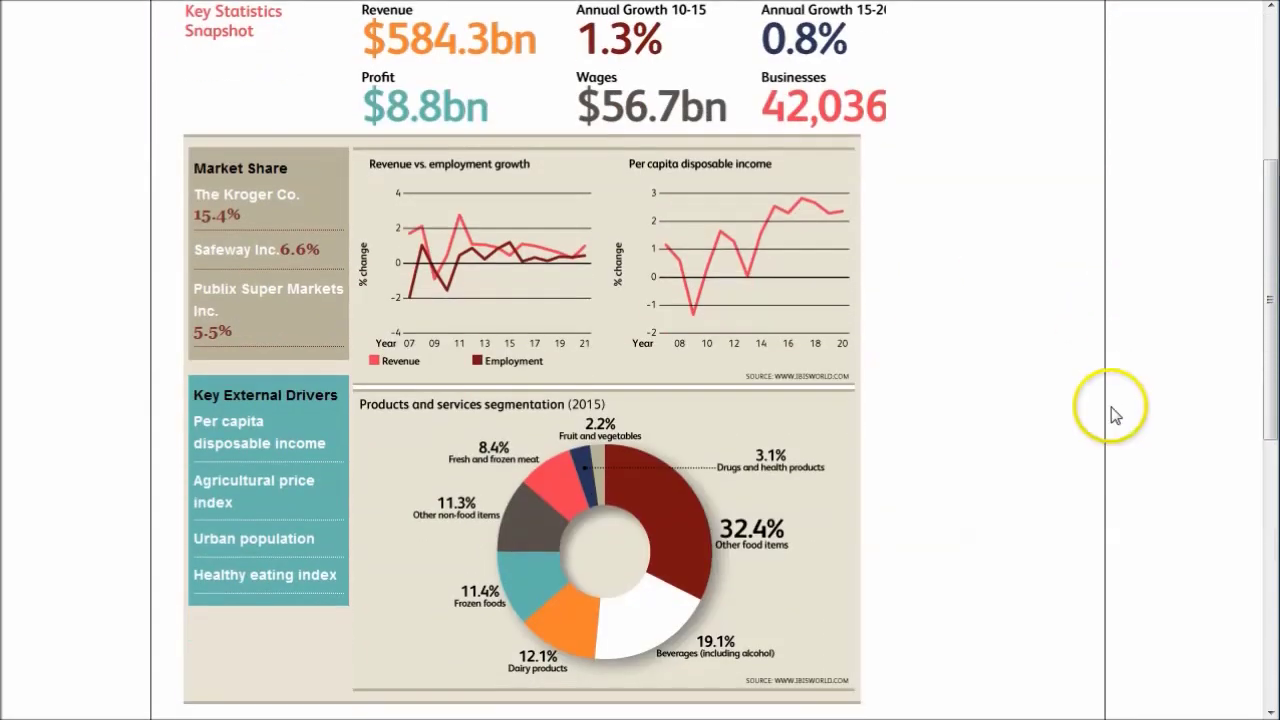
pyautogui.scroll(3, 1112, 410)
pyautogui.scroll(2, 1100, 405)
# Step: Check the Operating Conditions subsections, read Industry Outlook, then switch to Hoover's grocery industry page
pyautogui.moveTo(857, 237)
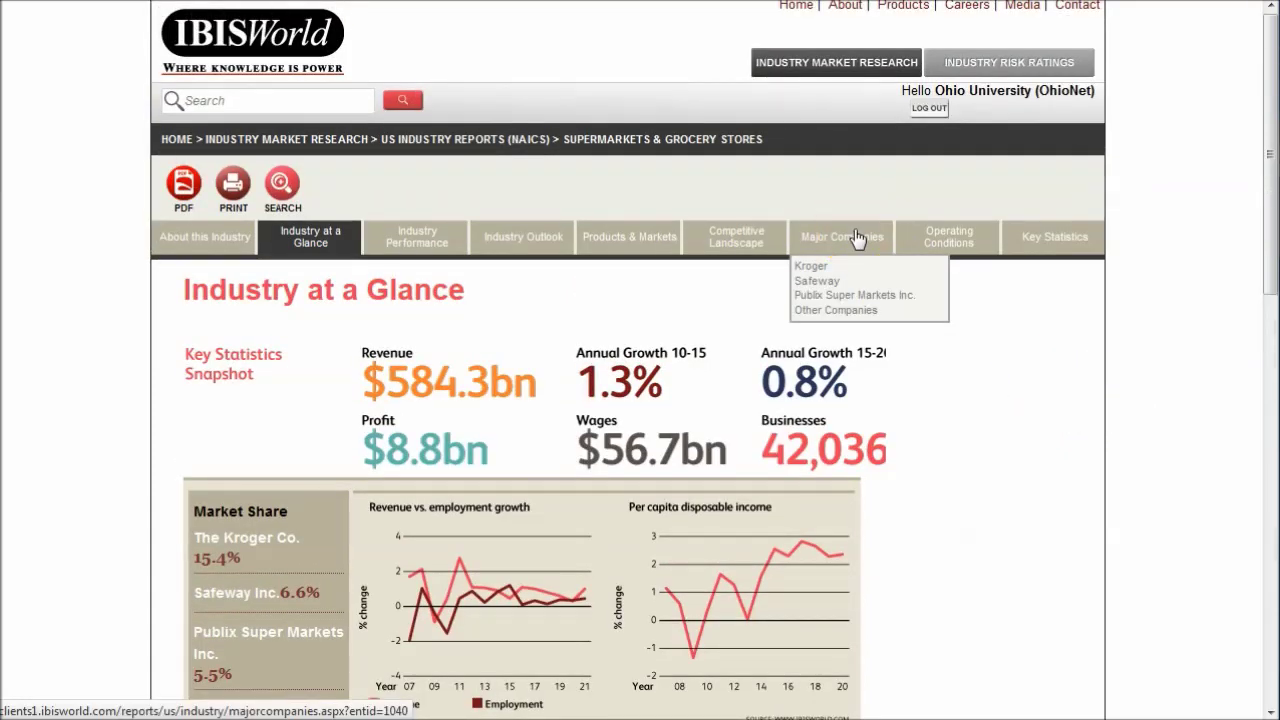
pyautogui.click(951, 247)
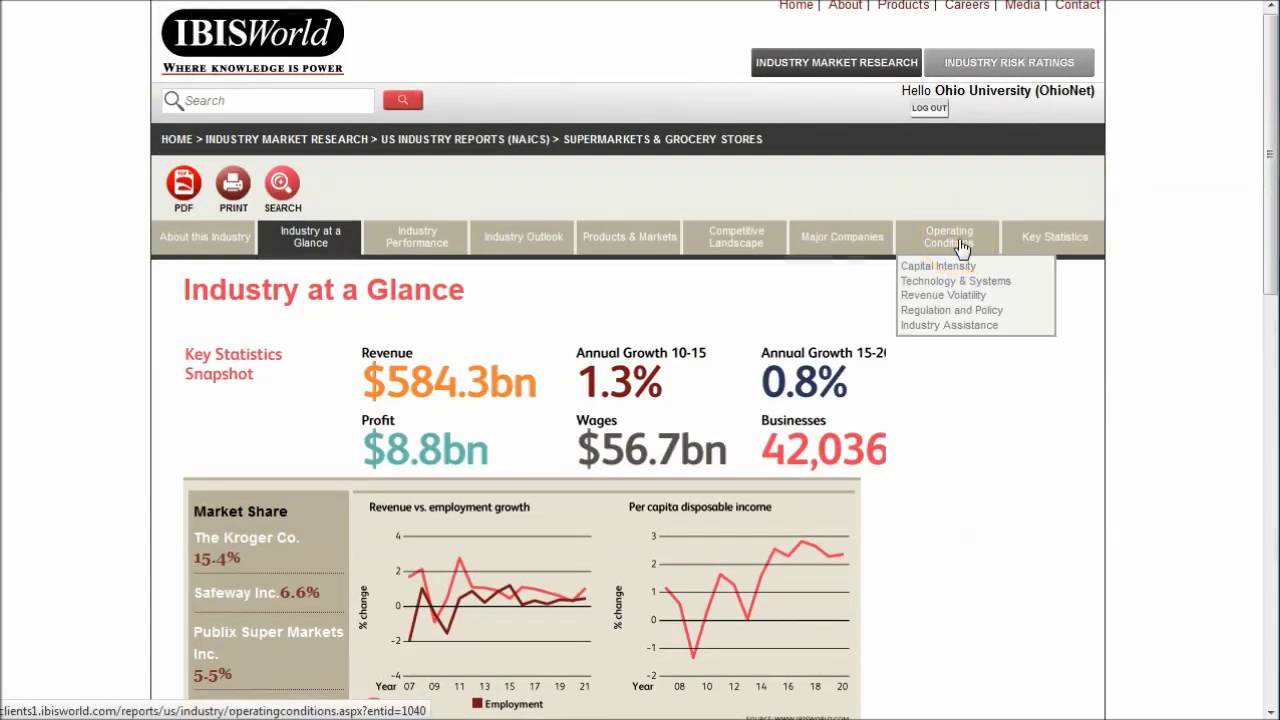
pyautogui.moveTo(610, 238)
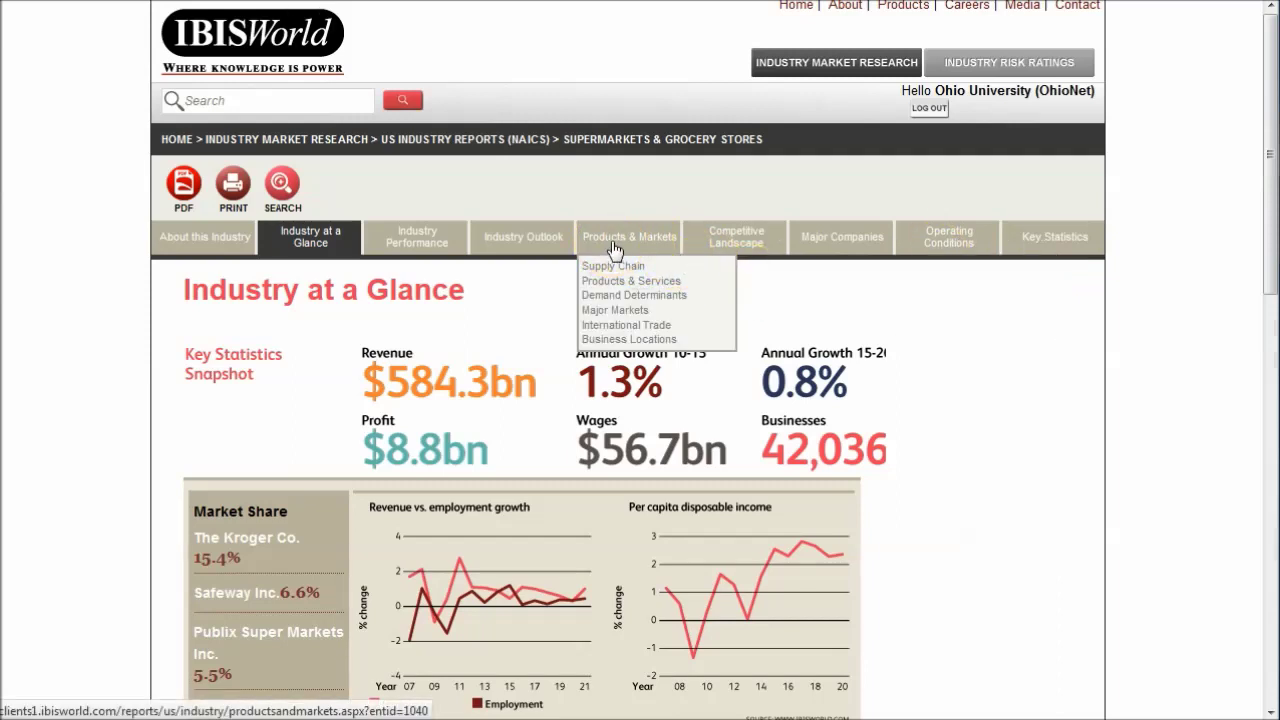
pyautogui.click(503, 243)
pyautogui.click(508, 266)
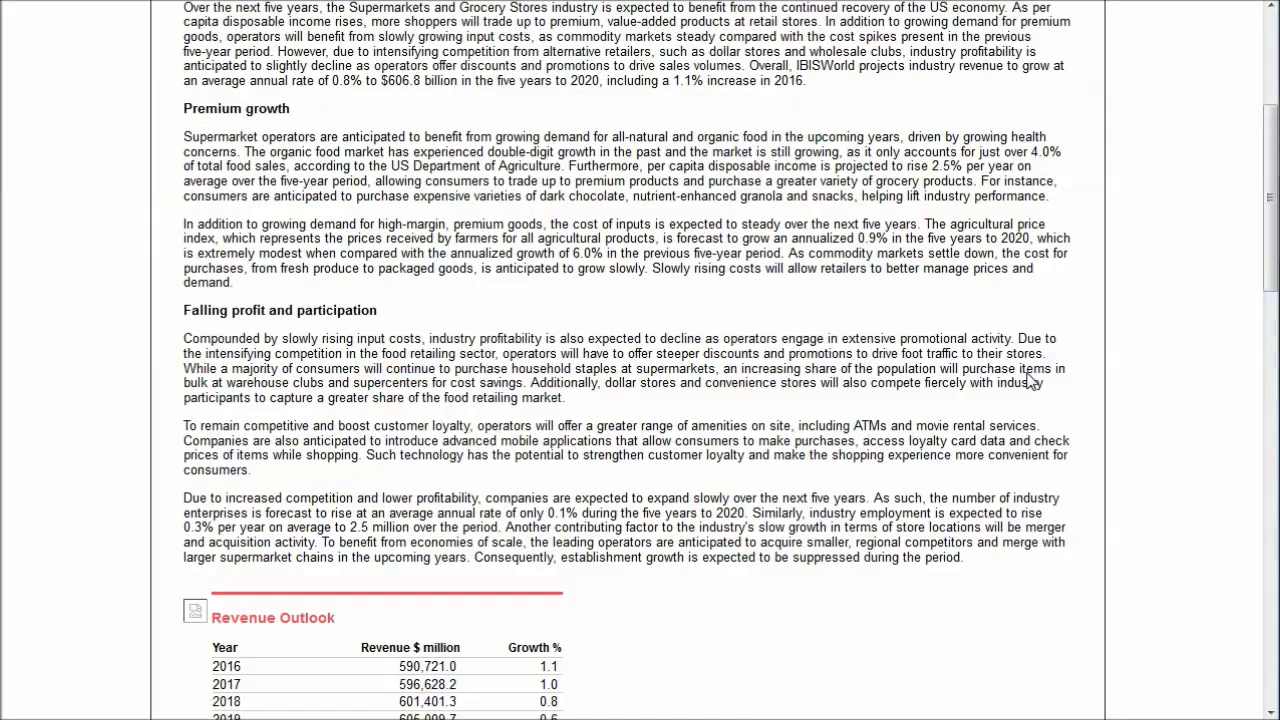
pyautogui.scroll(3, 1030, 400)
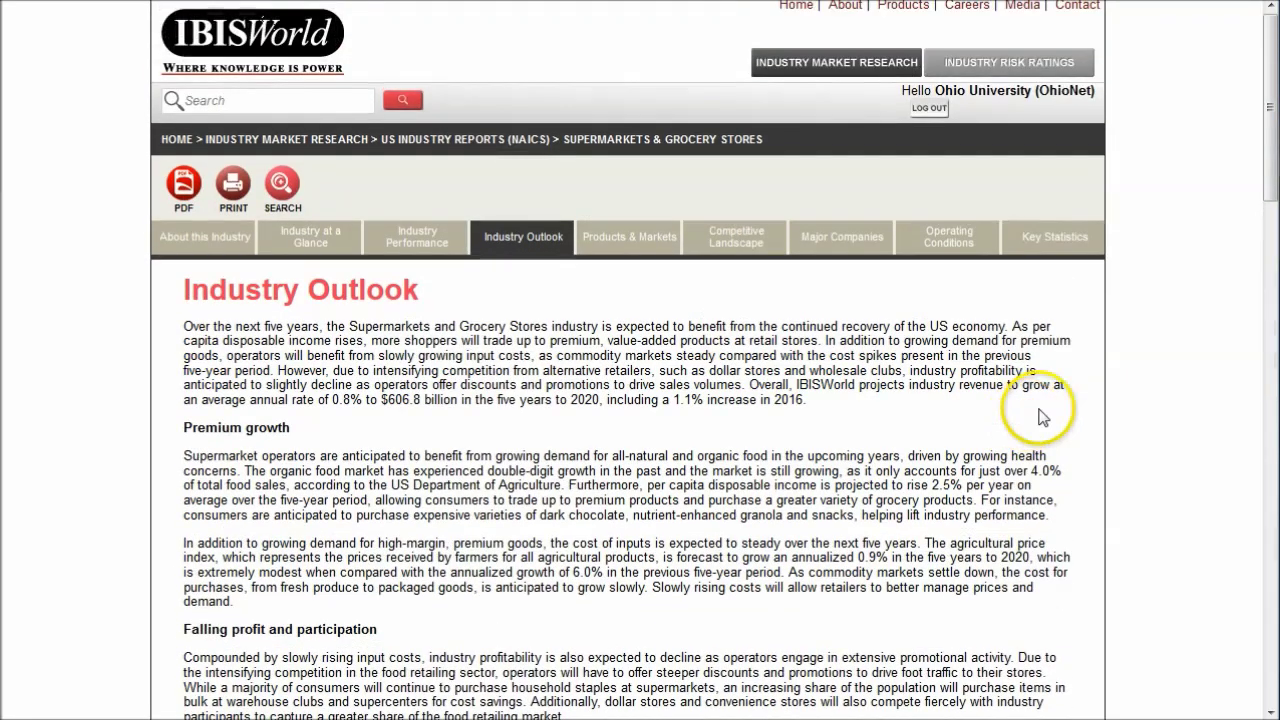
pyautogui.moveTo(195, 235)
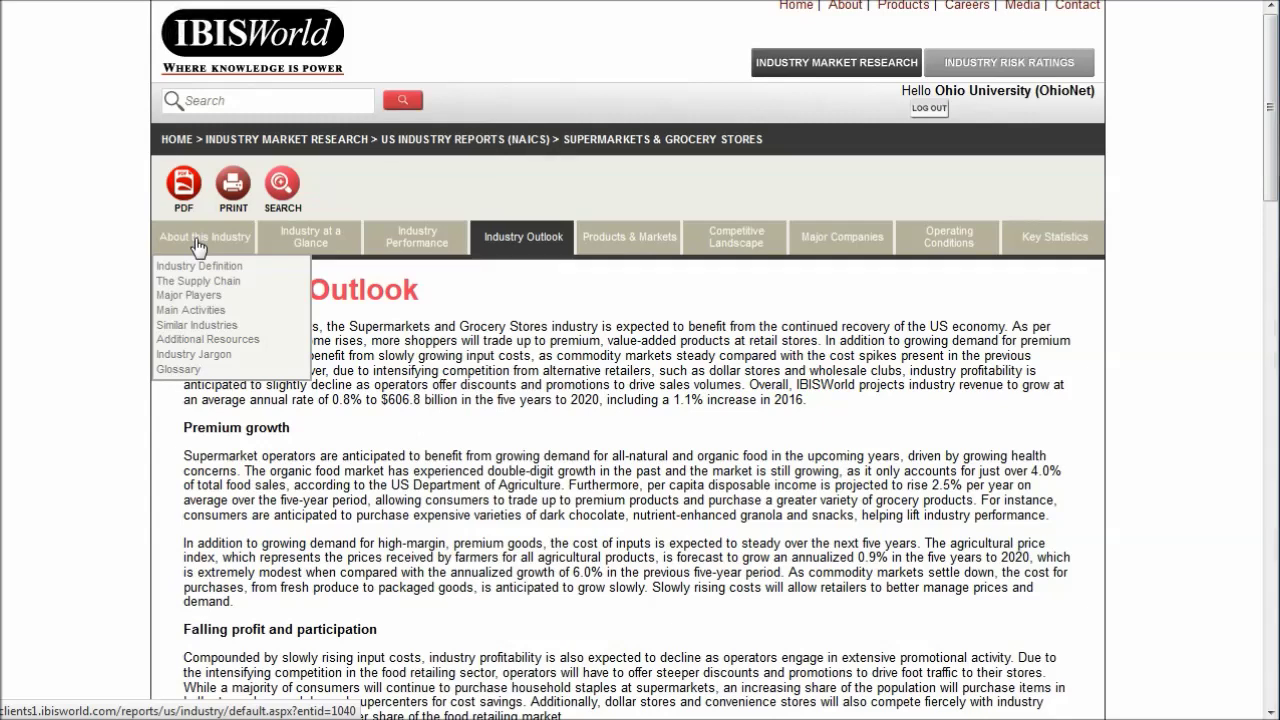
pyautogui.click(1063, 463)
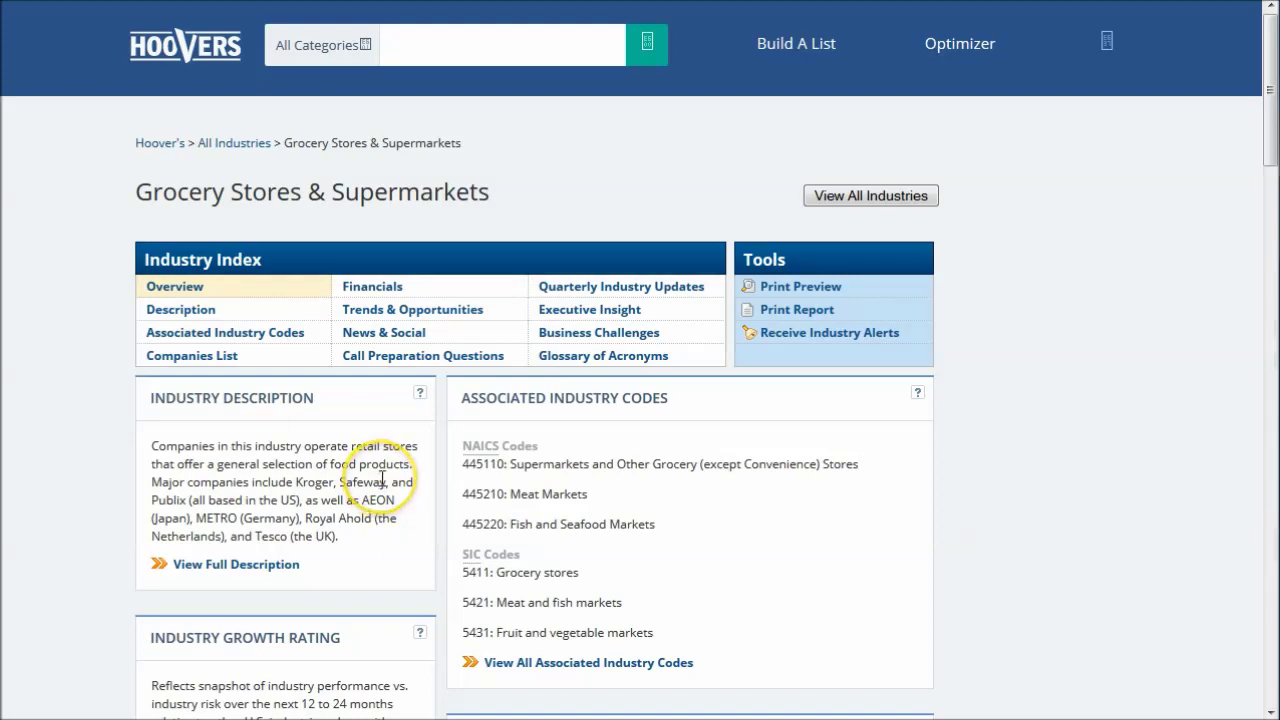
# Step: Scroll through the overview's growth rating, top companies led by Wal-Mart, and 2% growth forecast
pyautogui.scroll(-1, 381, 478)
pyautogui.scroll(-1, 381, 487)
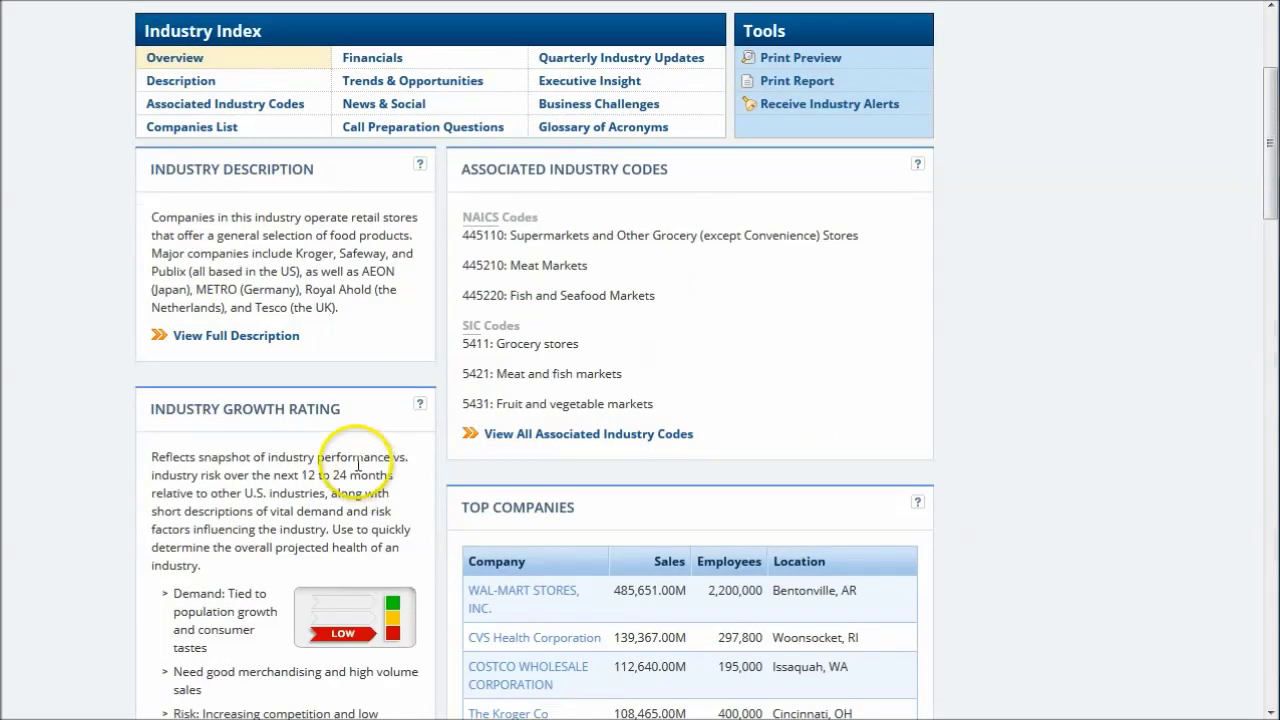
pyautogui.scroll(-1, 366, 478)
pyautogui.scroll(-1, 366, 478)
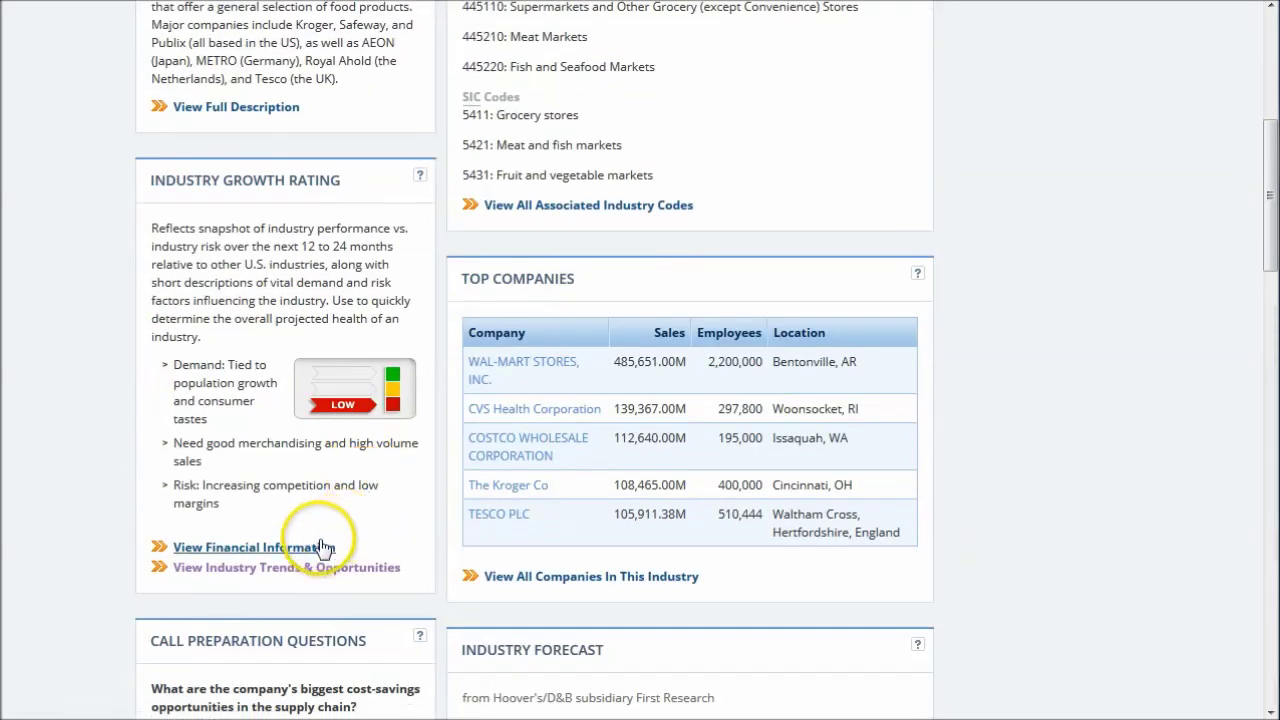
pyautogui.scroll(-1, 365, 503)
pyautogui.scroll(-1, 663, 500)
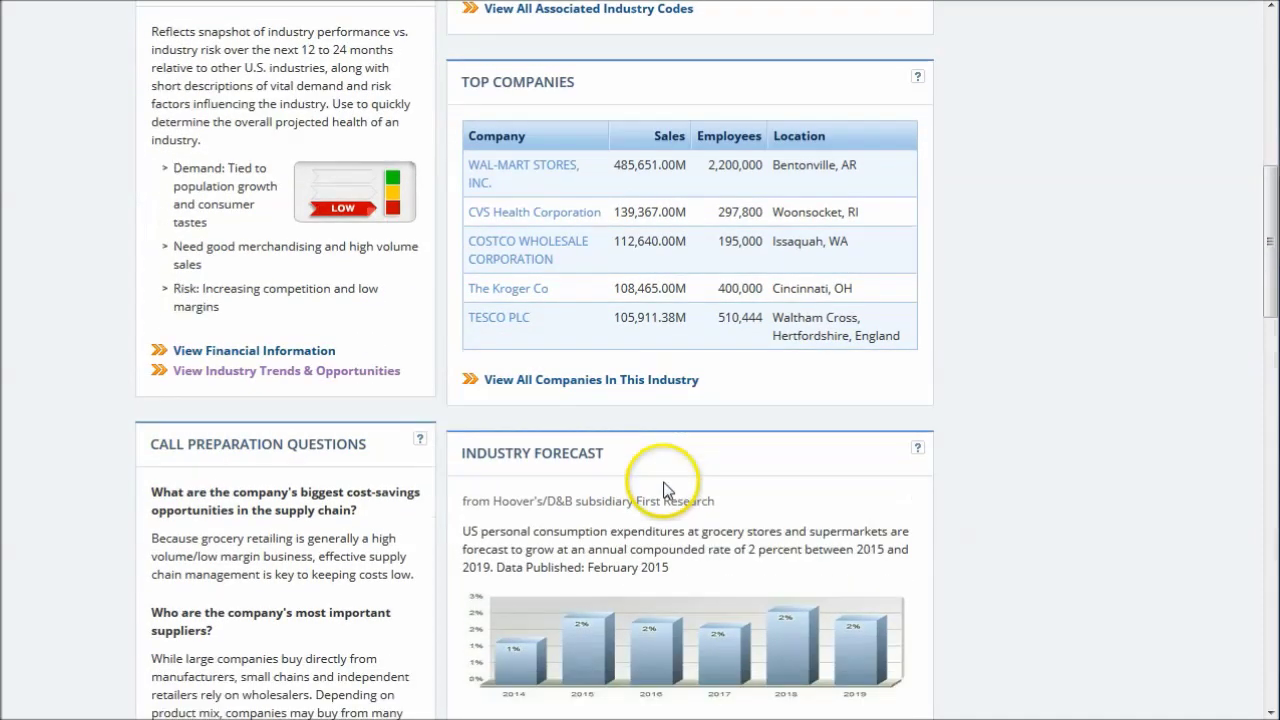
pyautogui.scroll(3, 666, 490)
pyautogui.scroll(3, 663, 488)
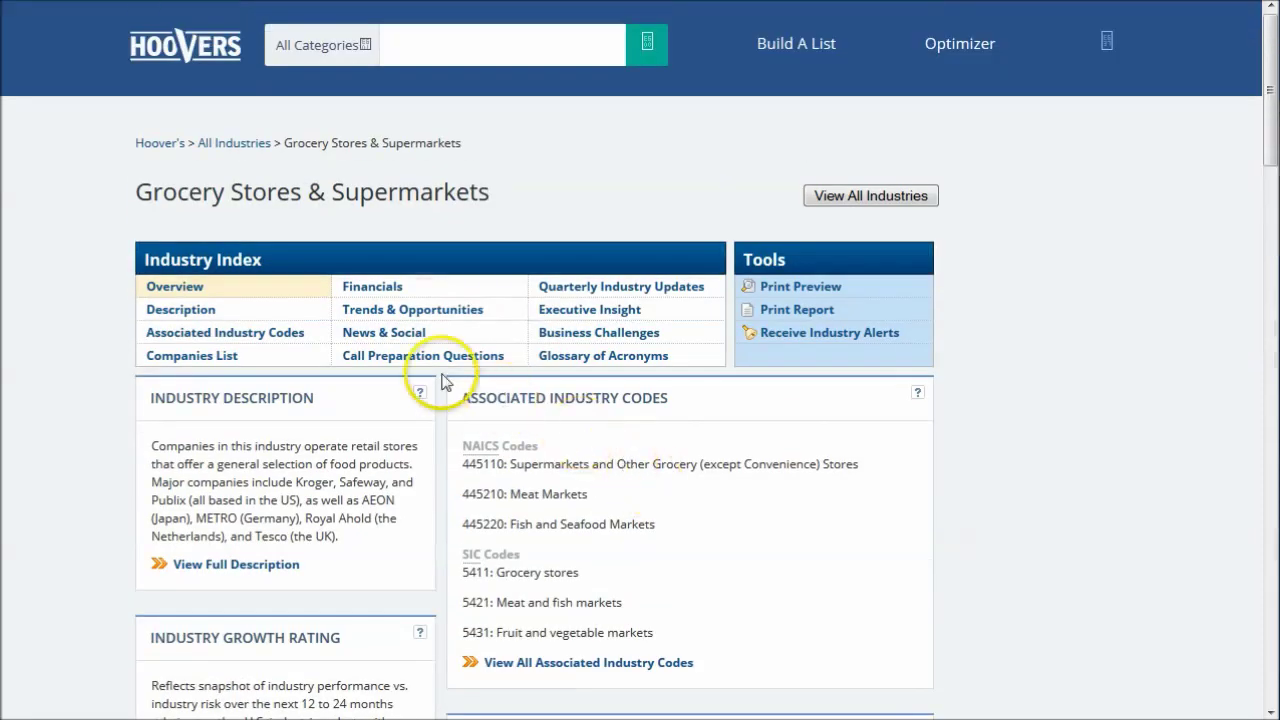
pyautogui.click(404, 312)
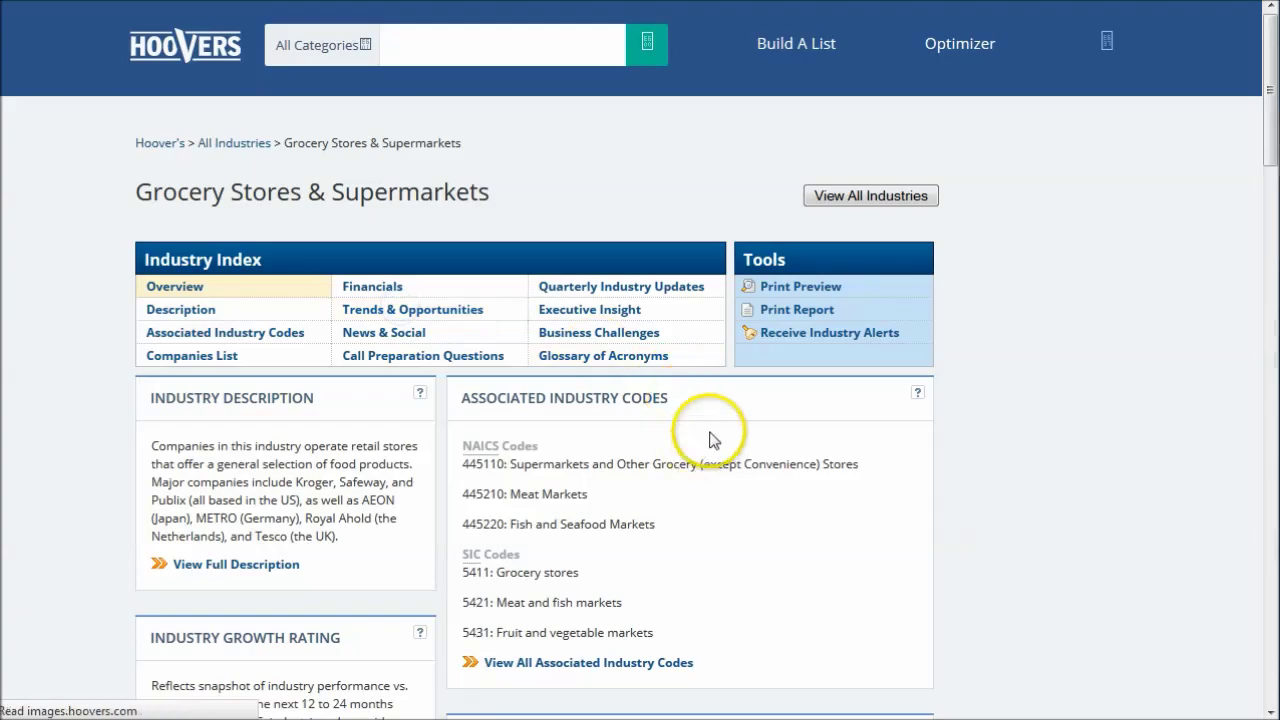
# Step: Scan Trends & Opportunities, then open The Kroger Co from the Companies List
pyautogui.scroll(-2, 735, 447)
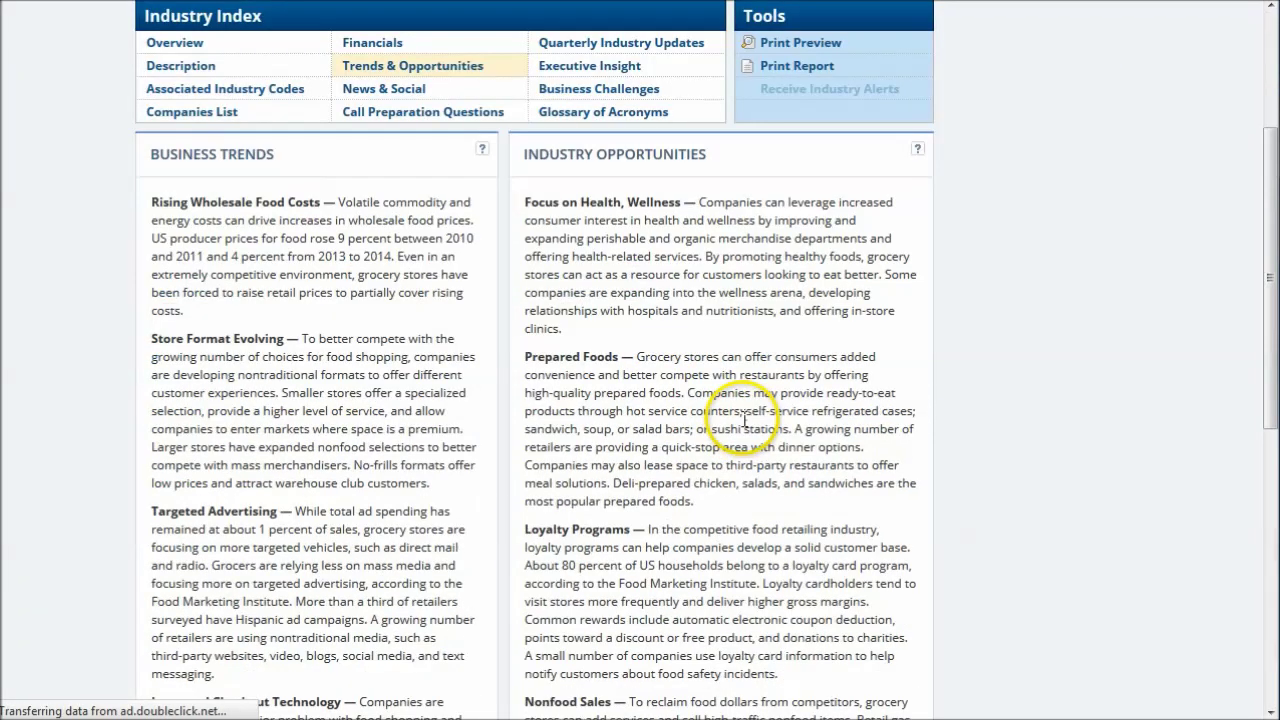
pyautogui.scroll(-3, 744, 420)
pyautogui.scroll(5, 747, 425)
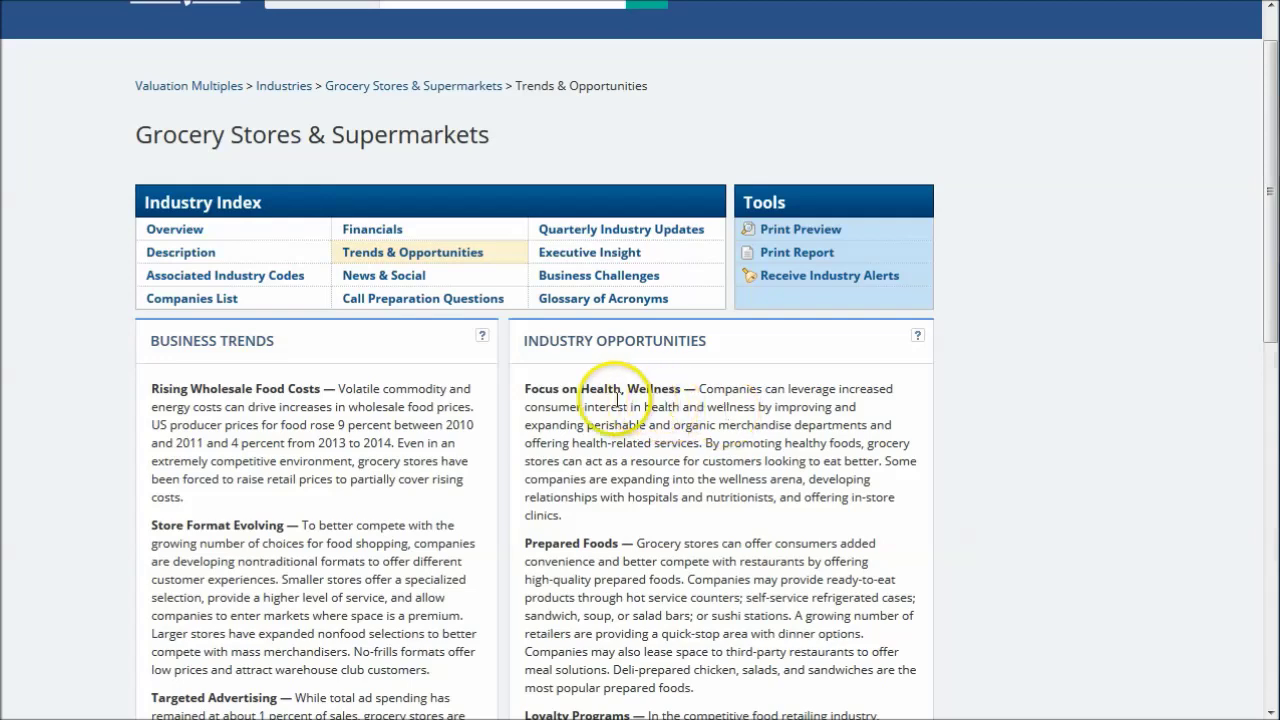
pyautogui.click(212, 299)
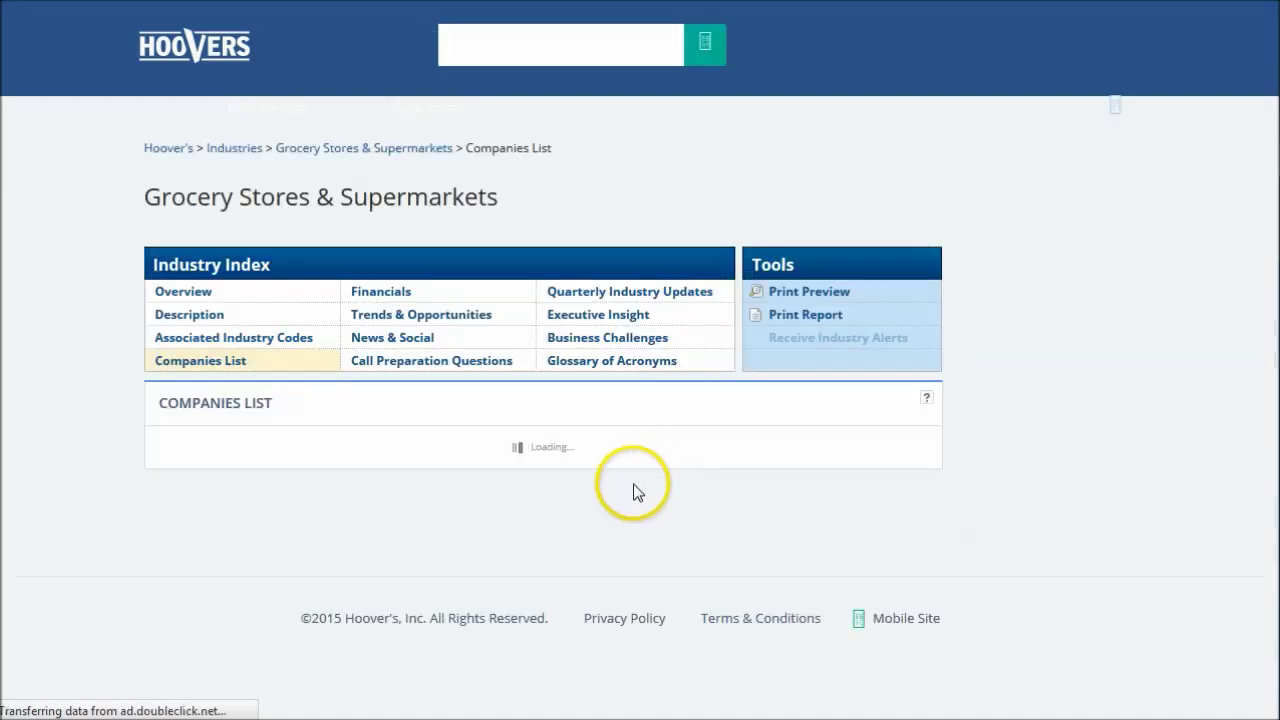
pyautogui.scroll(-2, 1051, 411)
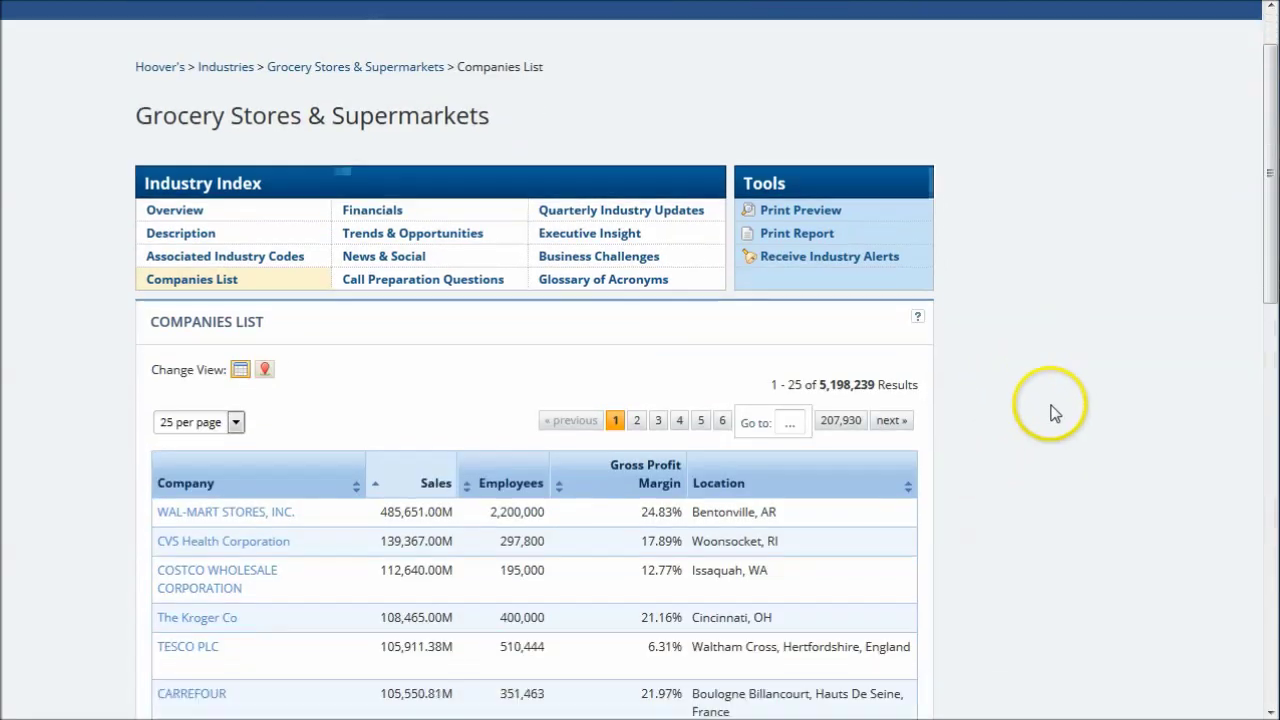
pyautogui.scroll(-4, 129, 460)
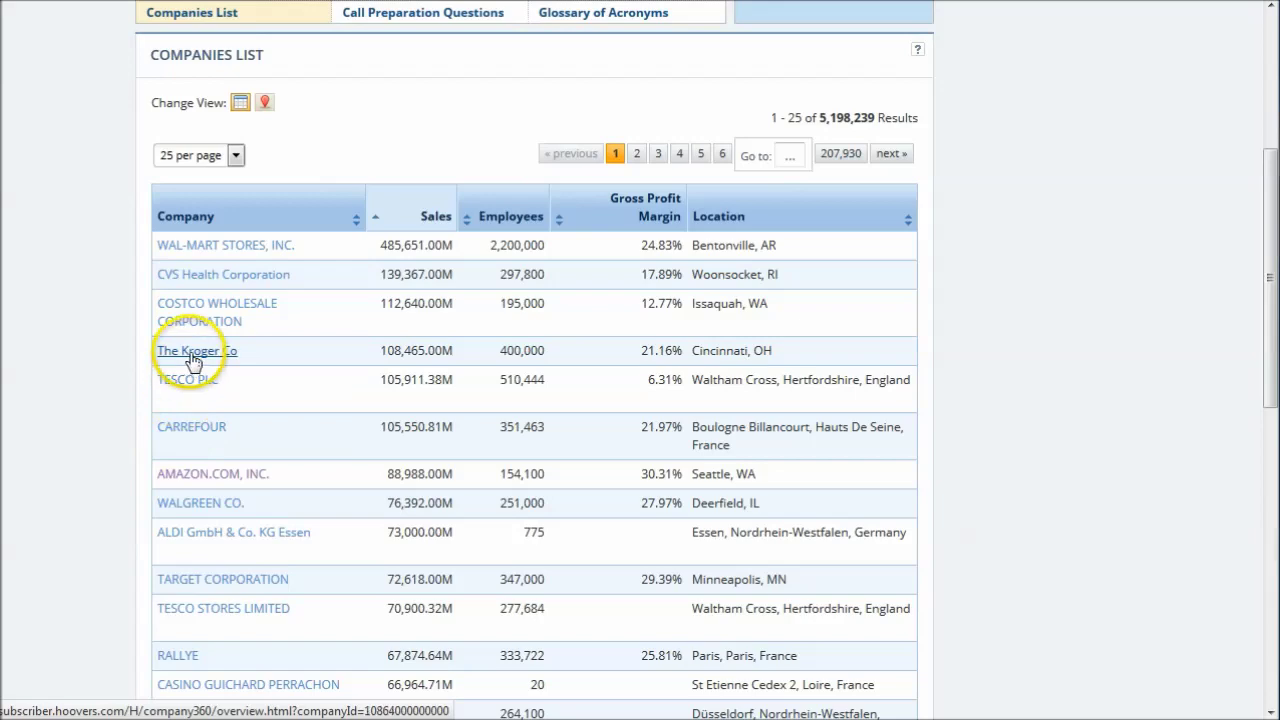
pyautogui.click(190, 352)
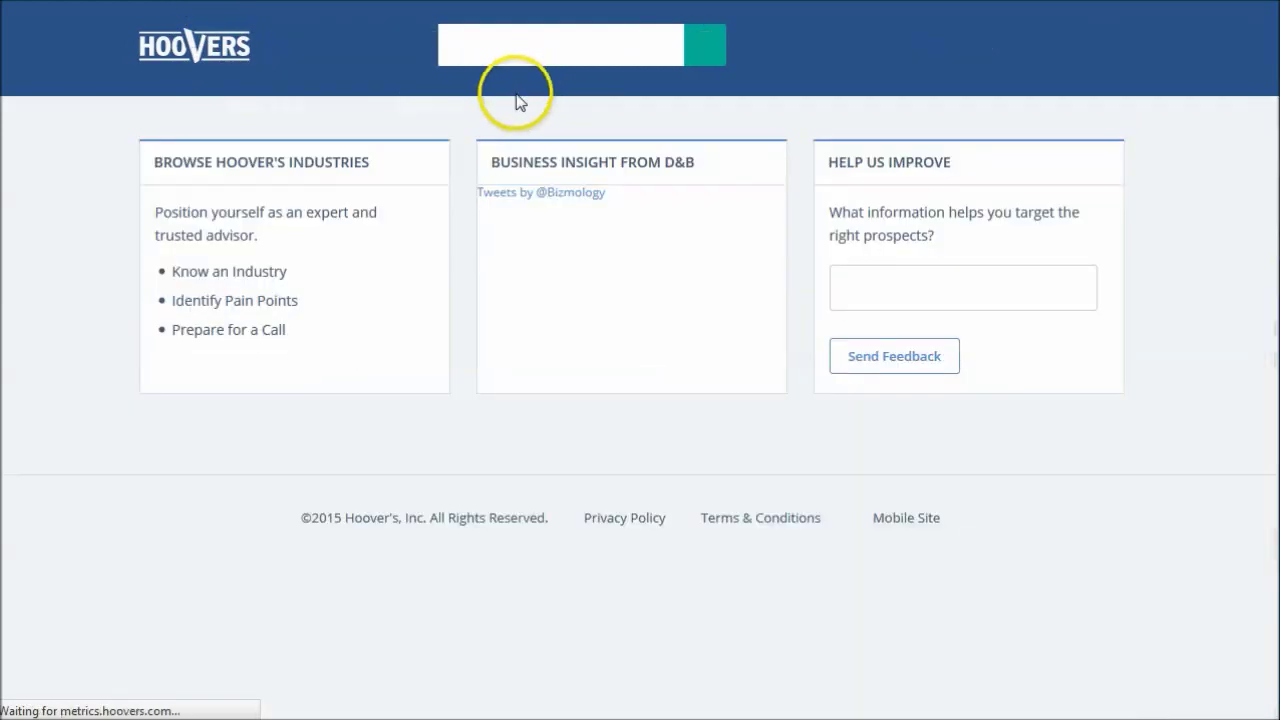
# Step: Search Industries for 'gr', open Grocery Stores & Supermarkets, then the All Industries breadcrumb
pyautogui.click(370, 50)
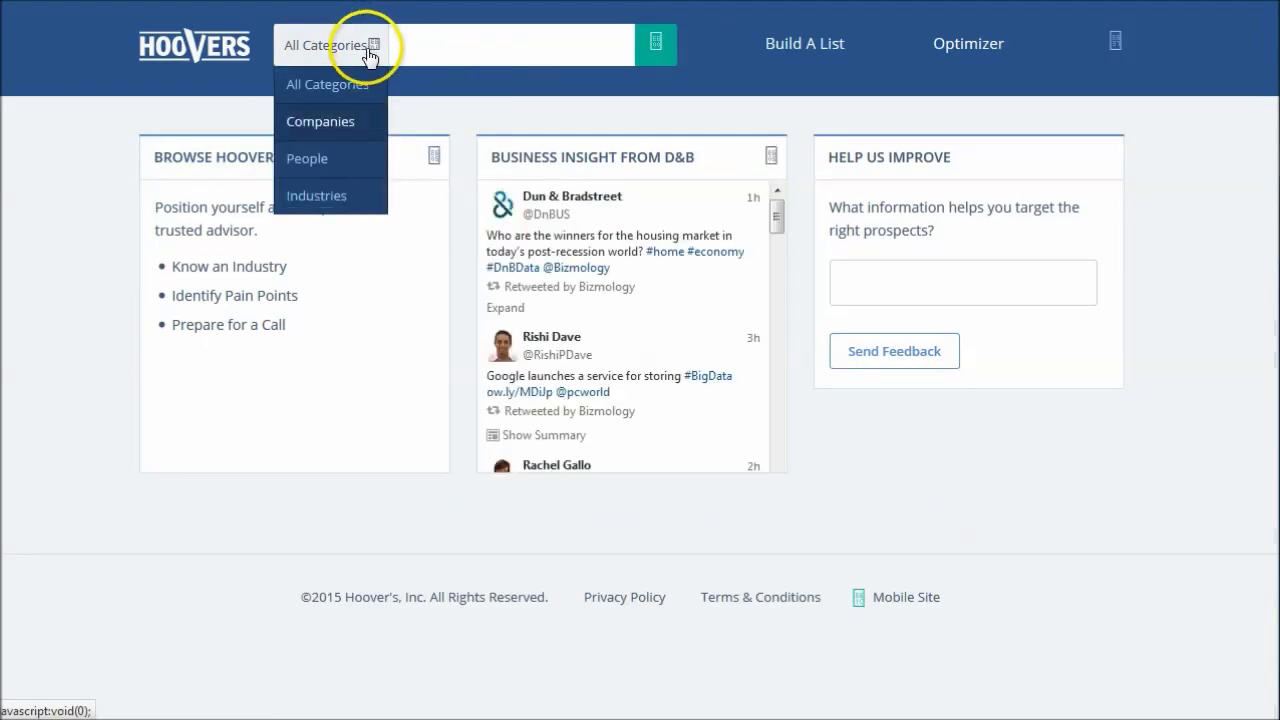
pyautogui.click(314, 194)
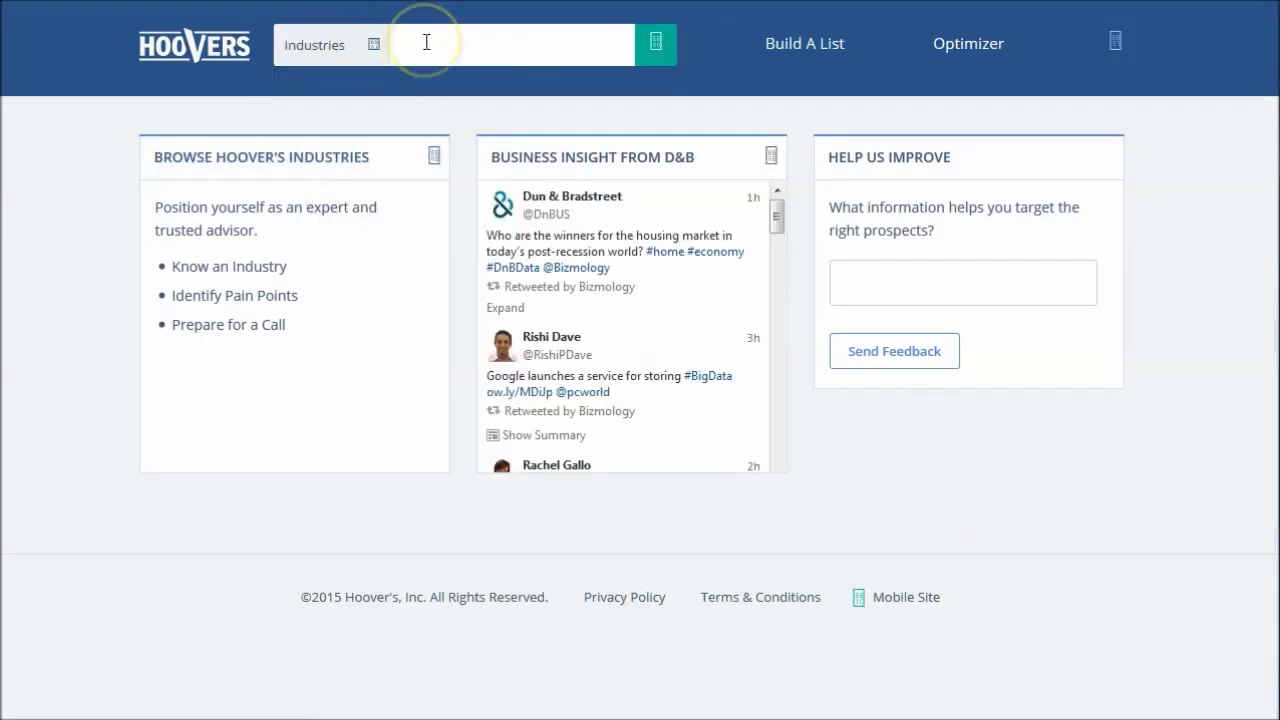
pyautogui.click(426, 42)
pyautogui.write('grocery')
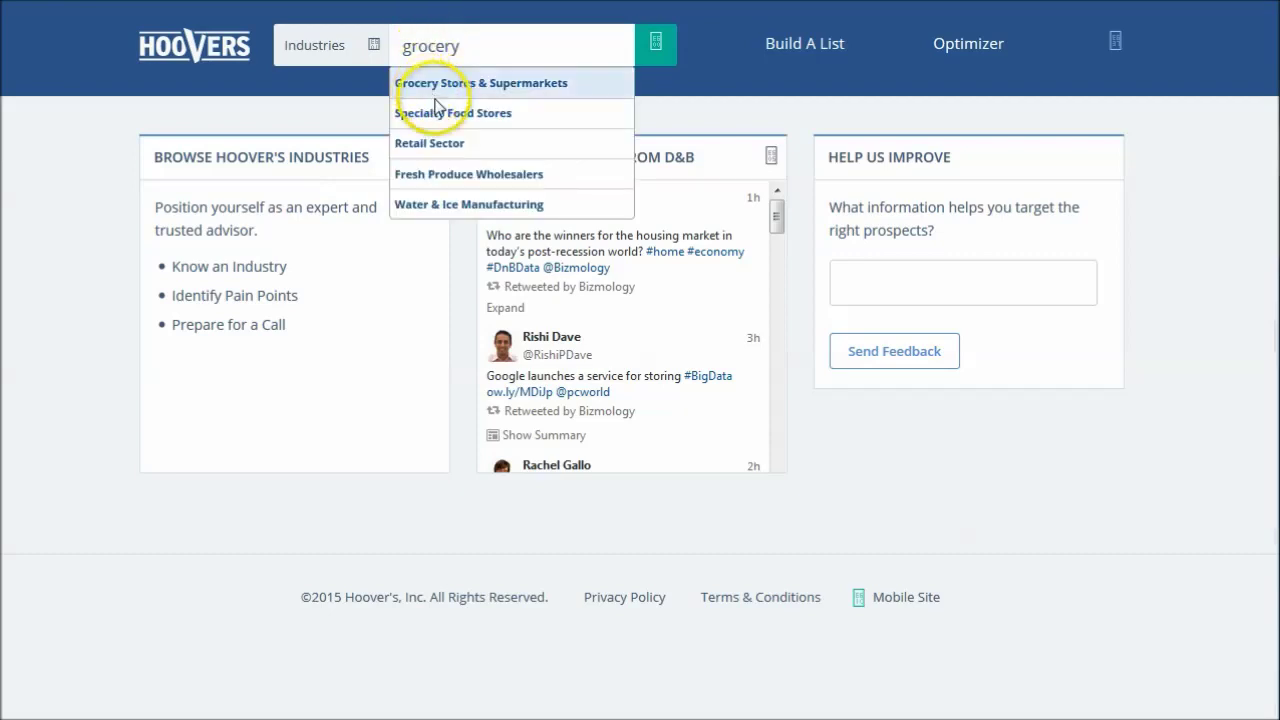
pyautogui.click(503, 84)
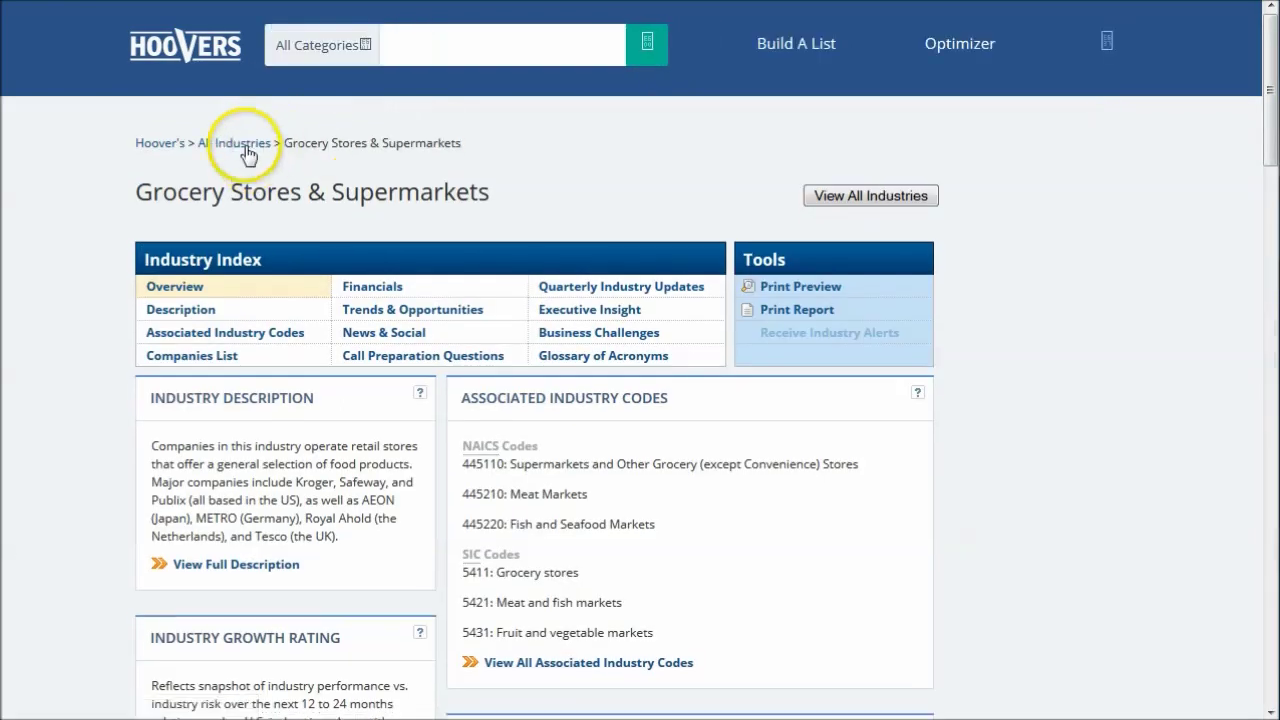
pyautogui.click(240, 145)
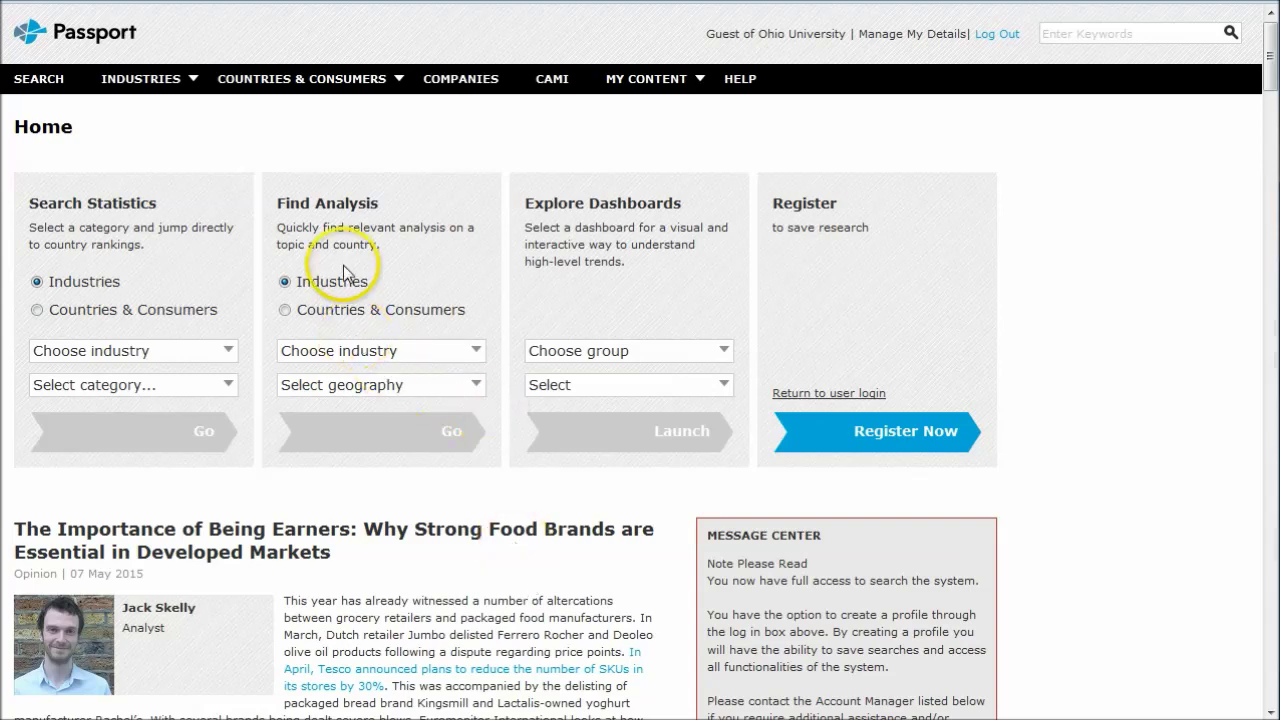
# Step: Choose Retailing as the Find Analysis industry
pyautogui.click(443, 352)
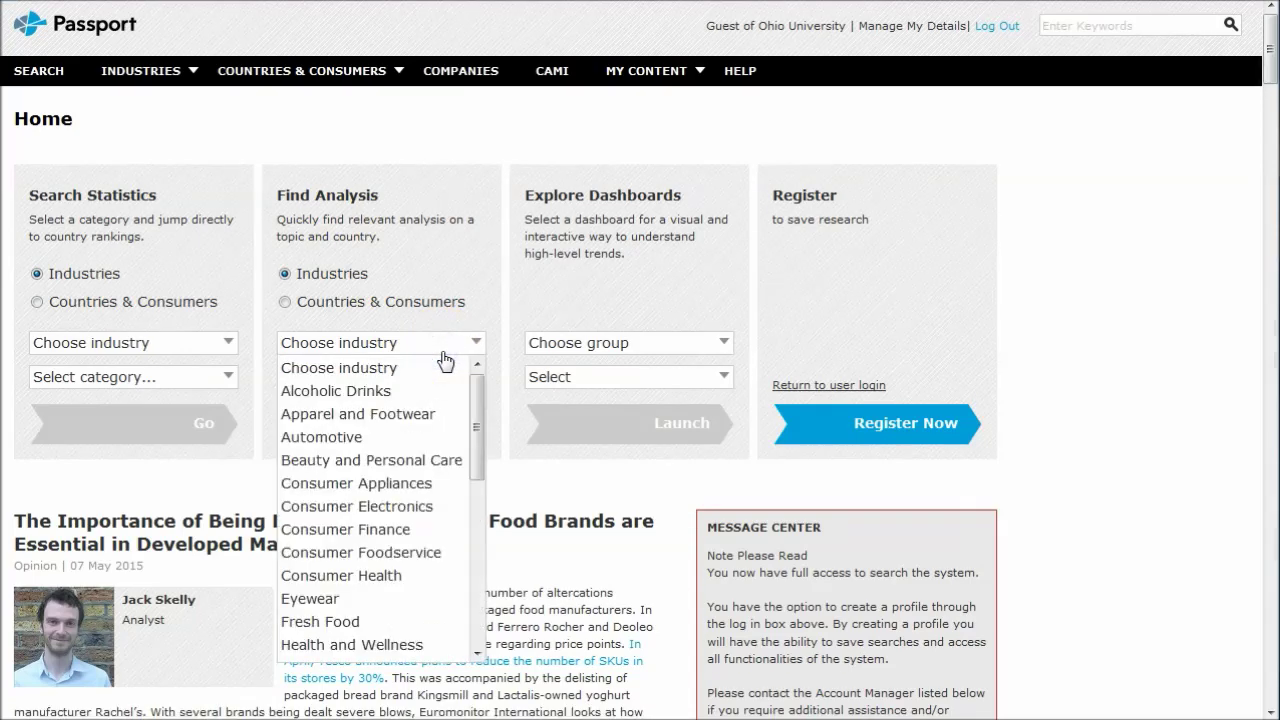
pyautogui.click(1110, 26)
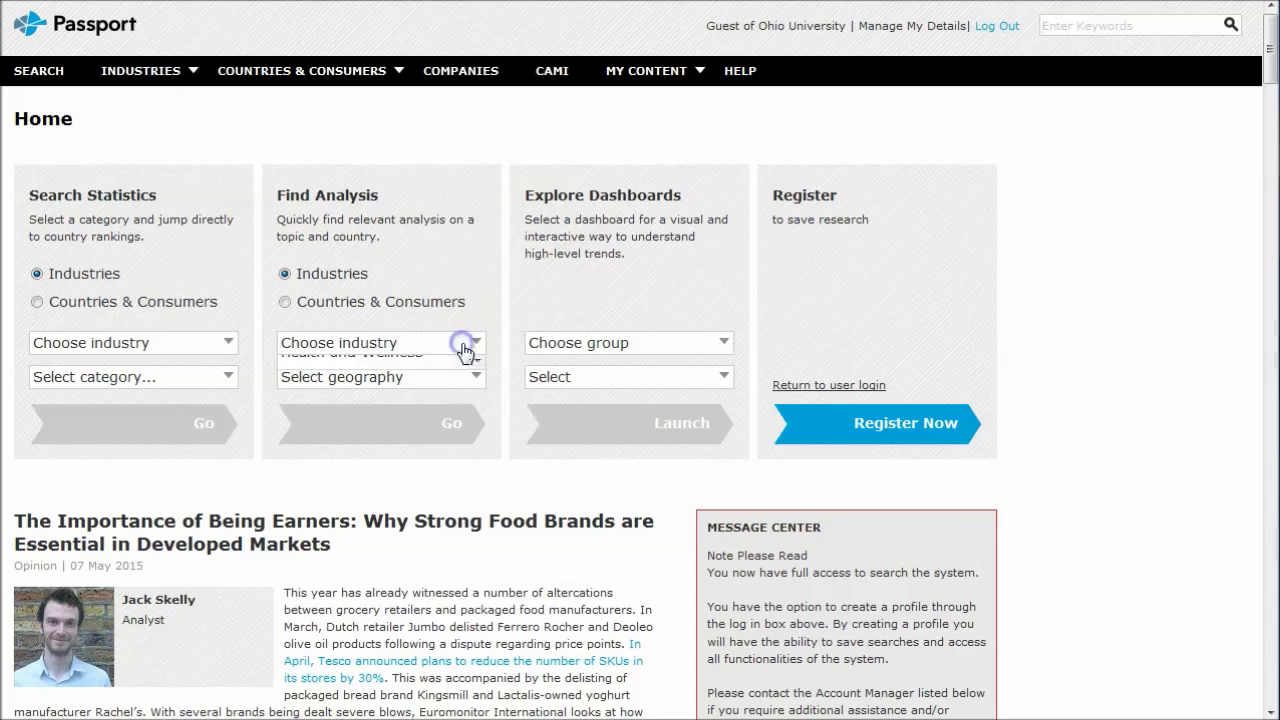
pyautogui.click(468, 352)
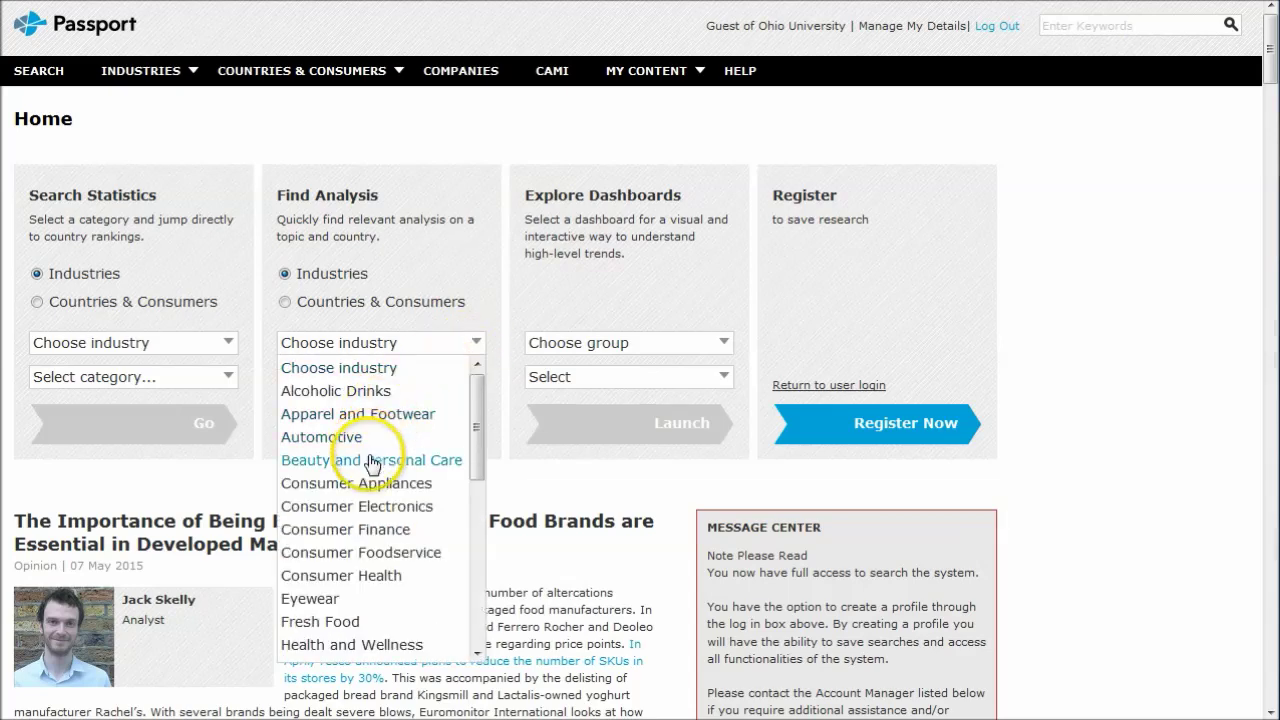
pyautogui.scroll(-5, 372, 490)
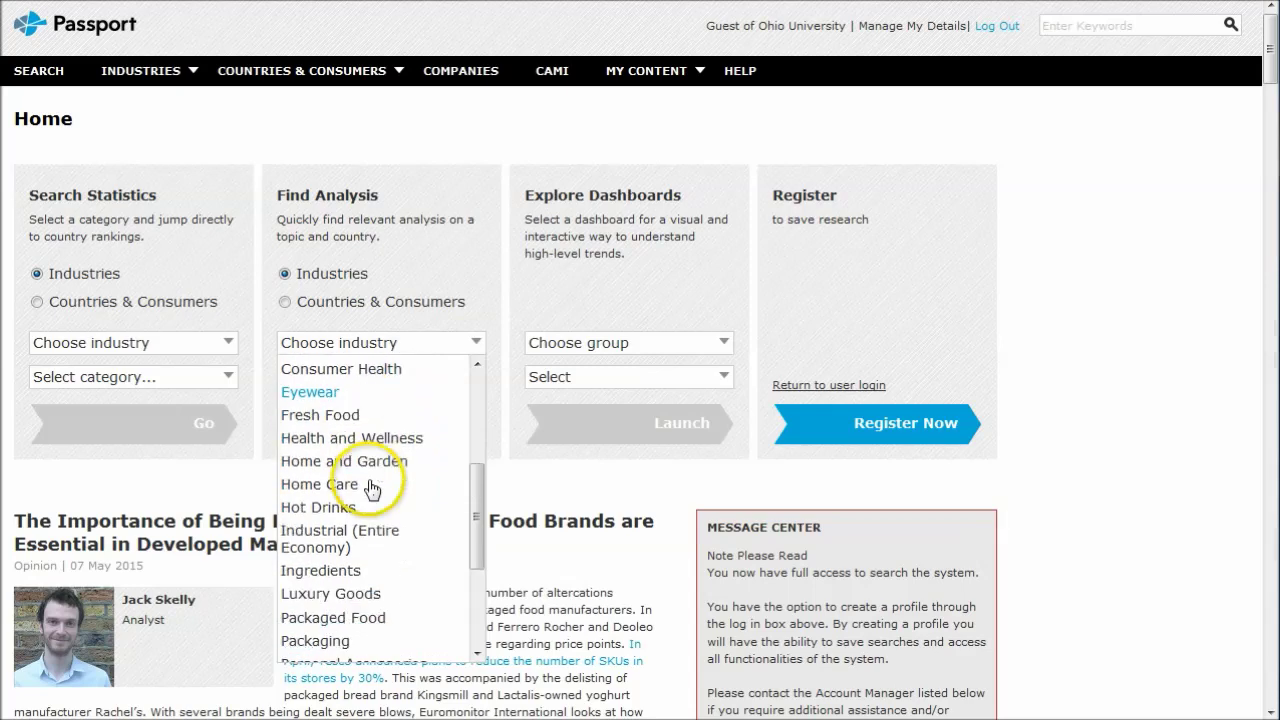
pyautogui.scroll(-1, 370, 485)
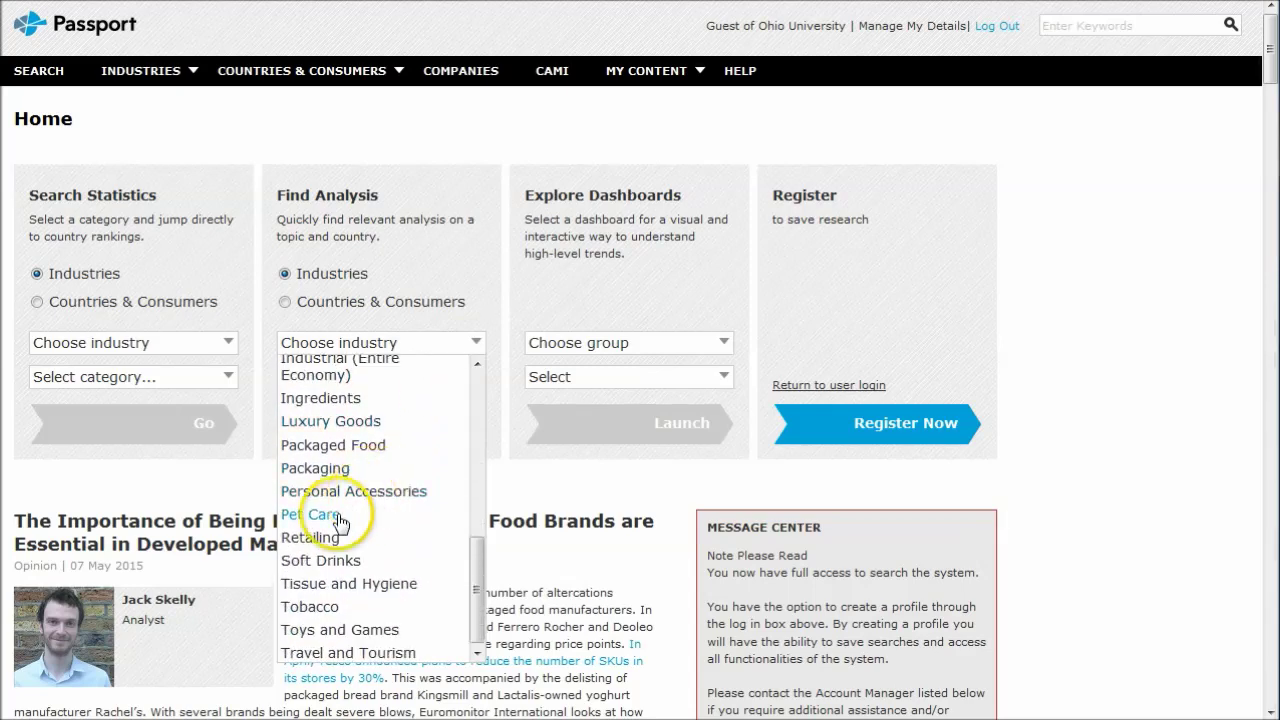
pyautogui.click(318, 539)
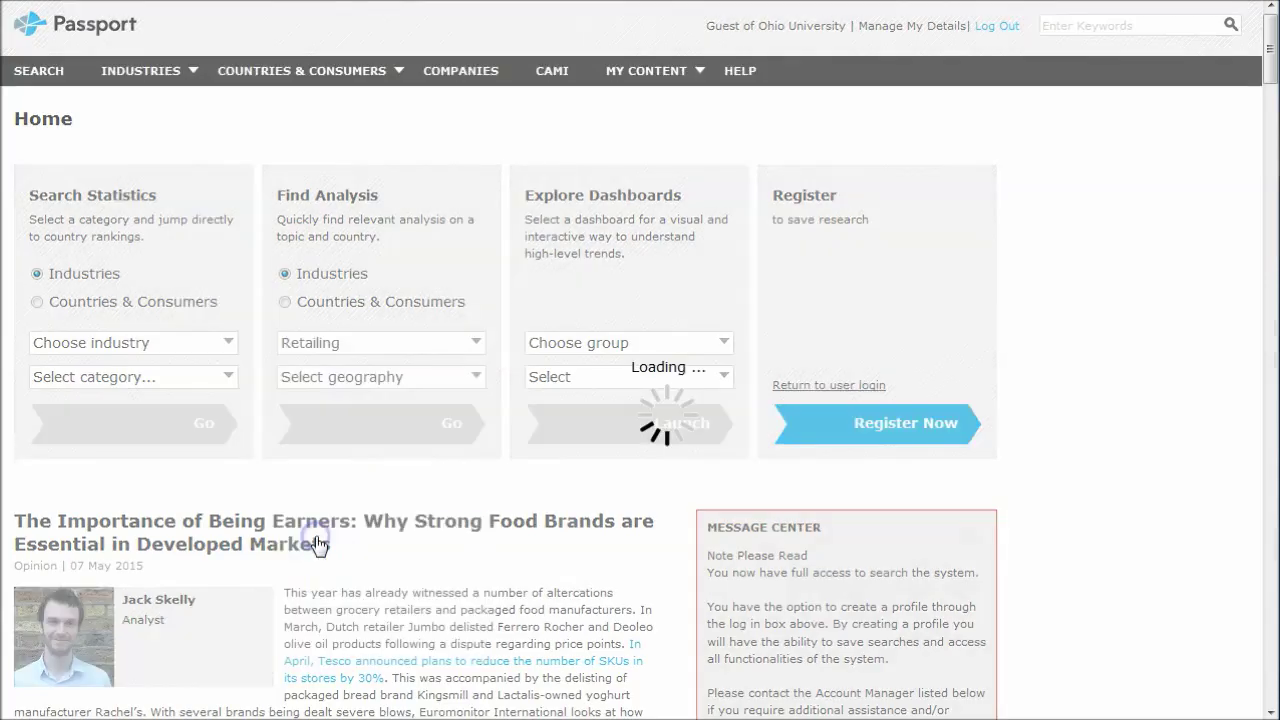
# Step: Select Germany under Western Europe as the geography and run the search
pyautogui.click(477, 378)
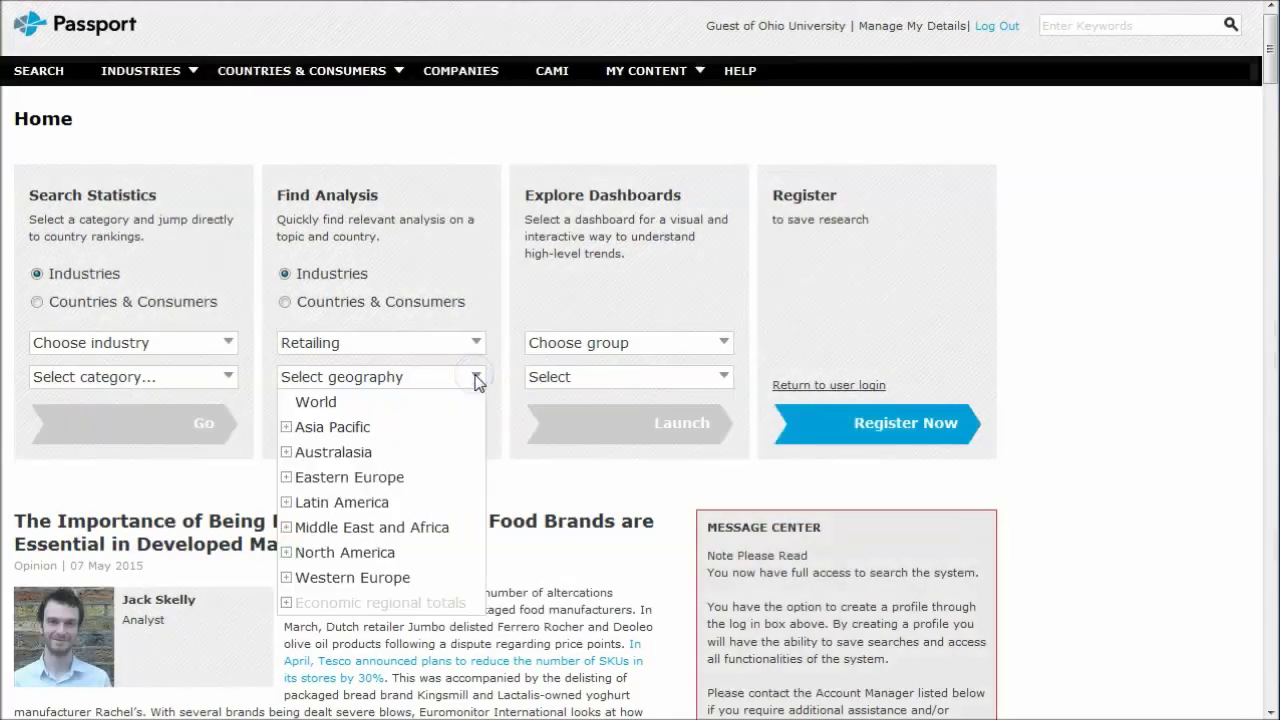
pyautogui.click(287, 579)
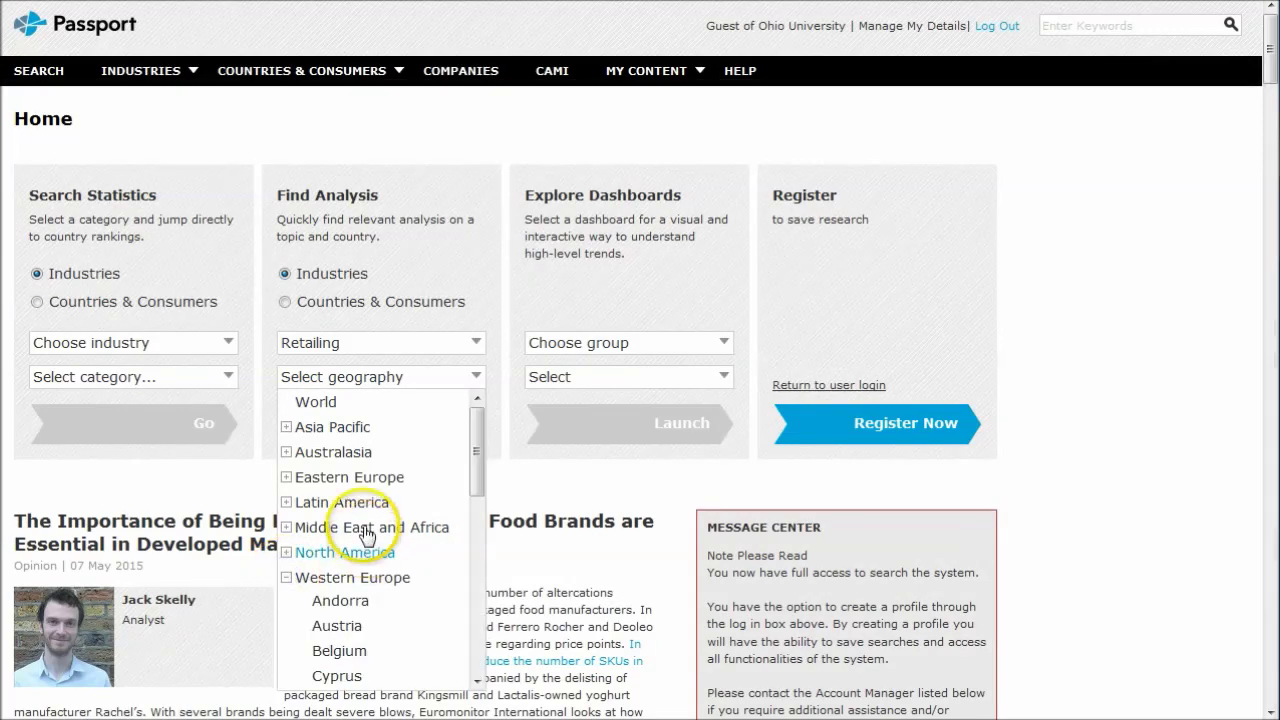
pyautogui.scroll(-2, 365, 525)
pyautogui.scroll(-1, 365, 522)
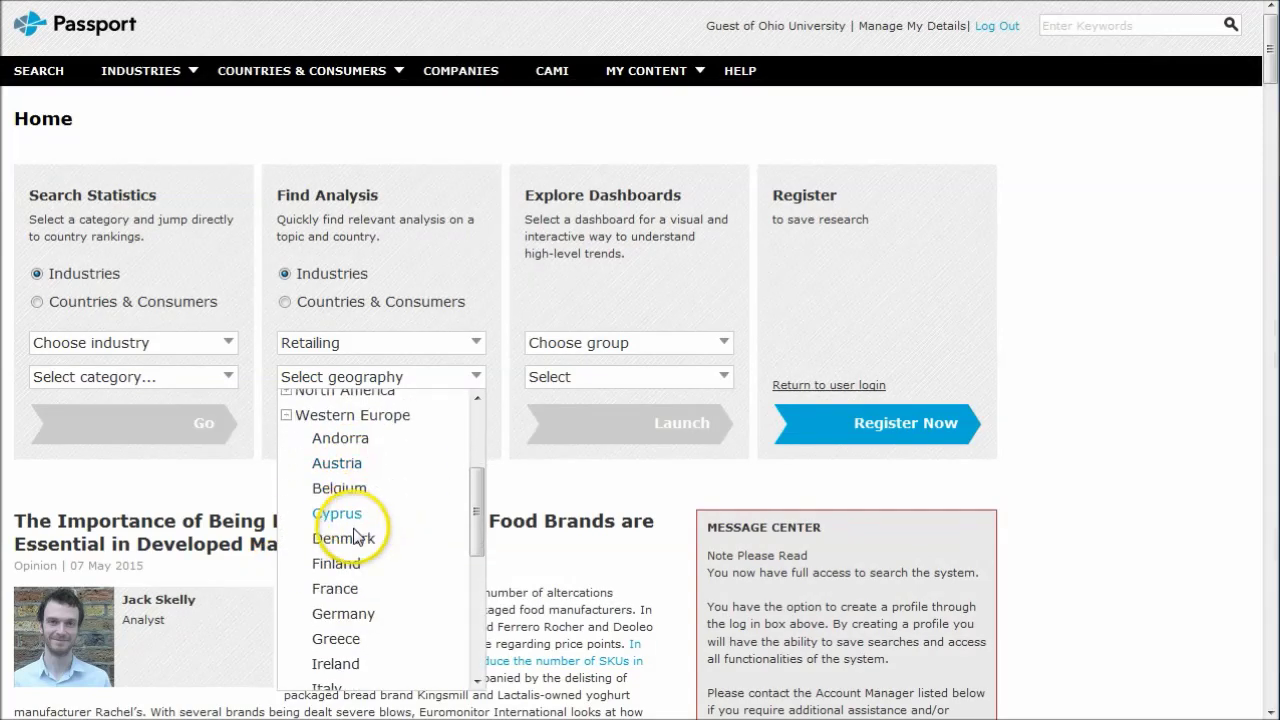
pyautogui.click(343, 611)
pyautogui.click(449, 426)
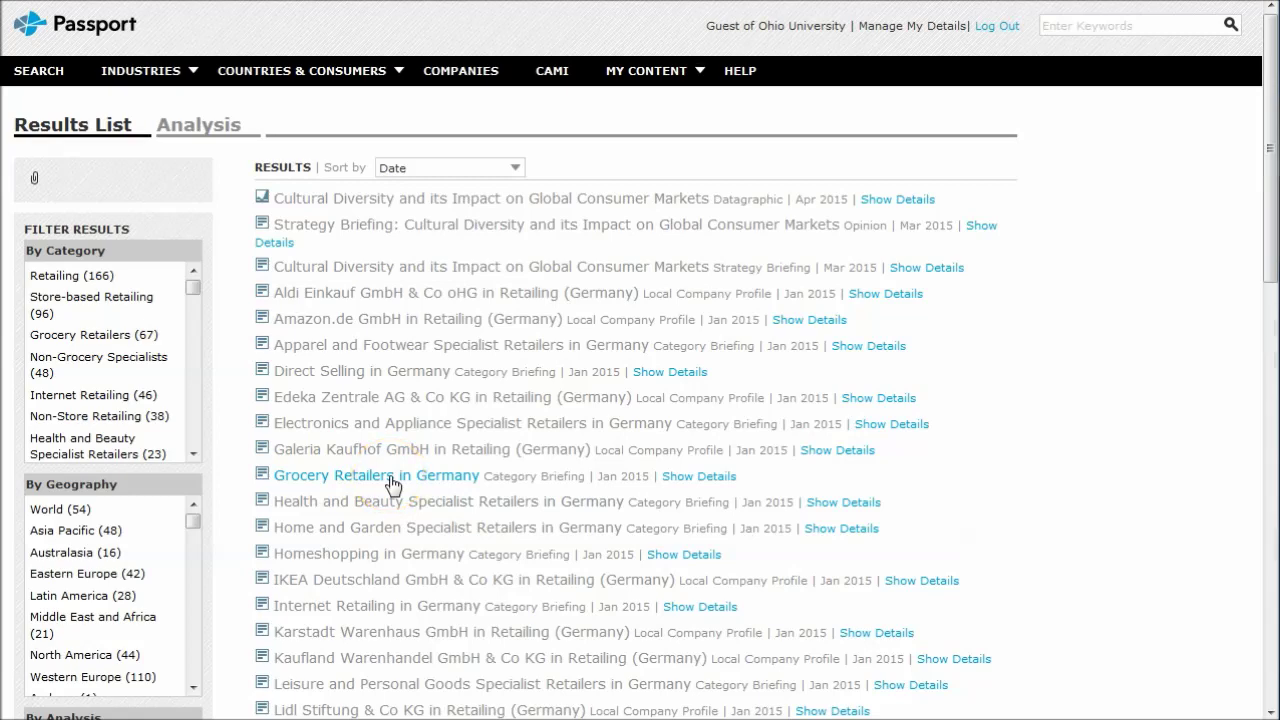
# Step: Scroll the Germany results past the January 2015 Retailing in Germany overview and company profiles
pyautogui.scroll(-2, 390, 484)
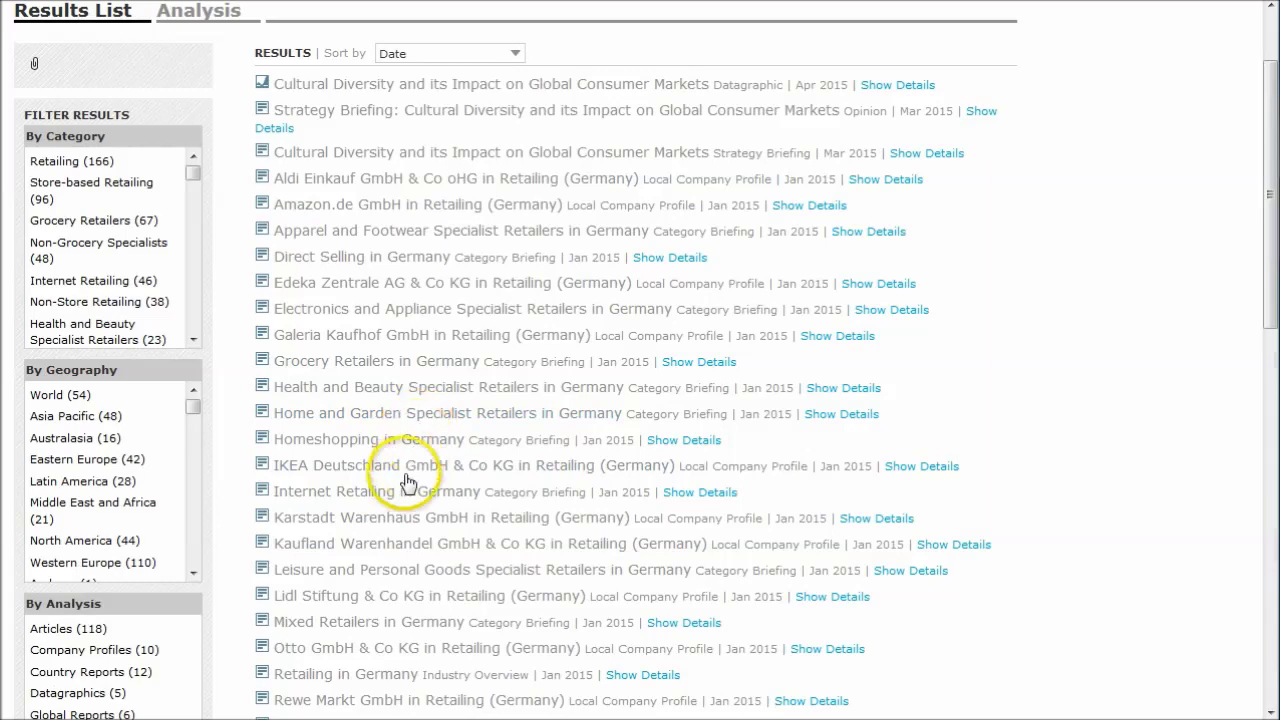
pyautogui.scroll(-2, 398, 467)
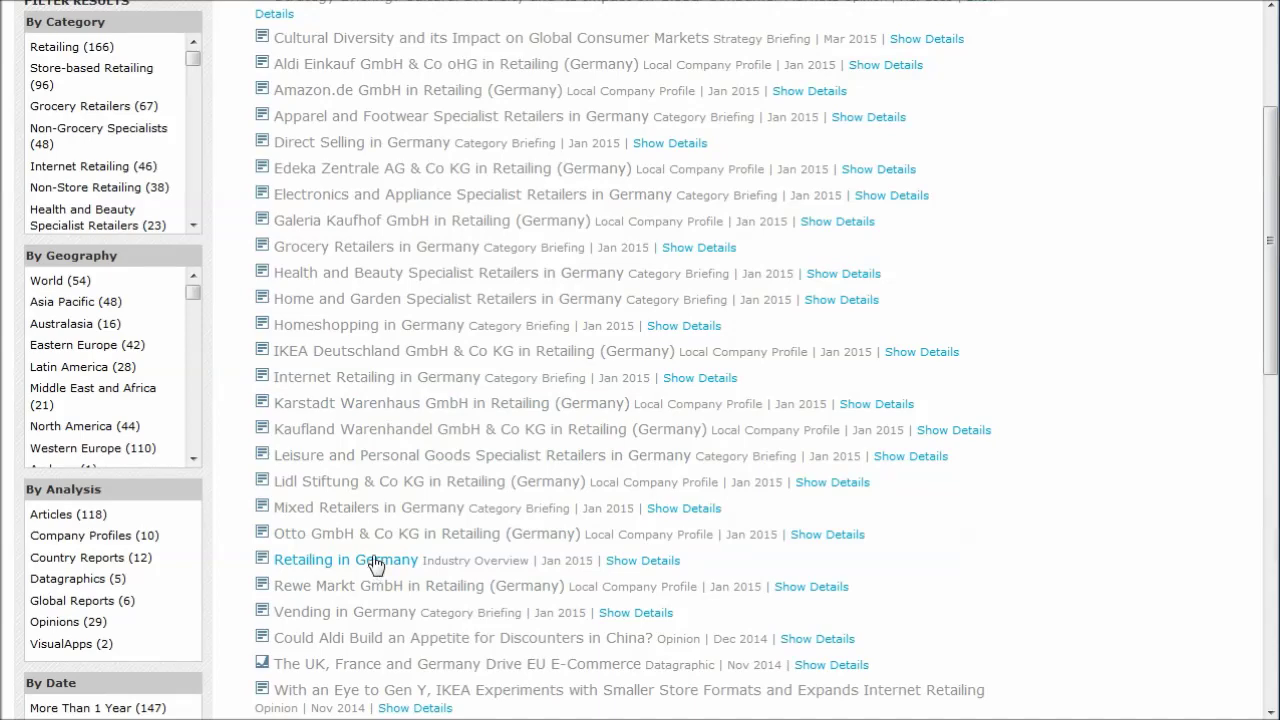
# Step: Open the Grocery Retailers in Germany briefing, scan Tables 2 and 3, then return to the top
pyautogui.click(348, 250)
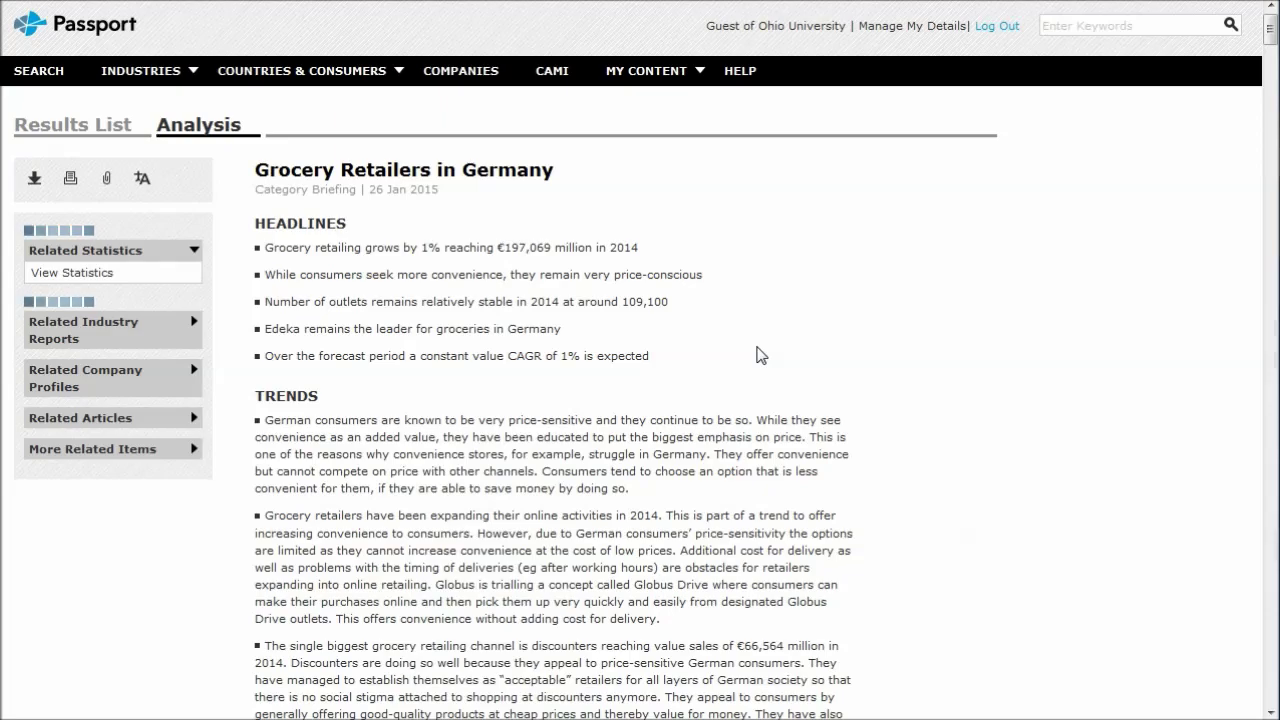
pyautogui.scroll(-10, 757, 355)
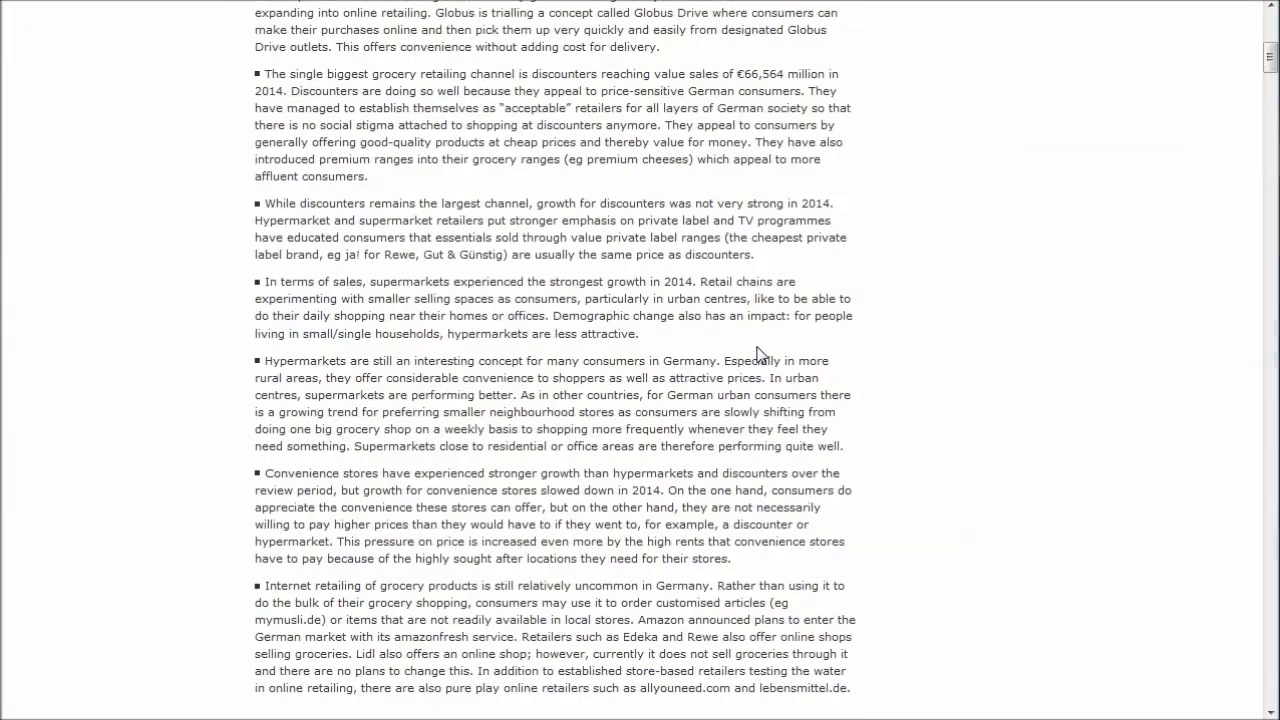
pyautogui.scroll(-5, 757, 355)
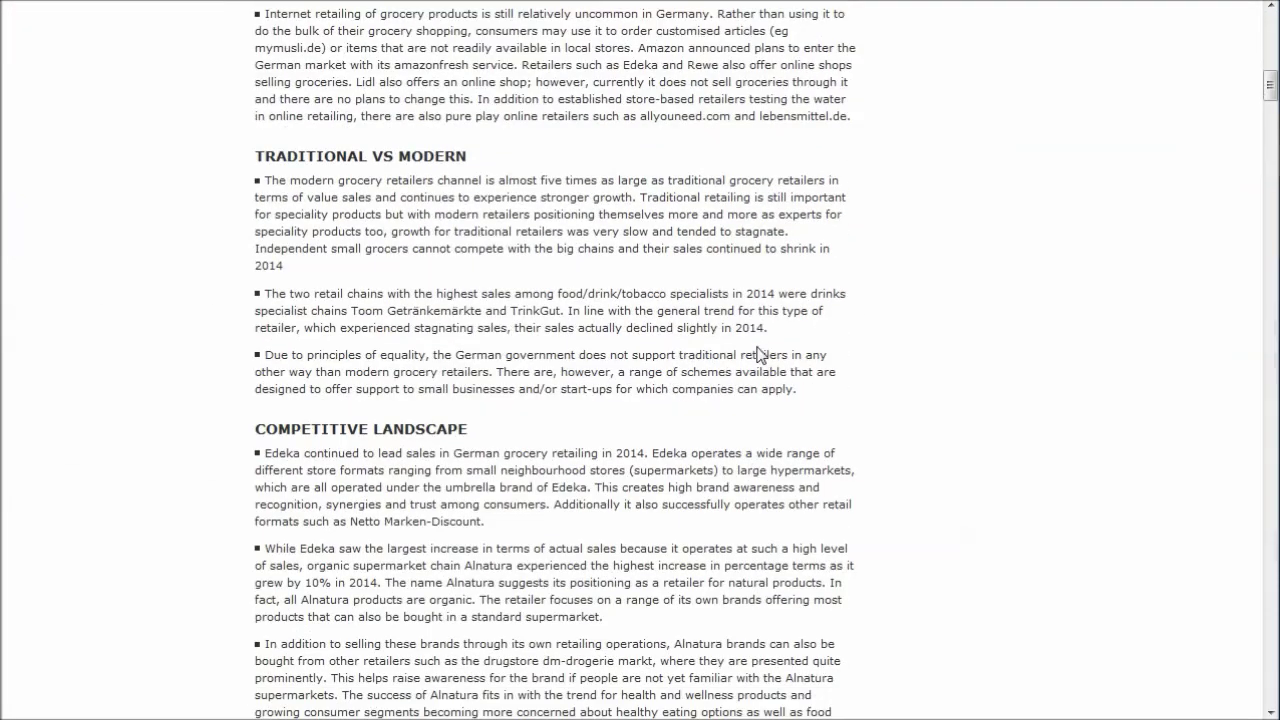
pyautogui.scroll(-3, 757, 355)
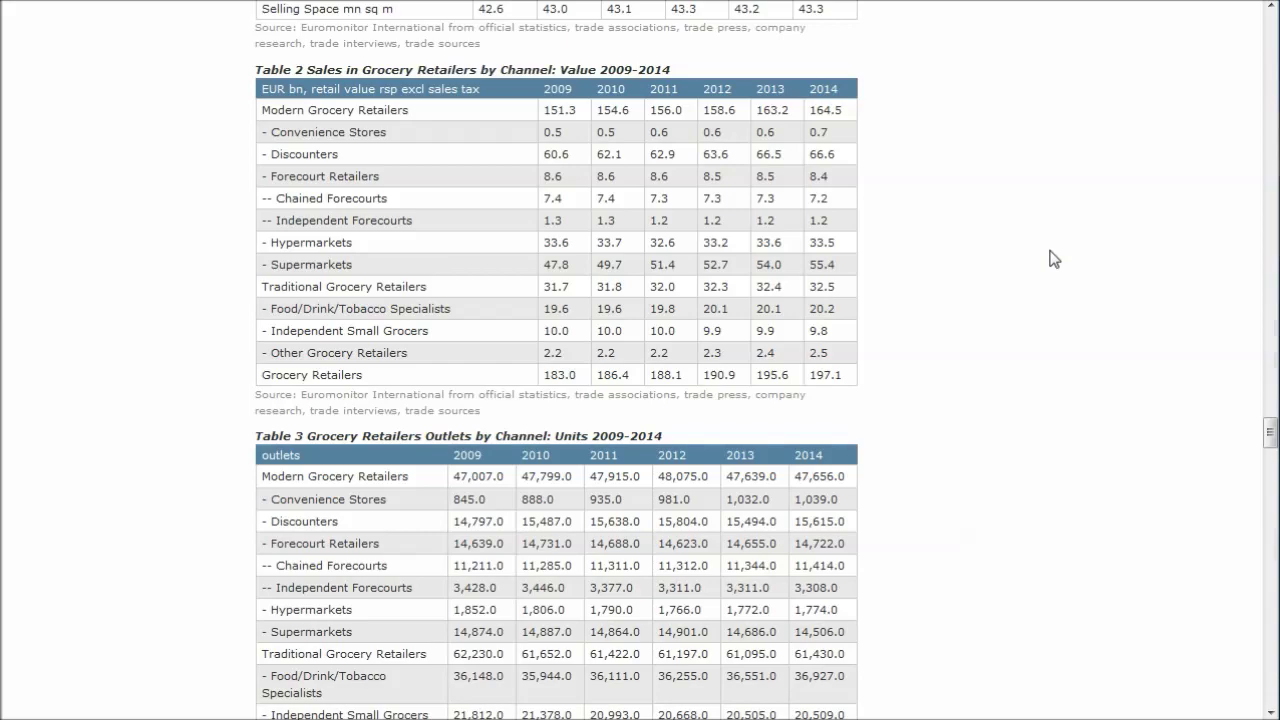
pyautogui.scroll(5, 1100, 310)
pyautogui.moveTo(1270, 409); pyautogui.dragTo(1266, 20)
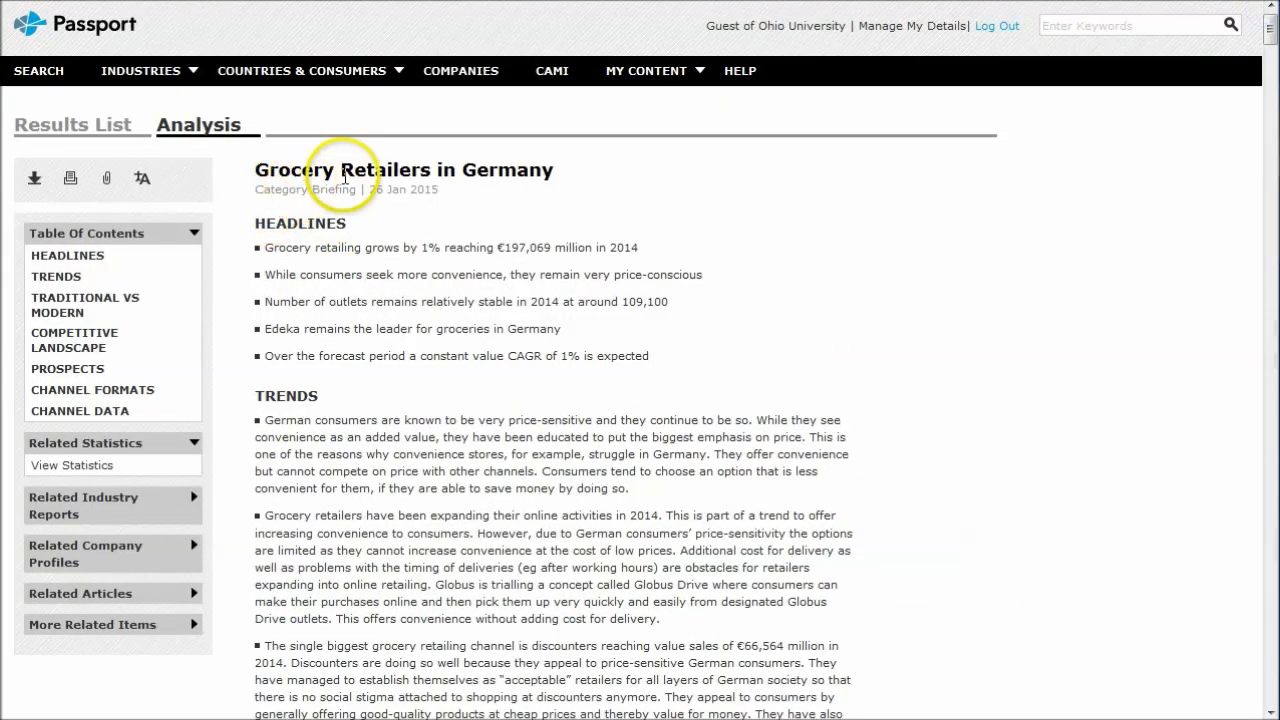
# Step: Enter 'grocery retailers in' as a Passport keyword search and review the suggested country reports
pyautogui.click(1083, 28)
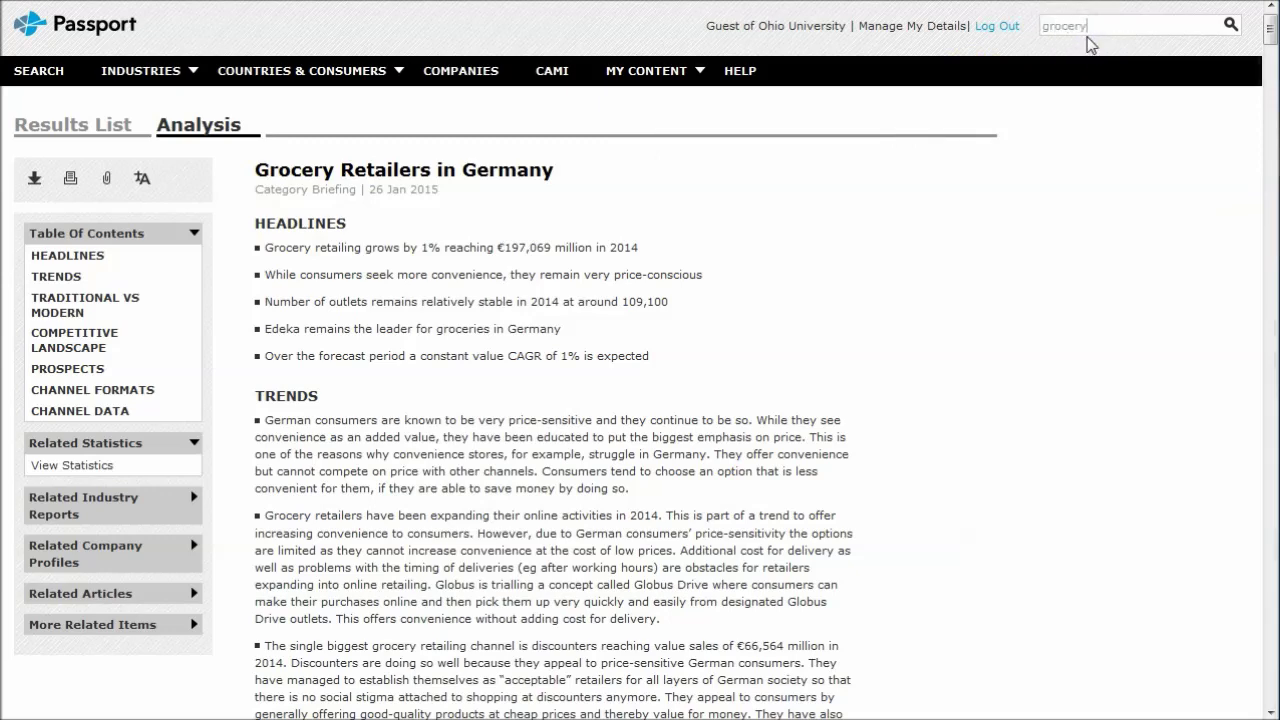
pyautogui.write('grocery retailers in fra')
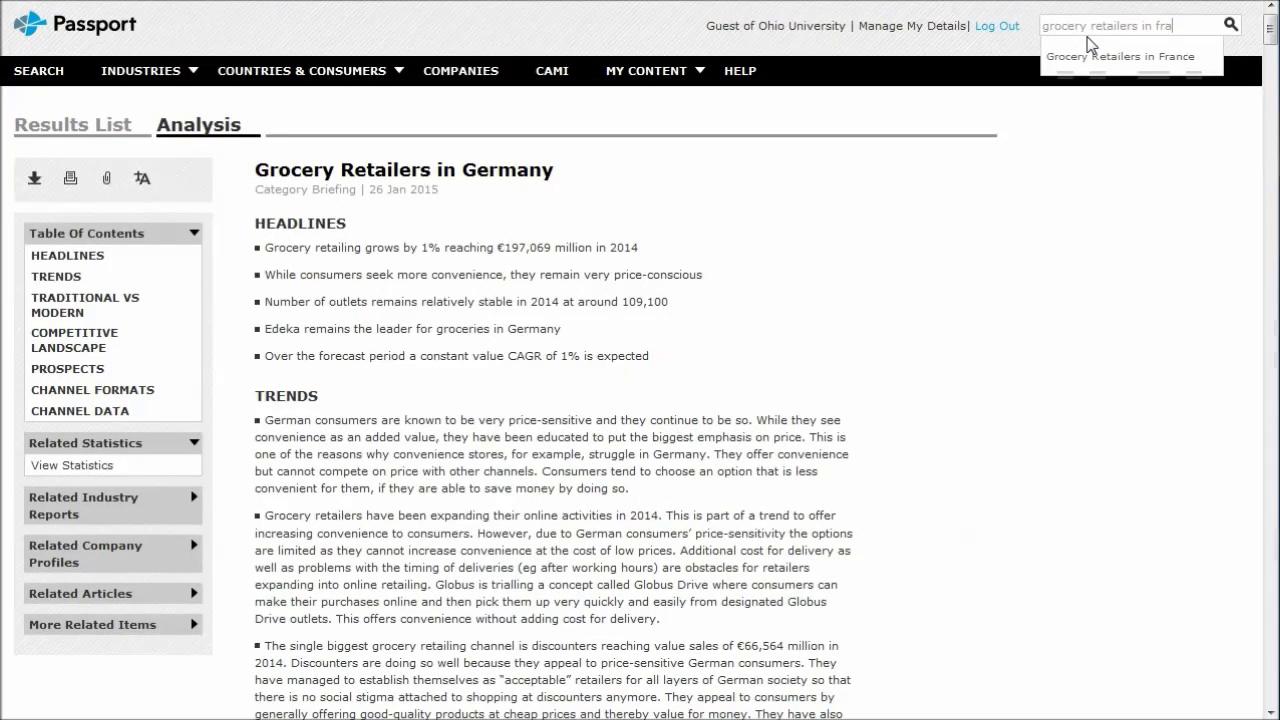
pyautogui.write('bel')
pyautogui.press('BackSpace')
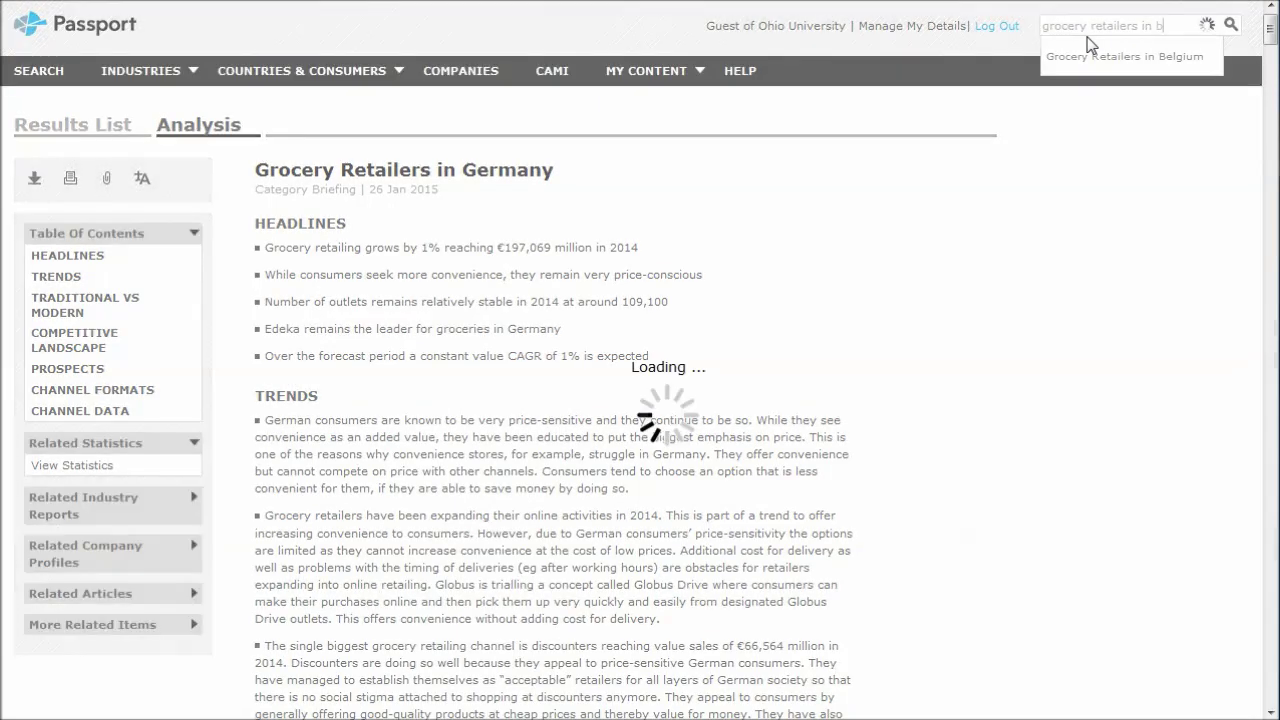
pyautogui.press('BackSpace')
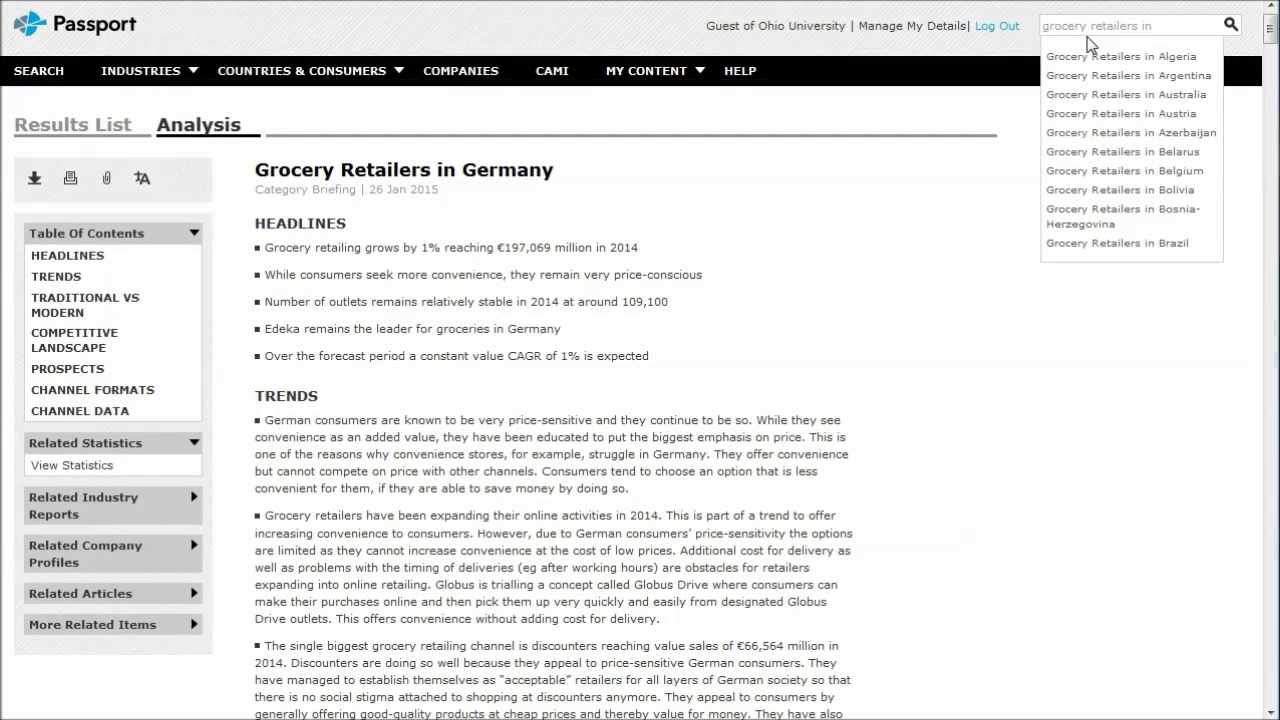
pyautogui.click(877, 218)
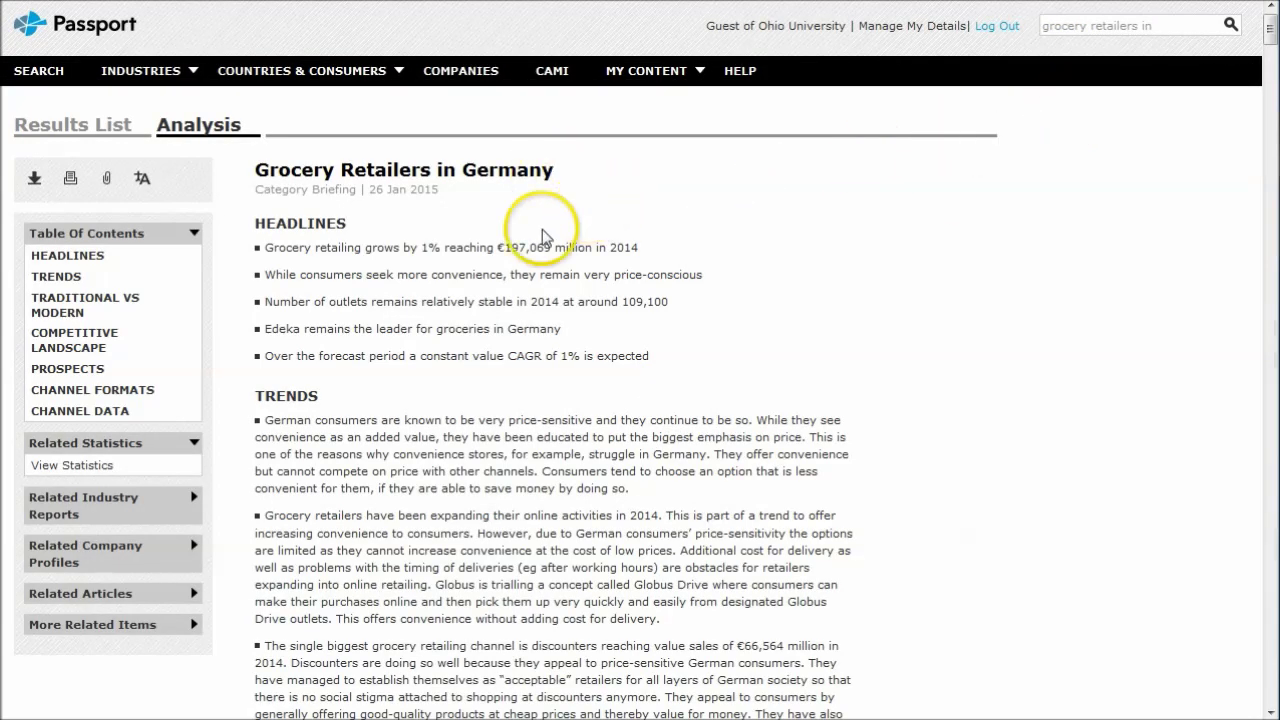
# Step: Open the Retailing industry page and start a Search Tree search on Retailing
pyautogui.moveTo(398, 82)
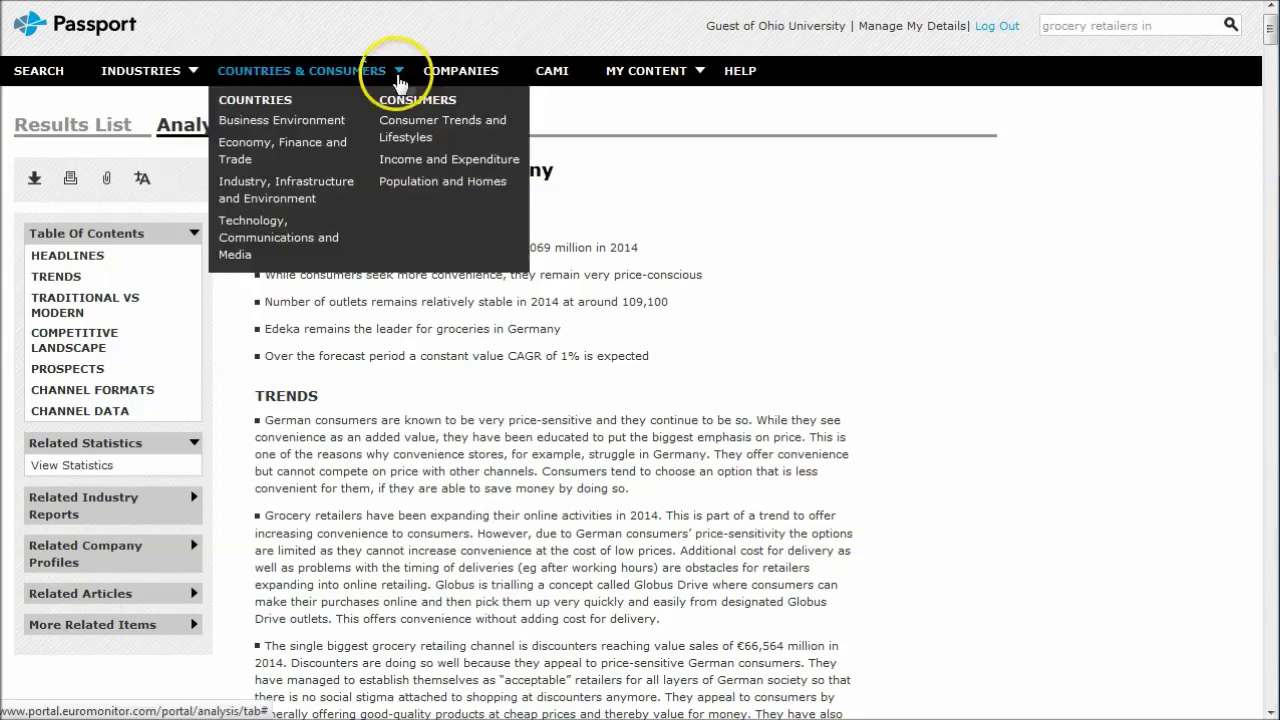
pyautogui.moveTo(178, 66)
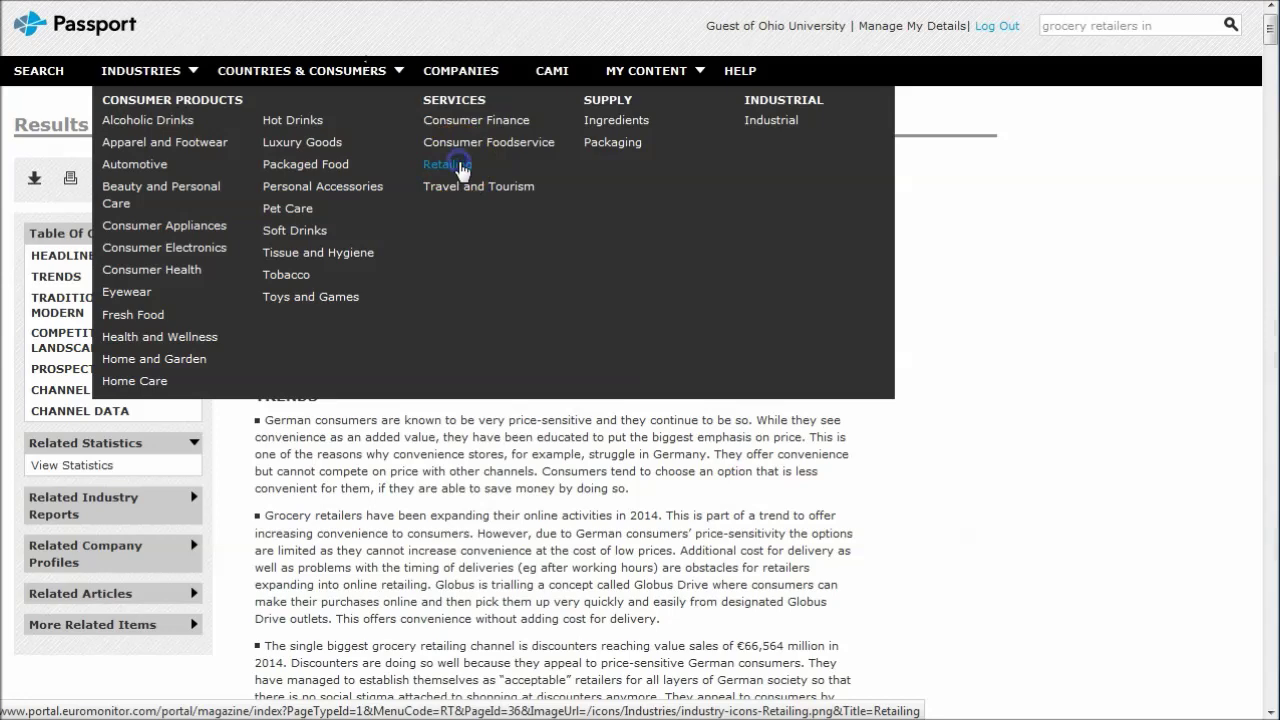
pyautogui.click(462, 166)
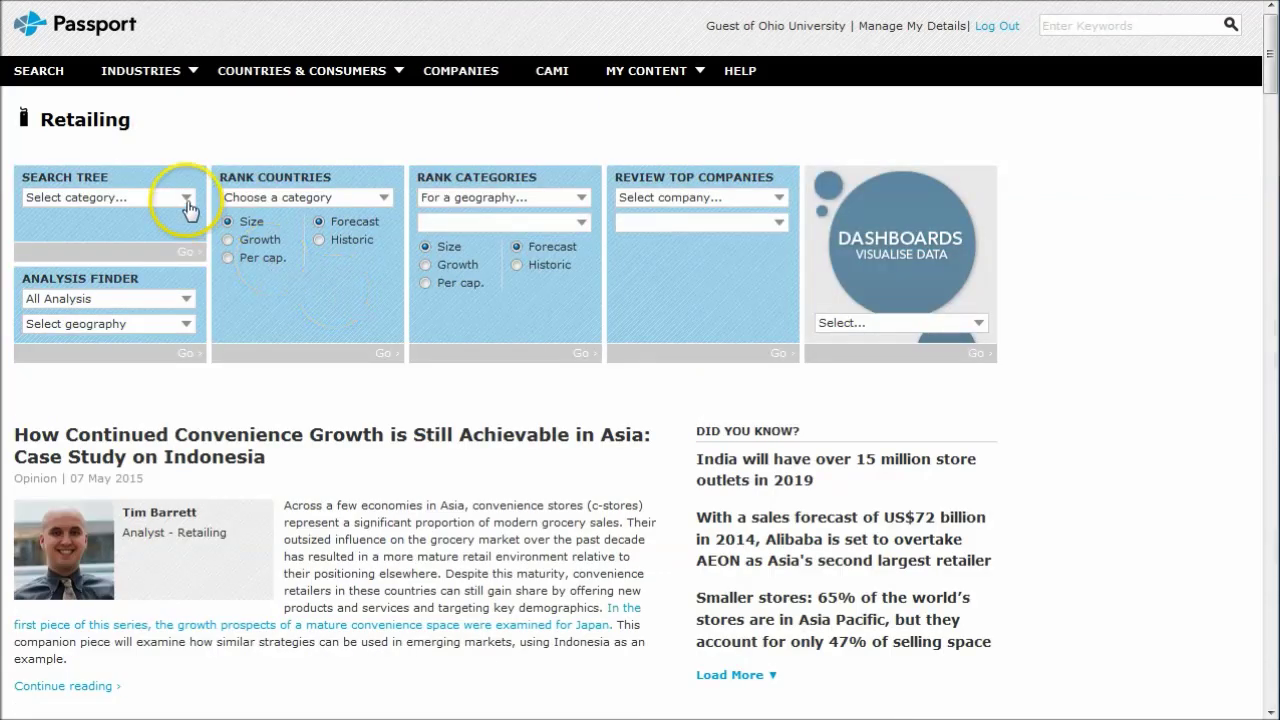
pyautogui.click(187, 200)
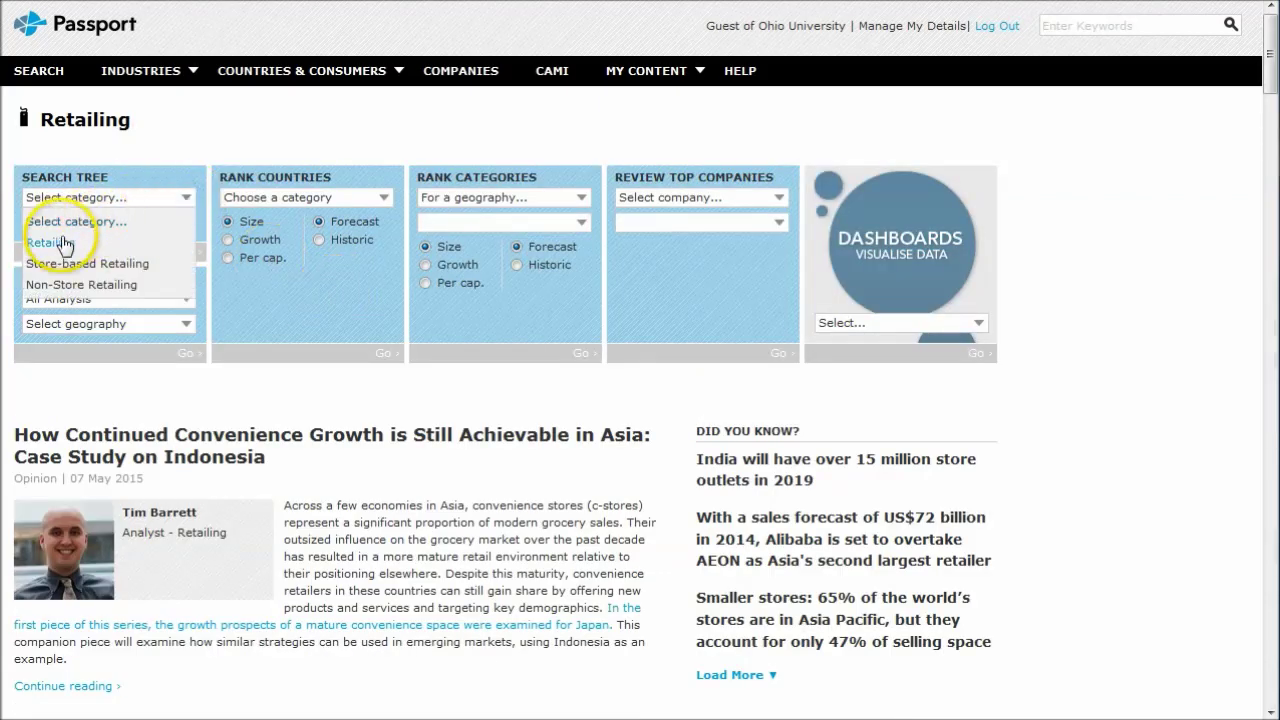
pyautogui.click(60, 244)
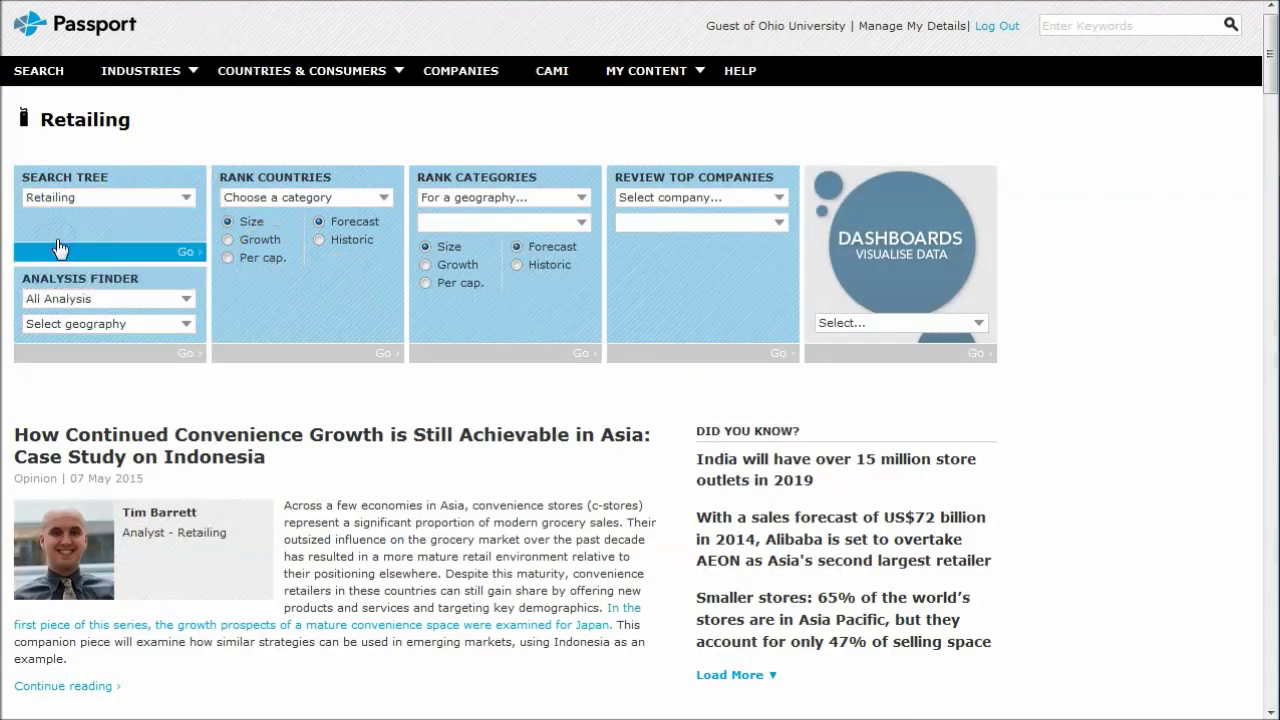
pyautogui.click(172, 252)
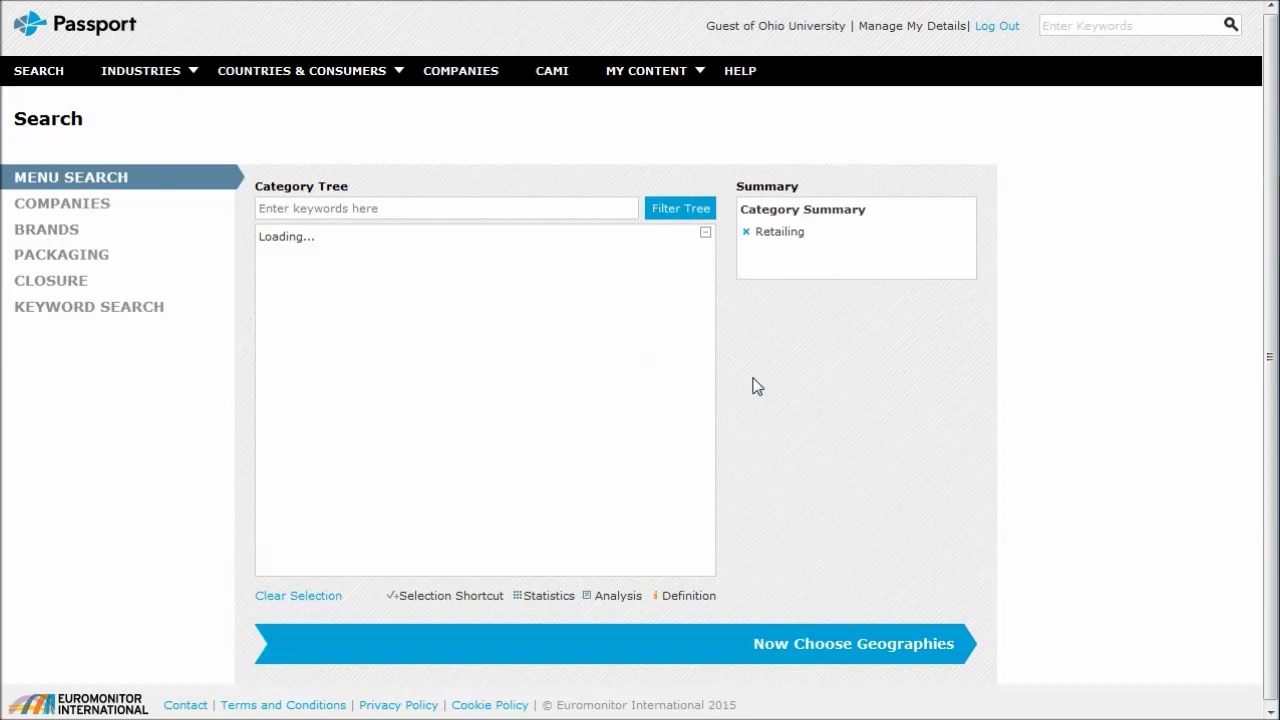
# Step: Add Grocery Retailers and Store-based Retailing to the categories, then proceed to geographies
pyautogui.click(138, 543)
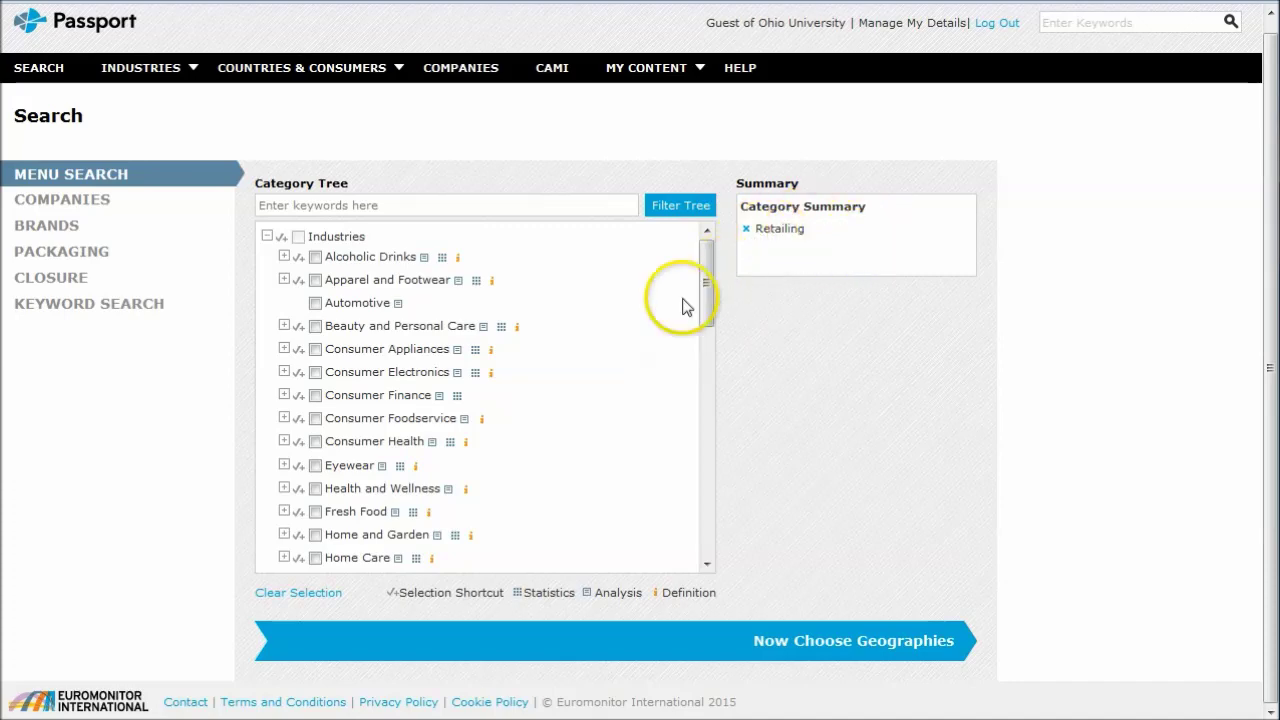
pyautogui.moveTo(706, 277); pyautogui.dragTo(703, 399)
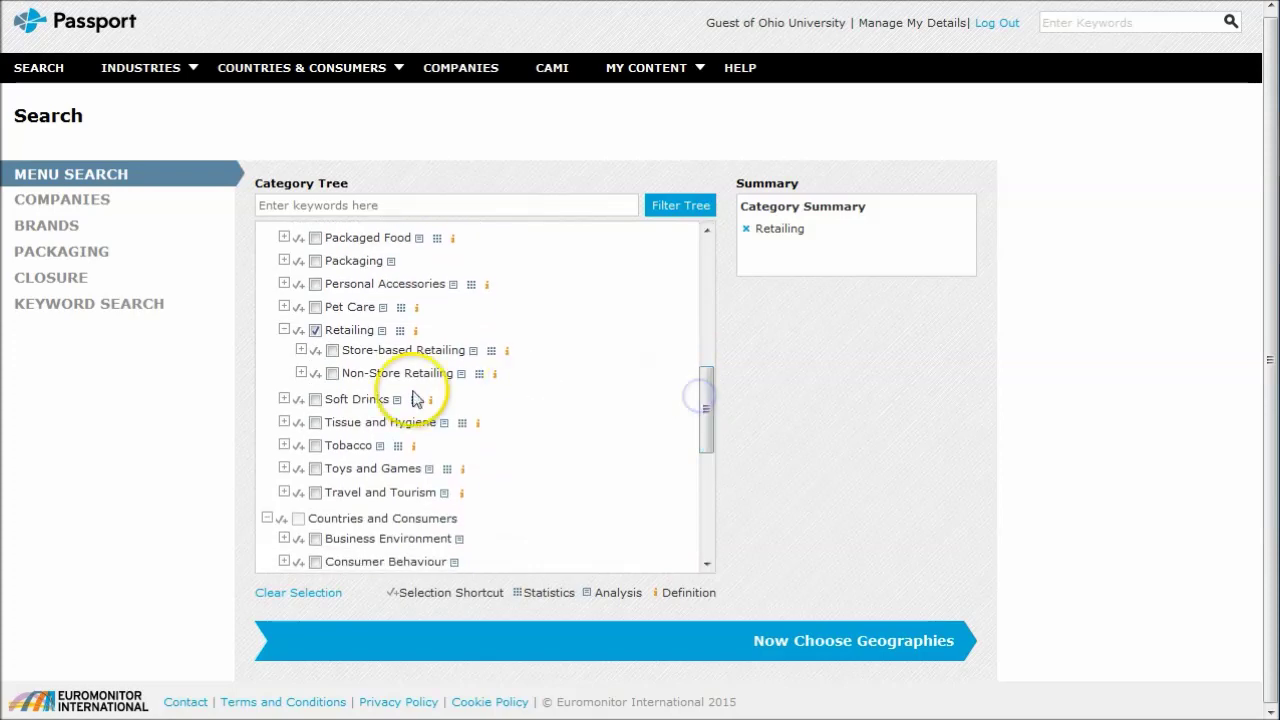
pyautogui.click(301, 351)
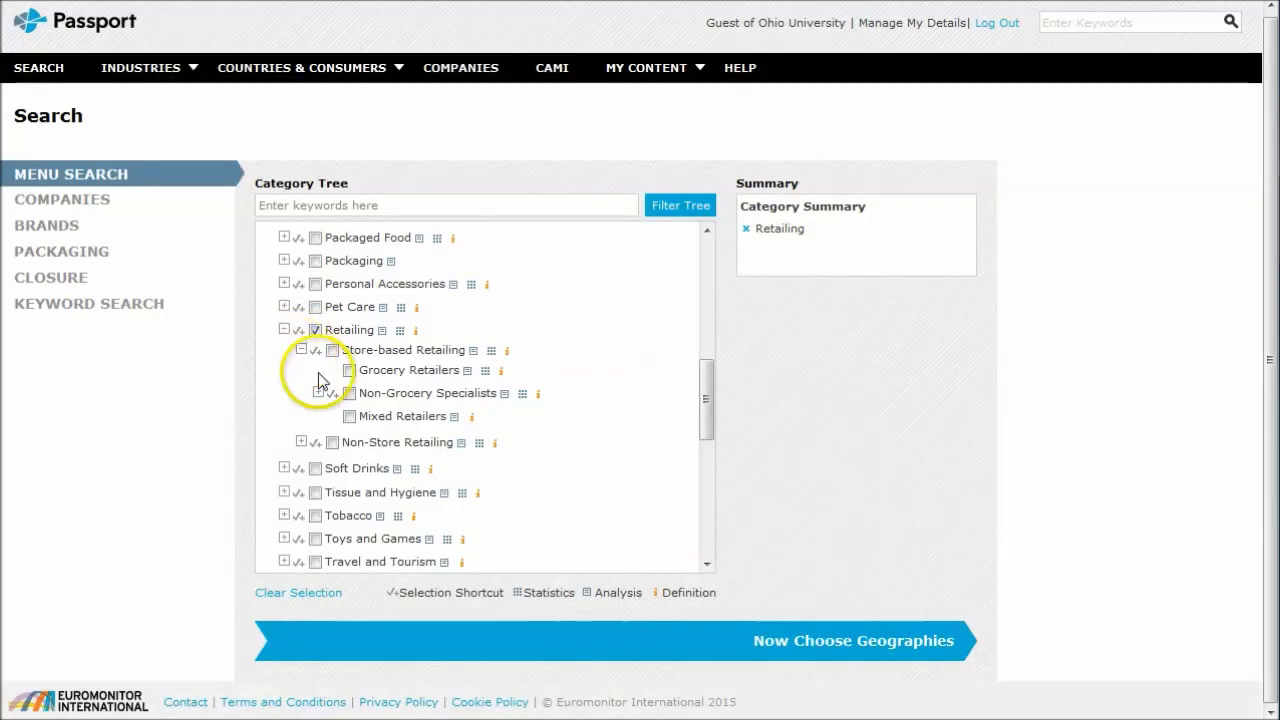
pyautogui.click(349, 371)
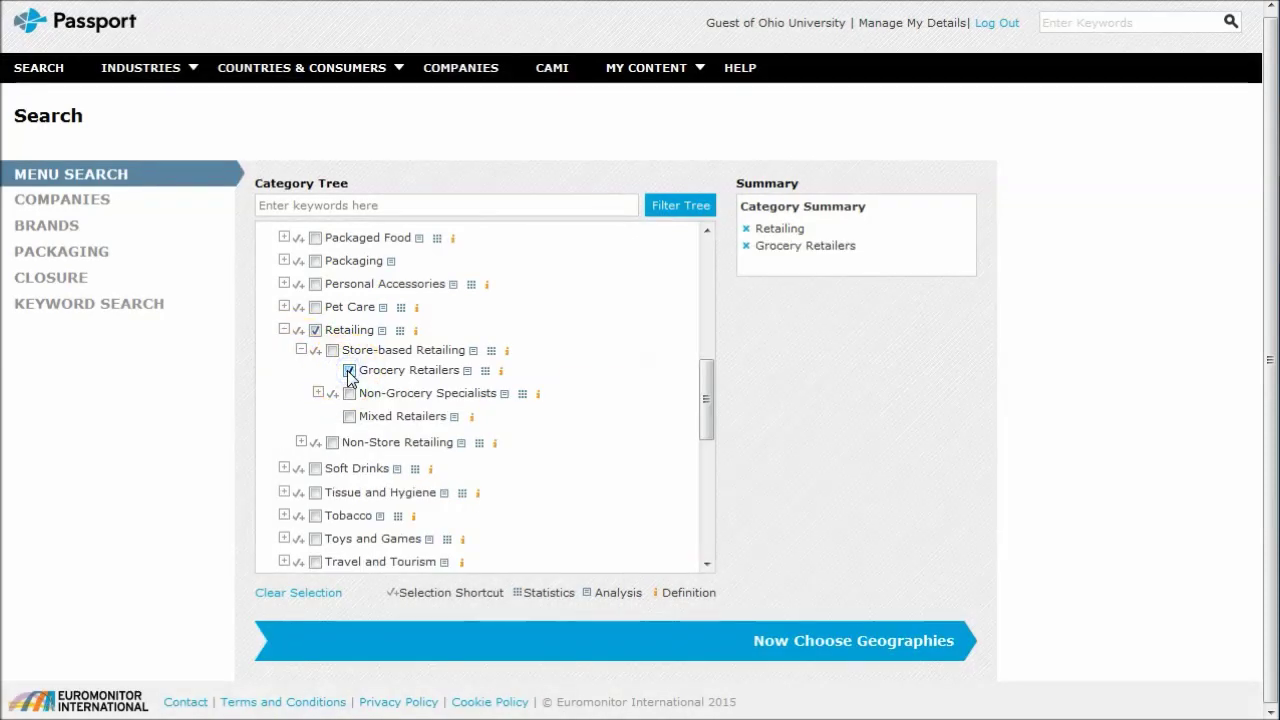
pyautogui.click(332, 350)
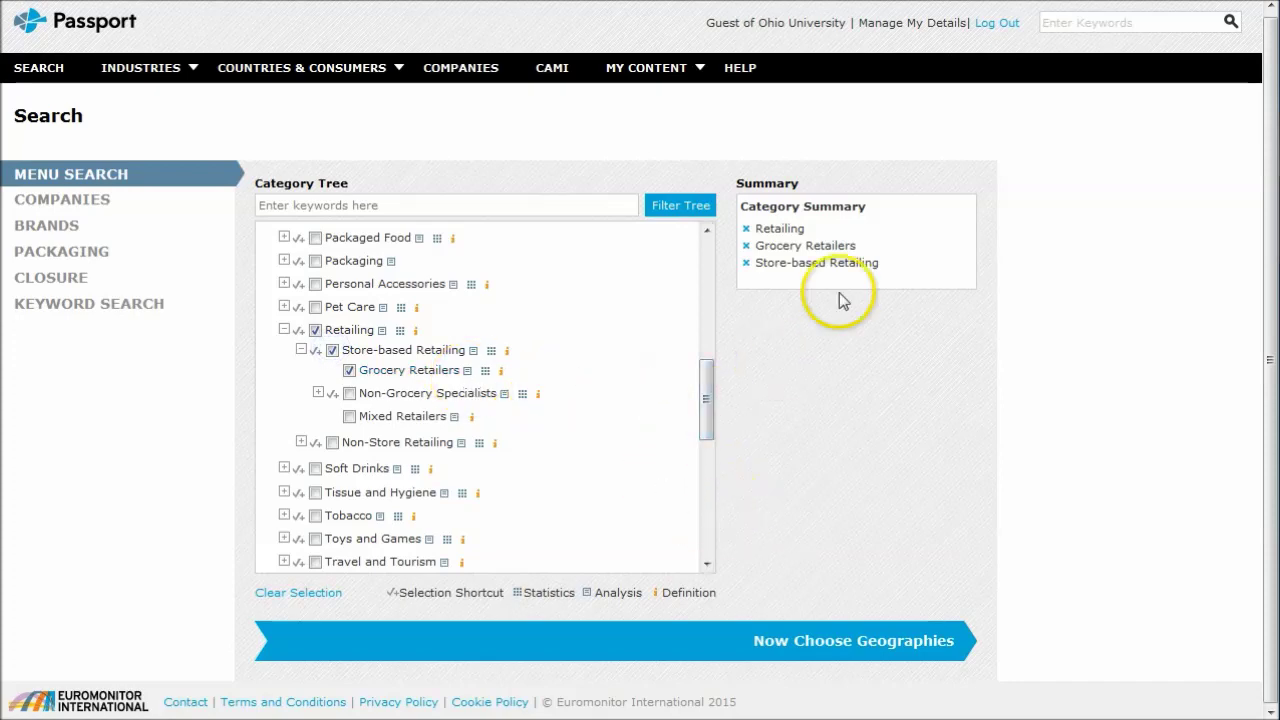
pyautogui.click(855, 645)
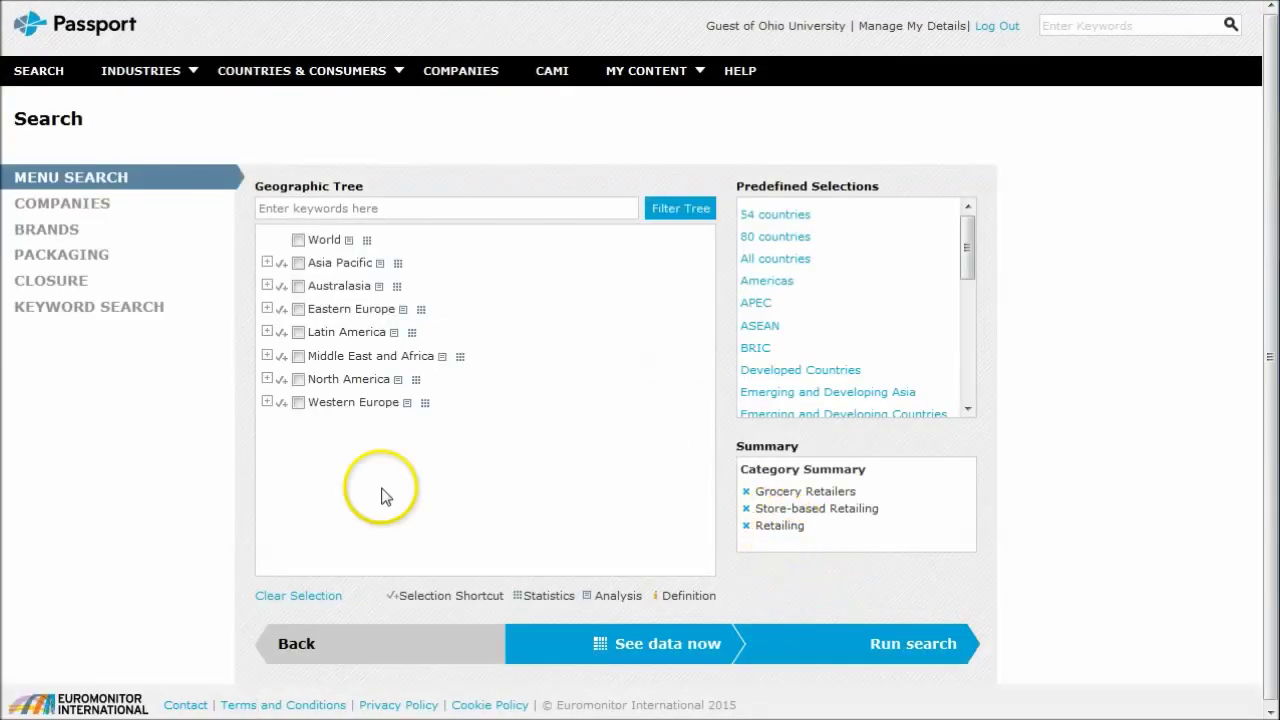
# Step: Tick Western Europe, Belgium, Denmark, Finland, Greece and Germany in the Geographic Tree
pyautogui.click(267, 401)
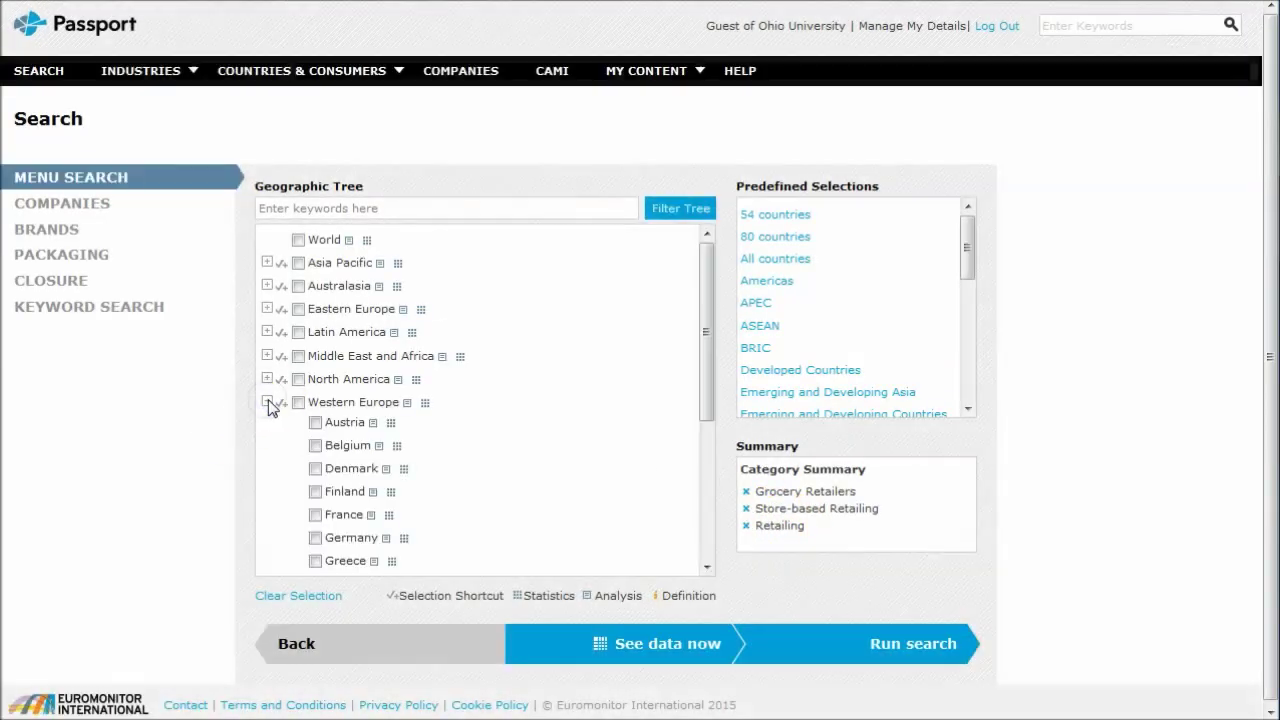
pyautogui.click(298, 402)
pyautogui.scroll(-1, 384, 412)
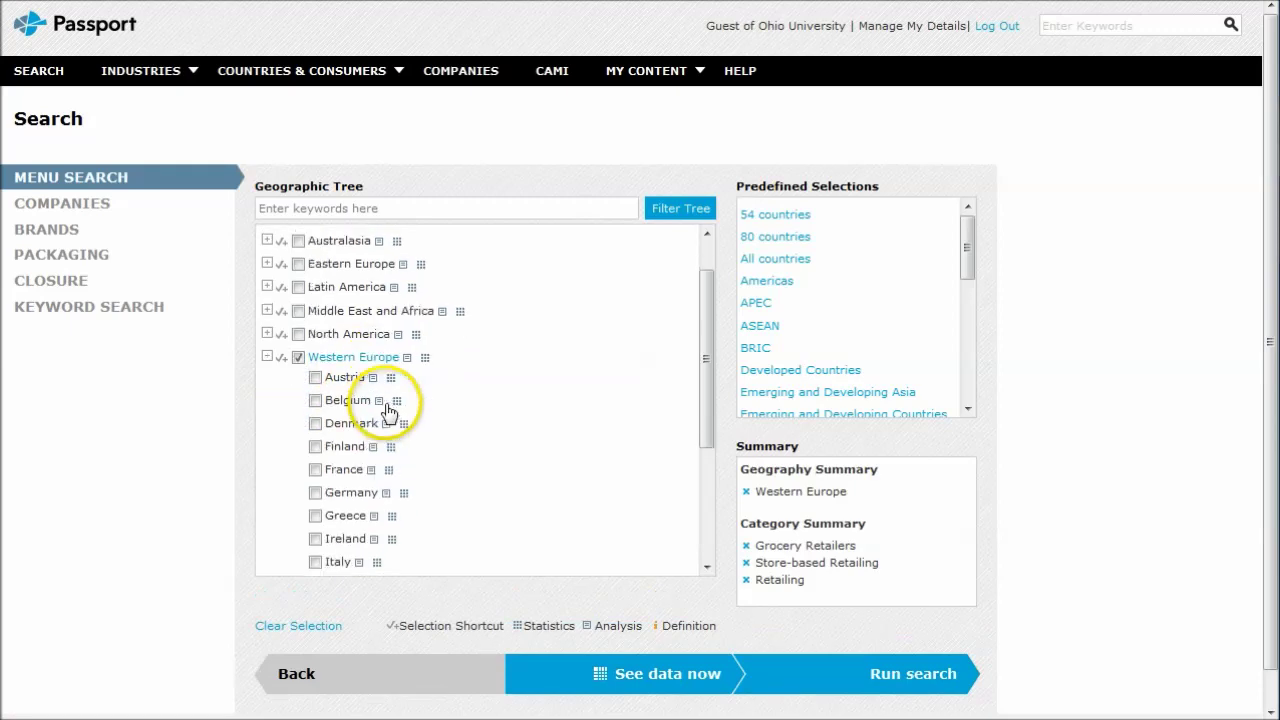
pyautogui.click(315, 401)
pyautogui.click(315, 424)
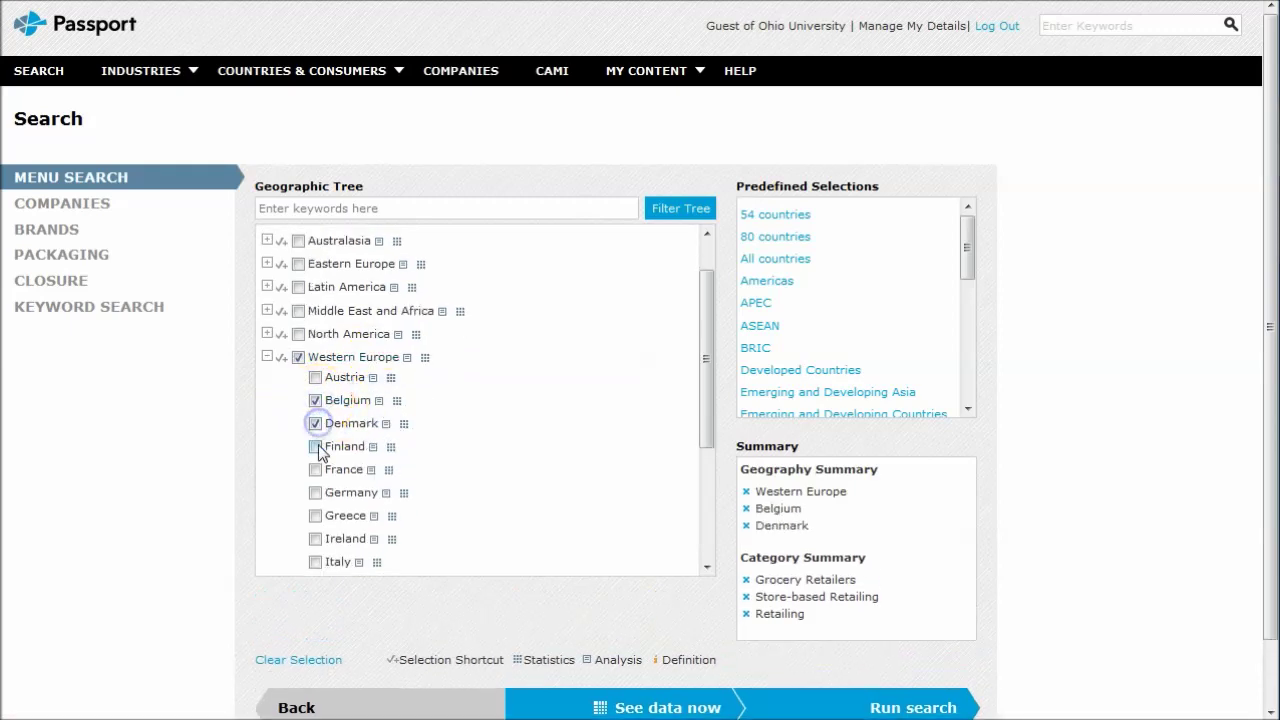
pyautogui.click(316, 447)
pyautogui.click(315, 516)
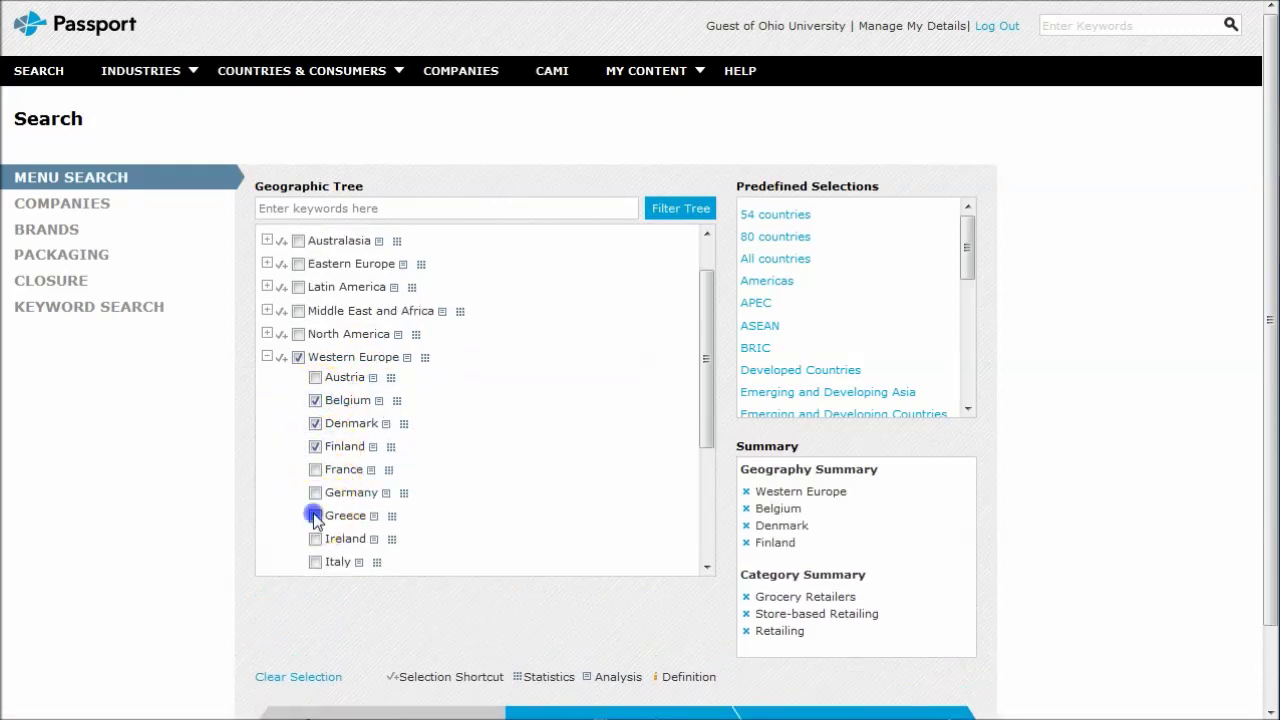
pyautogui.click(315, 493)
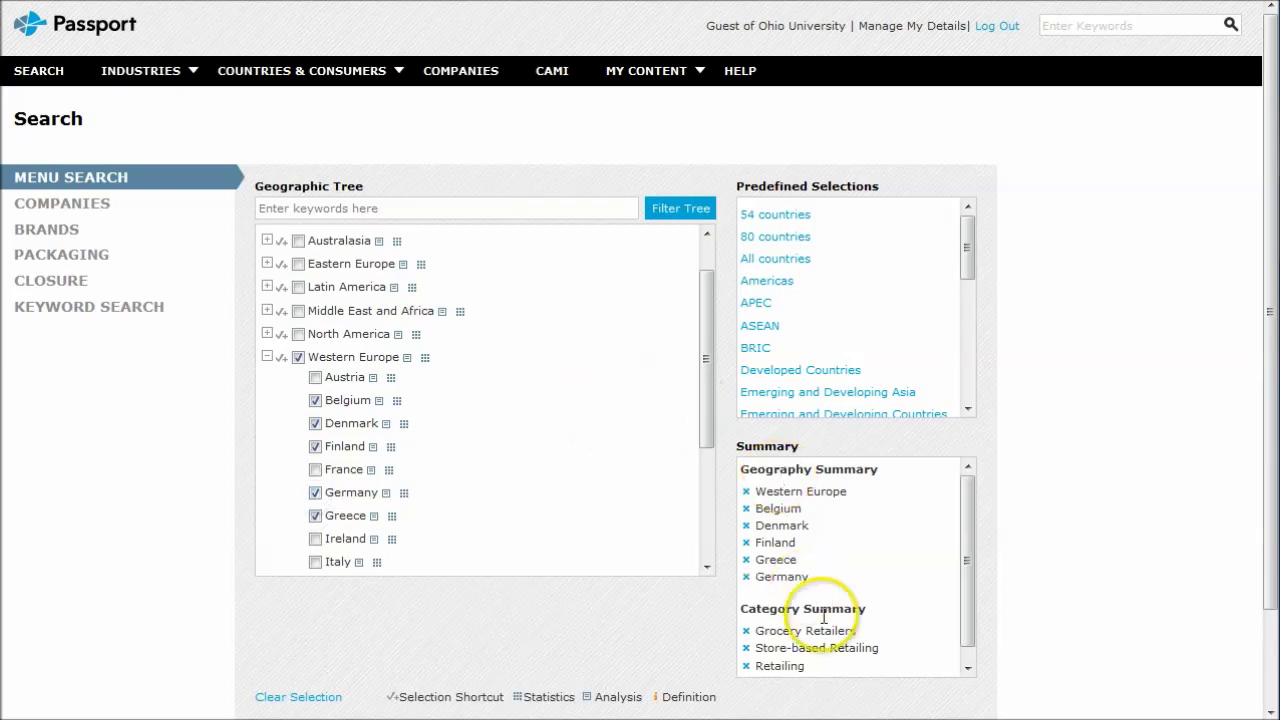
pyautogui.scroll(-2, 1137, 429)
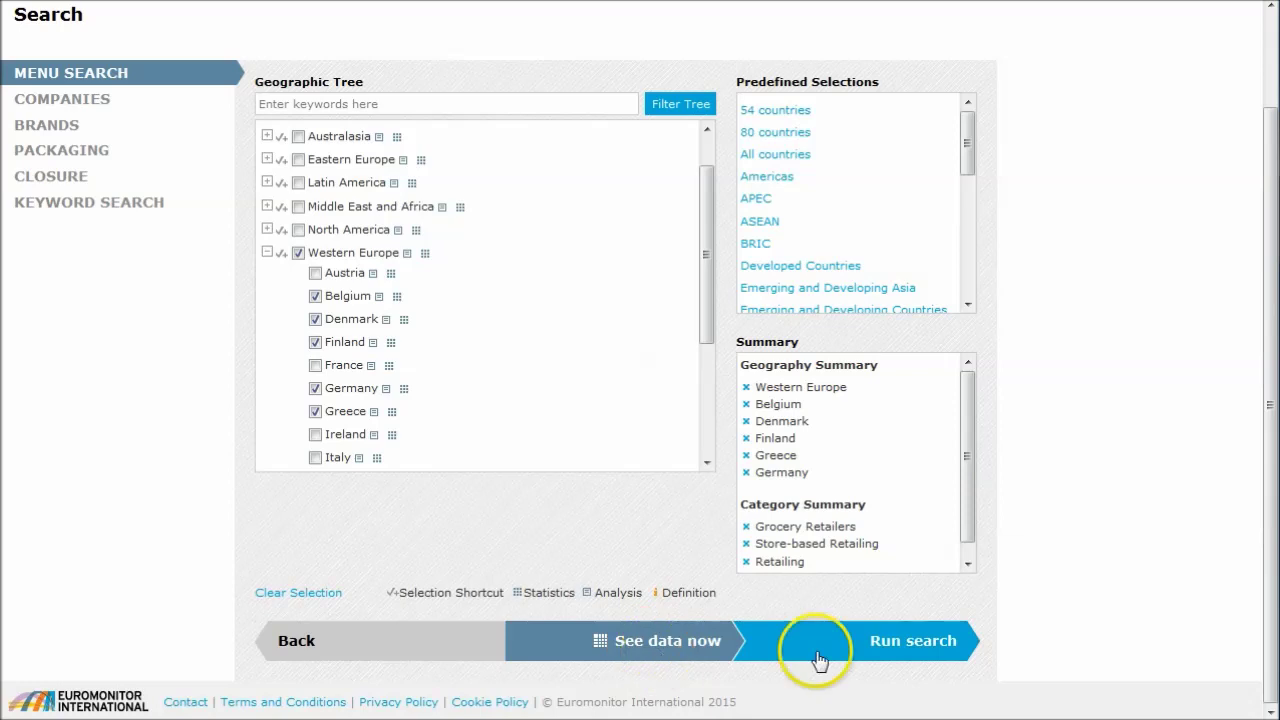
# Step: Run the grocery retail search and open the Results List of statistics and briefings
pyautogui.click(911, 641)
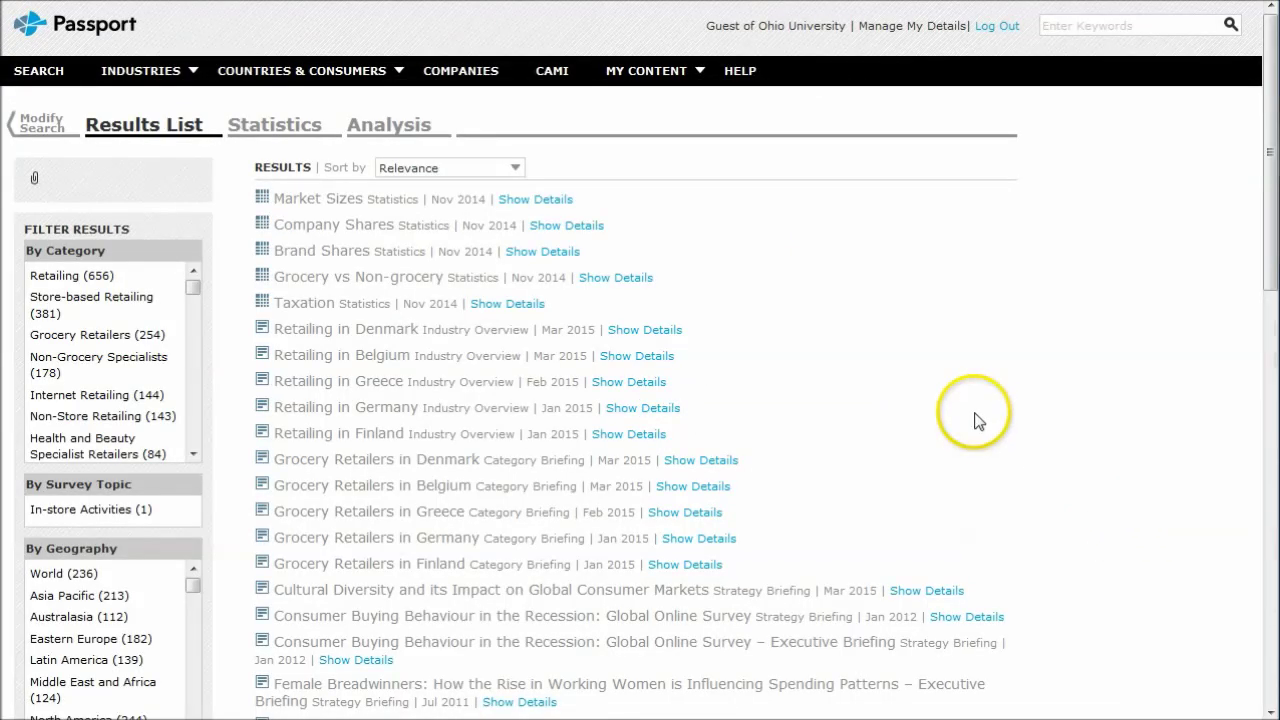
pyautogui.click(289, 136)
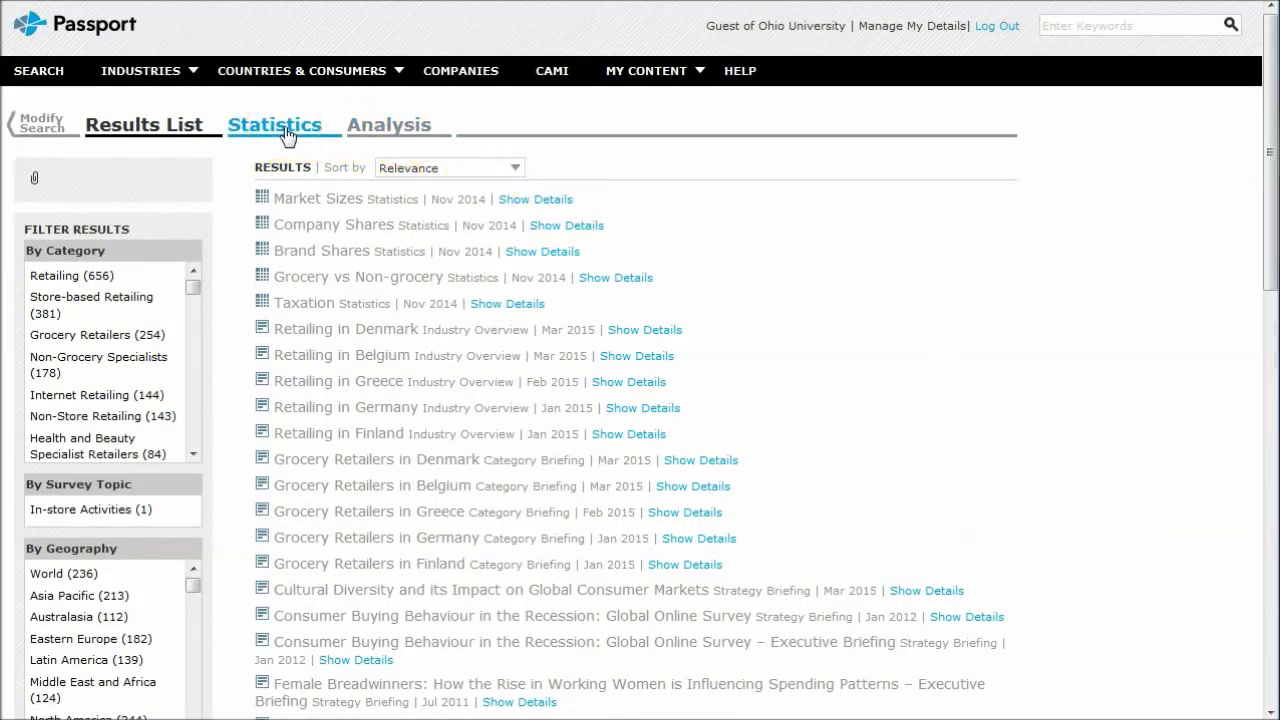
pyautogui.click(309, 258)
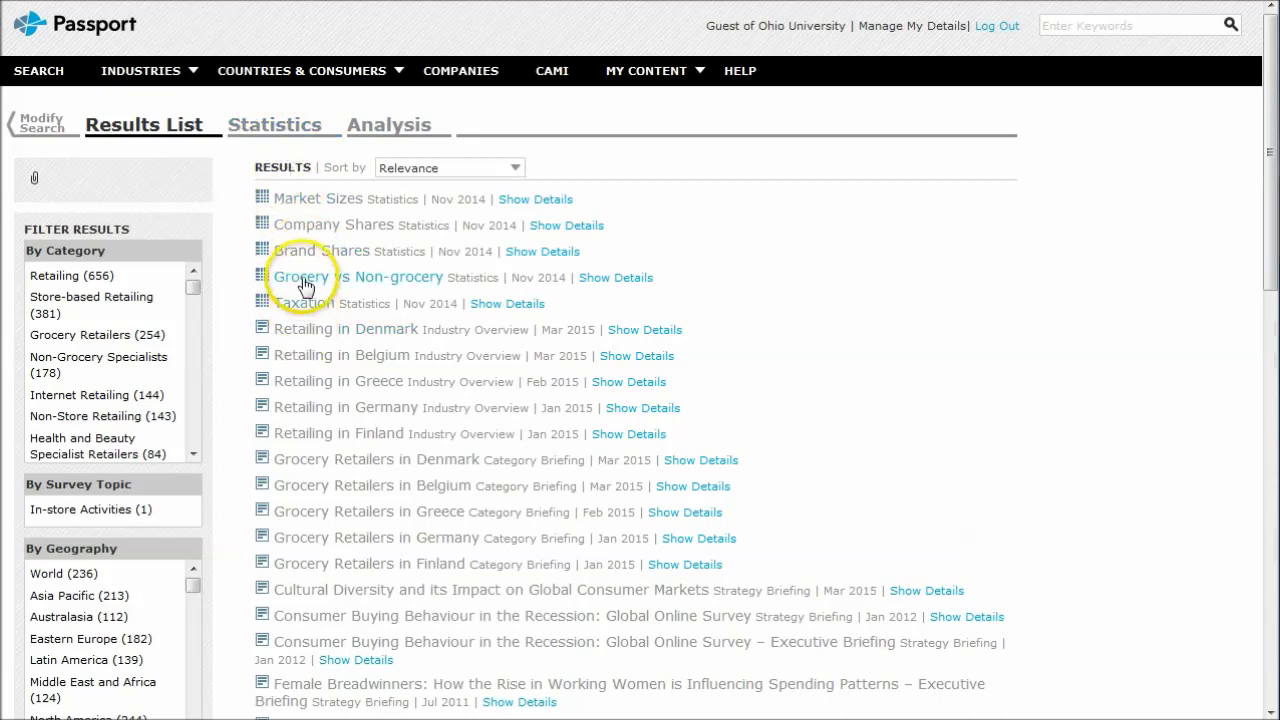
# Step: Review the Market Sizes retail values by country for 2009–2014, then view the analysis
pyautogui.click(307, 204)
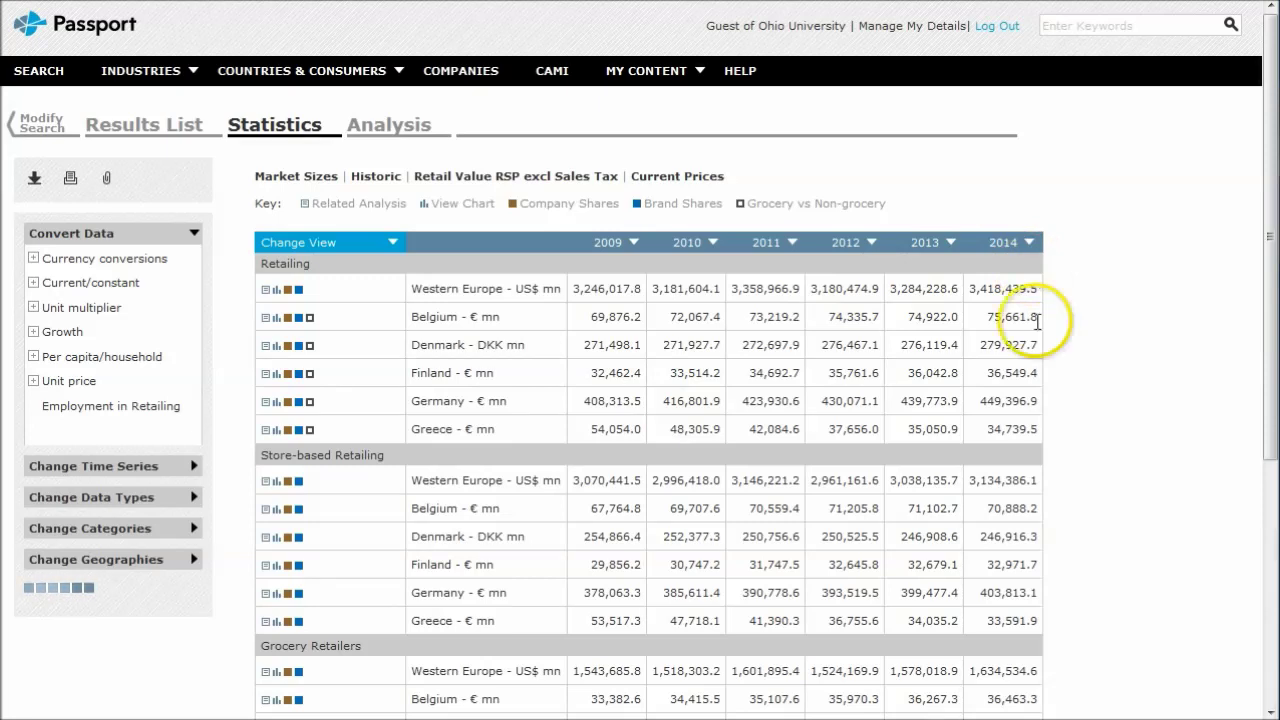
pyautogui.scroll(-4, 1090, 380)
pyautogui.scroll(-2, 1088, 380)
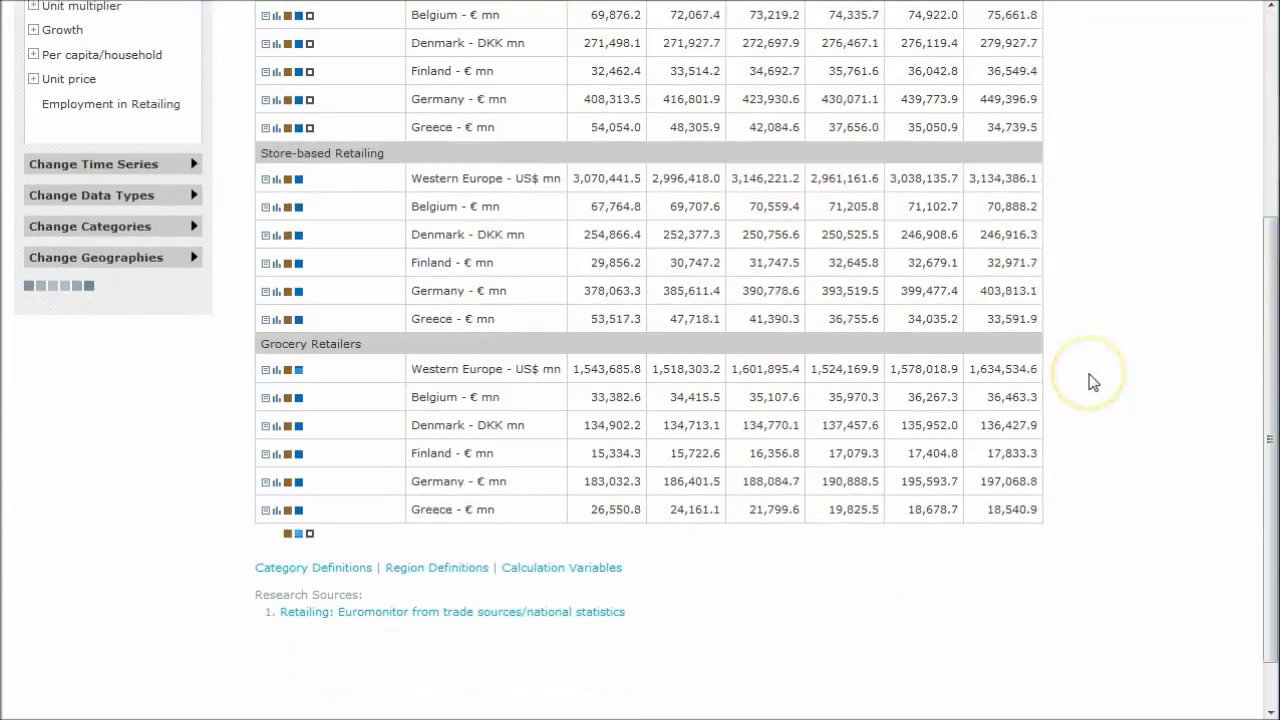
pyautogui.scroll(6, 1088, 380)
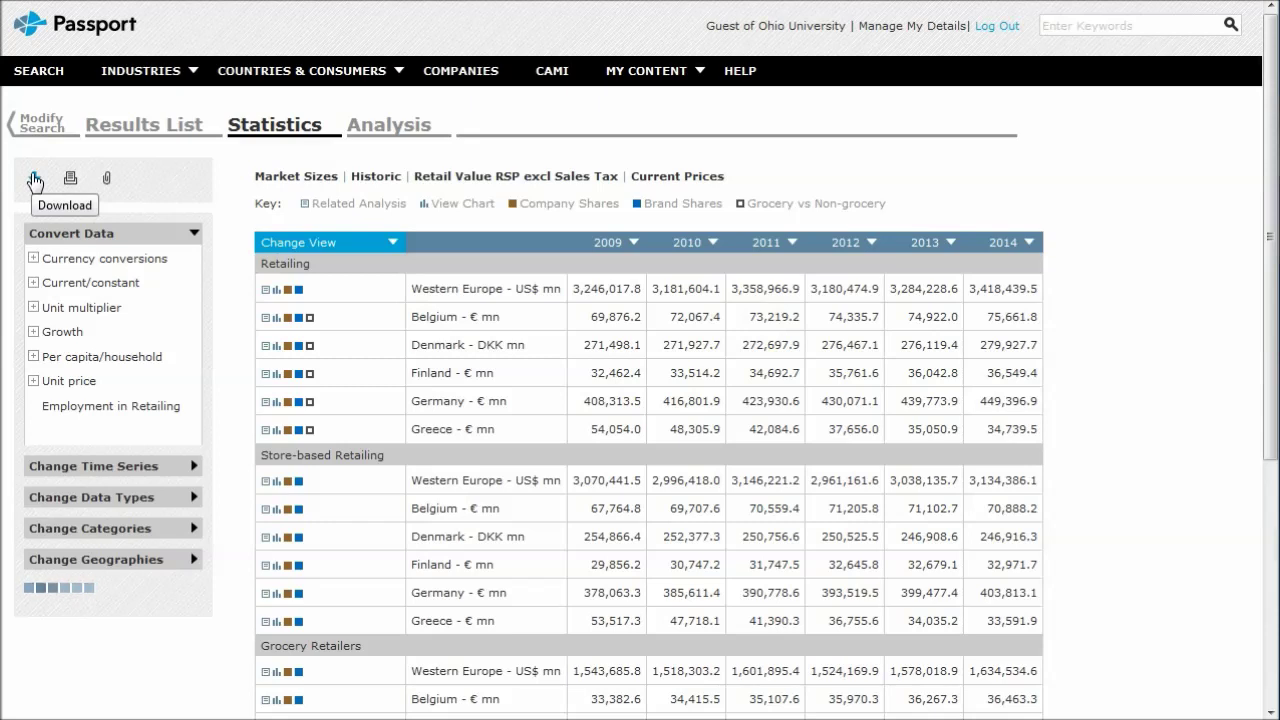
pyautogui.click(390, 134)
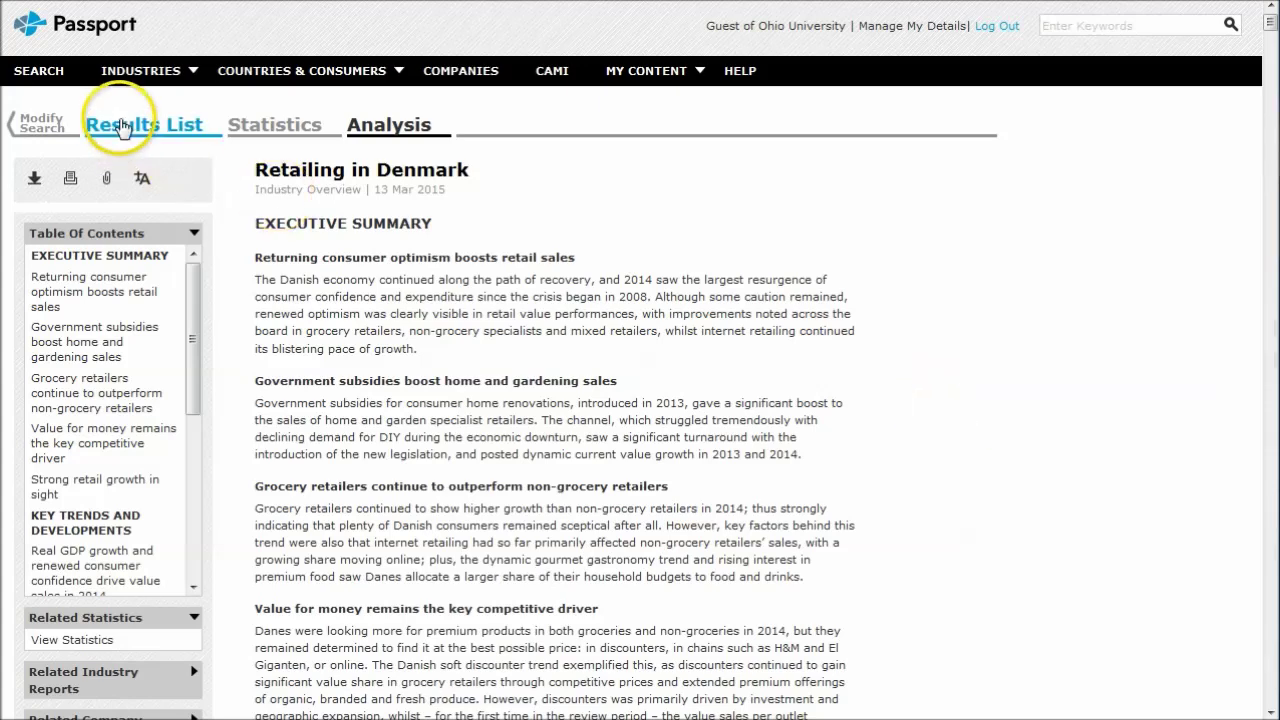
# Step: Go from the Retailing in Denmark analysis back to the full results list
pyautogui.click(120, 127)
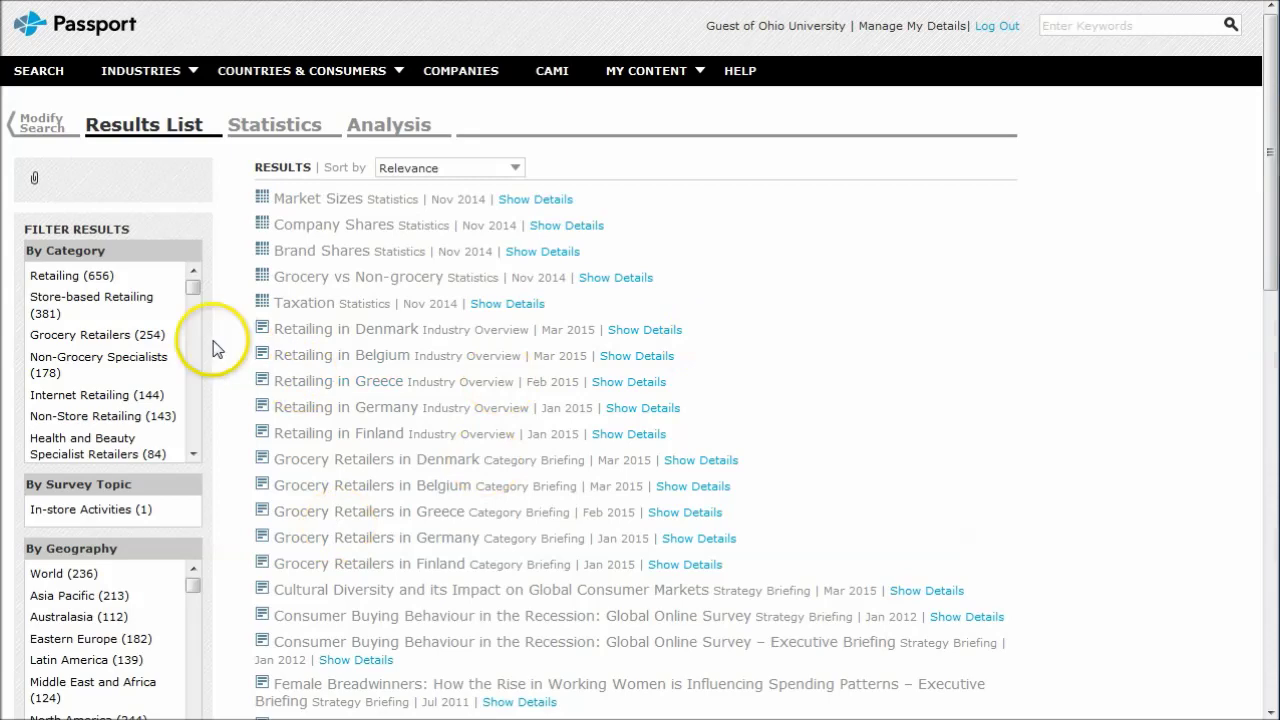
pyautogui.scroll(-1, 180, 343)
pyautogui.scroll(-3, 165, 348)
pyautogui.scroll(-1, 165, 346)
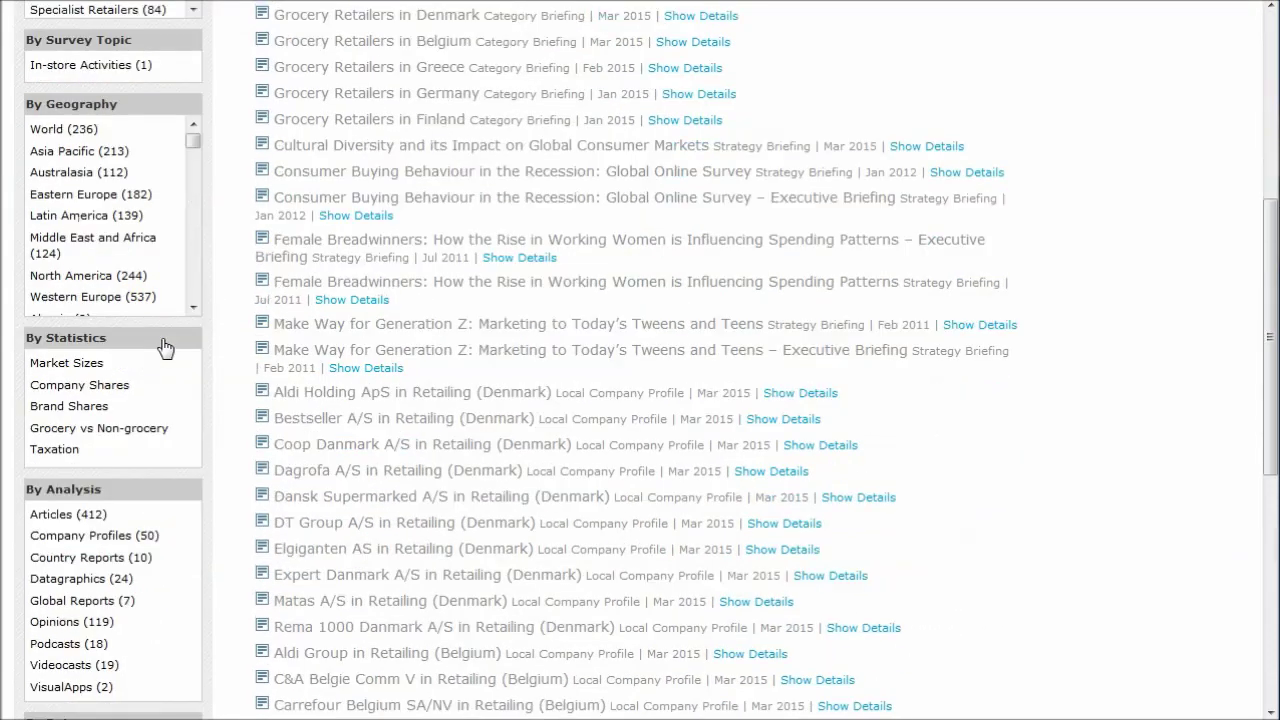
pyautogui.scroll(-1, 165, 346)
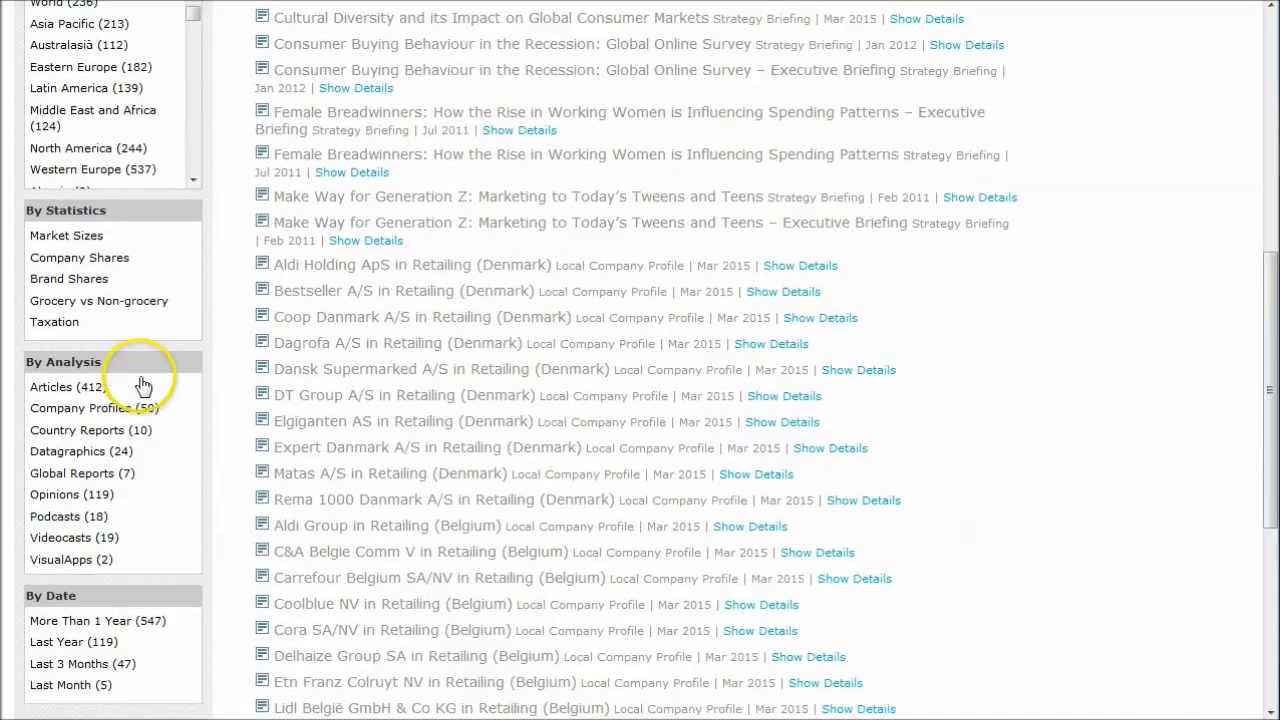
pyautogui.click(66, 434)
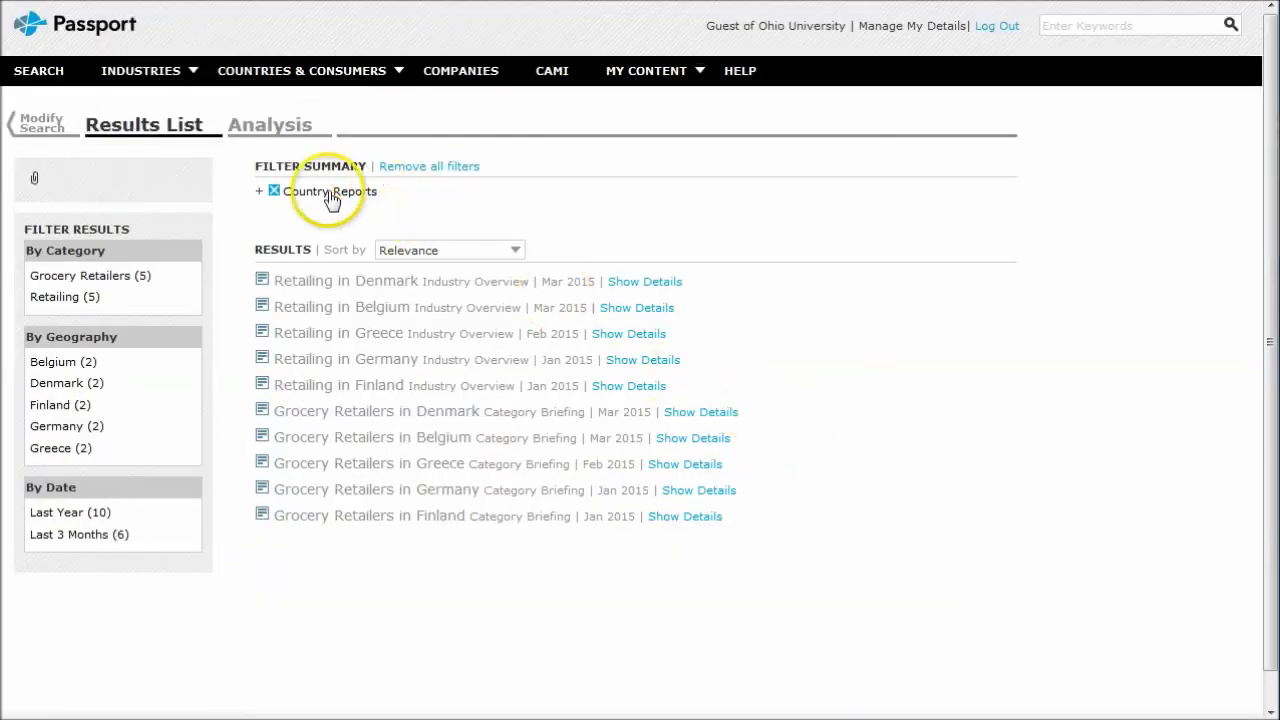
pyautogui.click(274, 192)
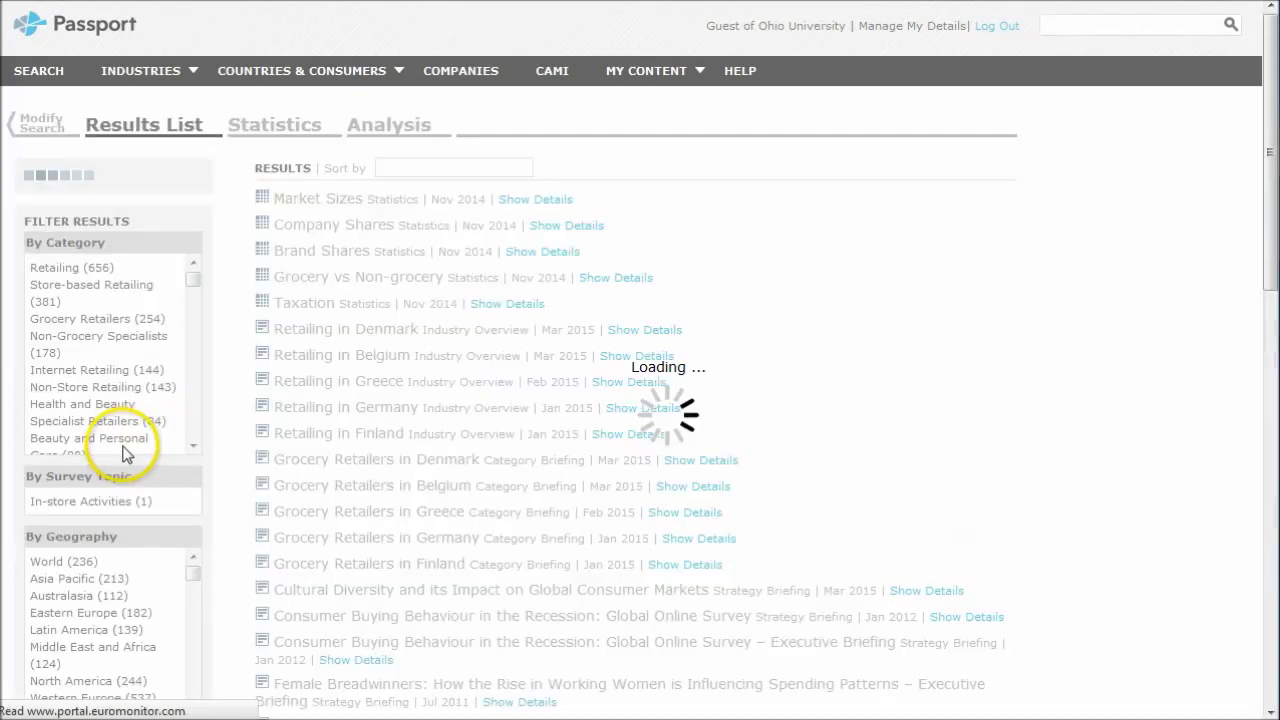
pyautogui.scroll(-2, 160, 455)
pyautogui.scroll(-3, 191, 463)
pyautogui.scroll(-3, 225, 470)
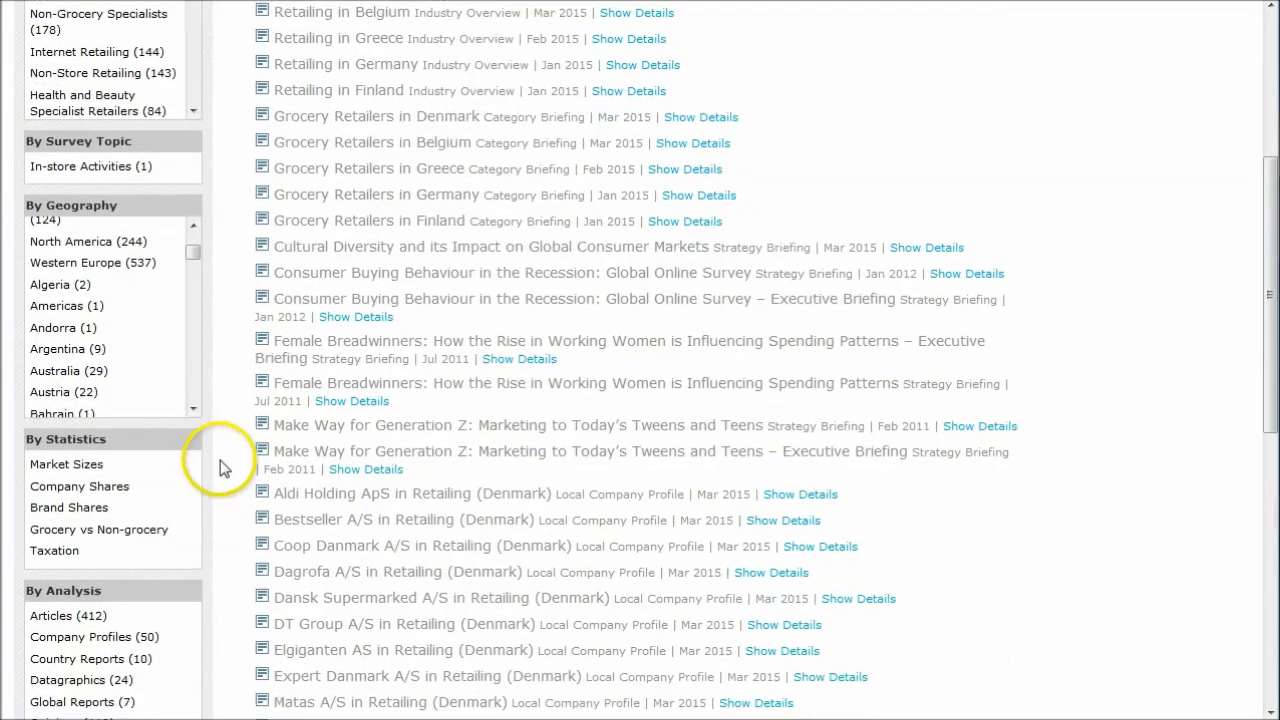
pyautogui.scroll(-2, 222, 468)
# Step: Filter the results to Company Profiles (50) and scroll through them
pyautogui.click(75, 524)
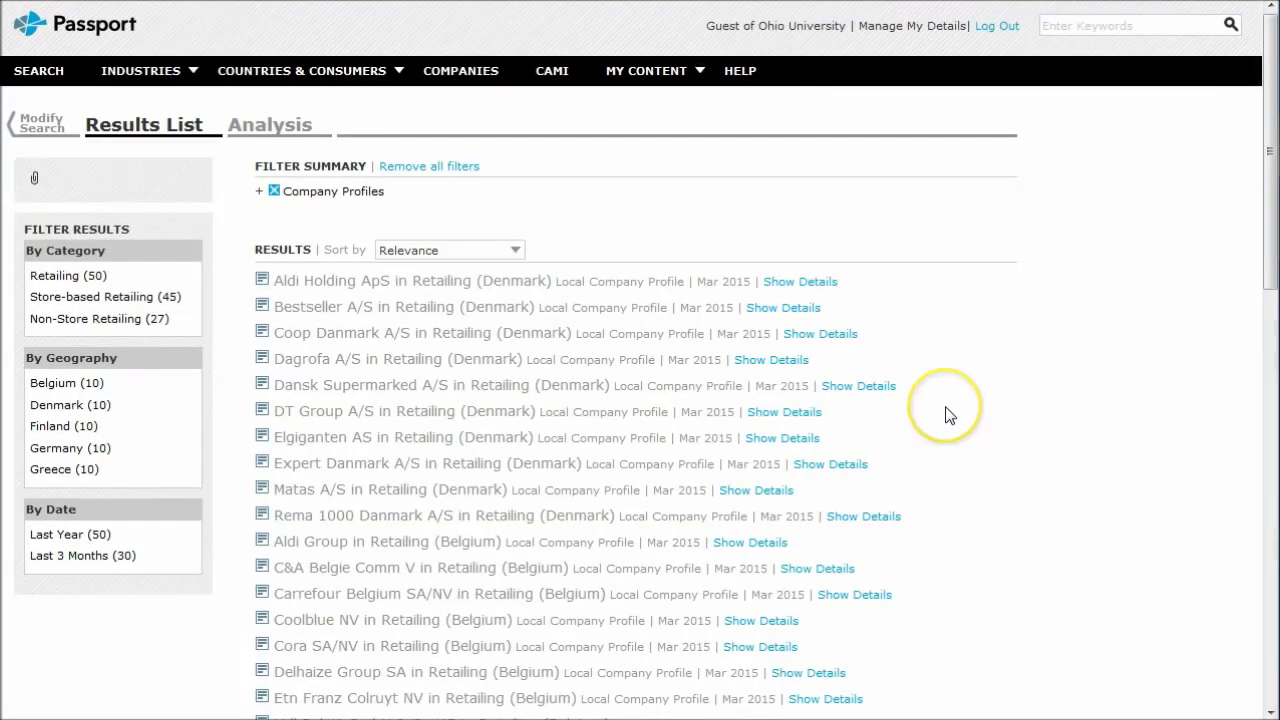
pyautogui.scroll(-2, 1003, 379)
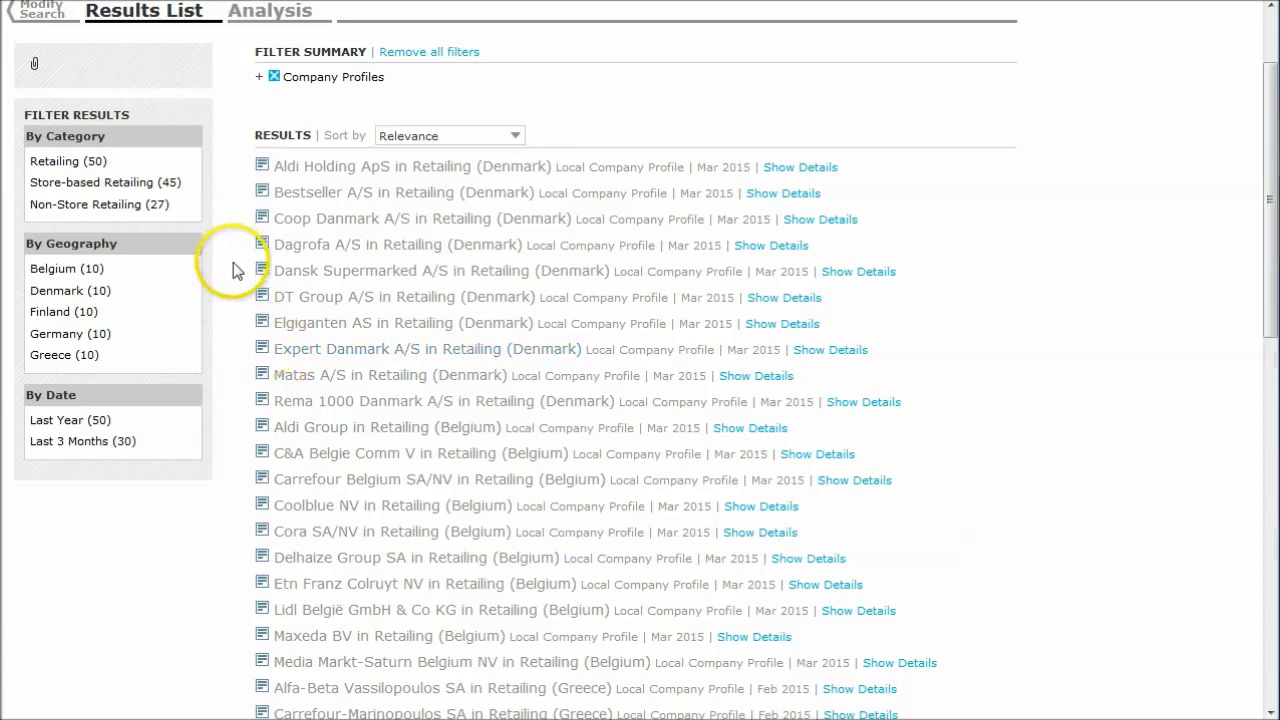
pyautogui.scroll(2, 233, 268)
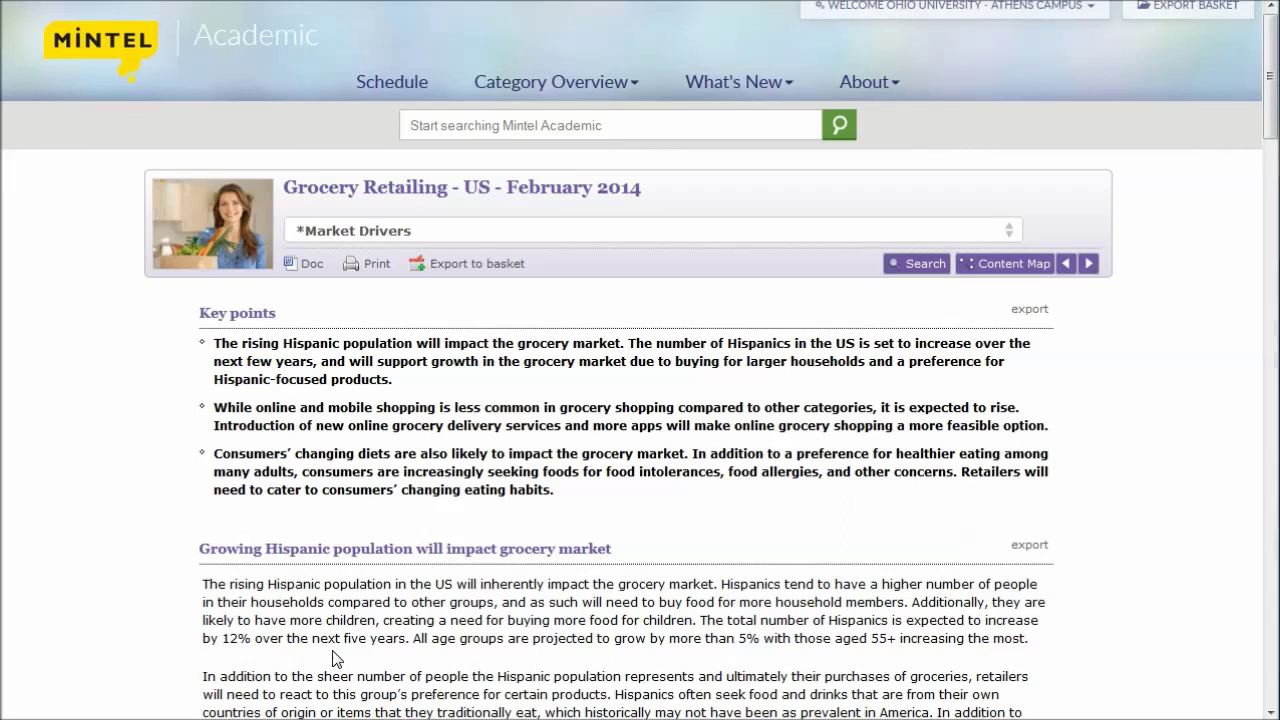
# Step: Browse the section list of Grocery Retailing - US - February 2014, then return home
pyautogui.click(1006, 233)
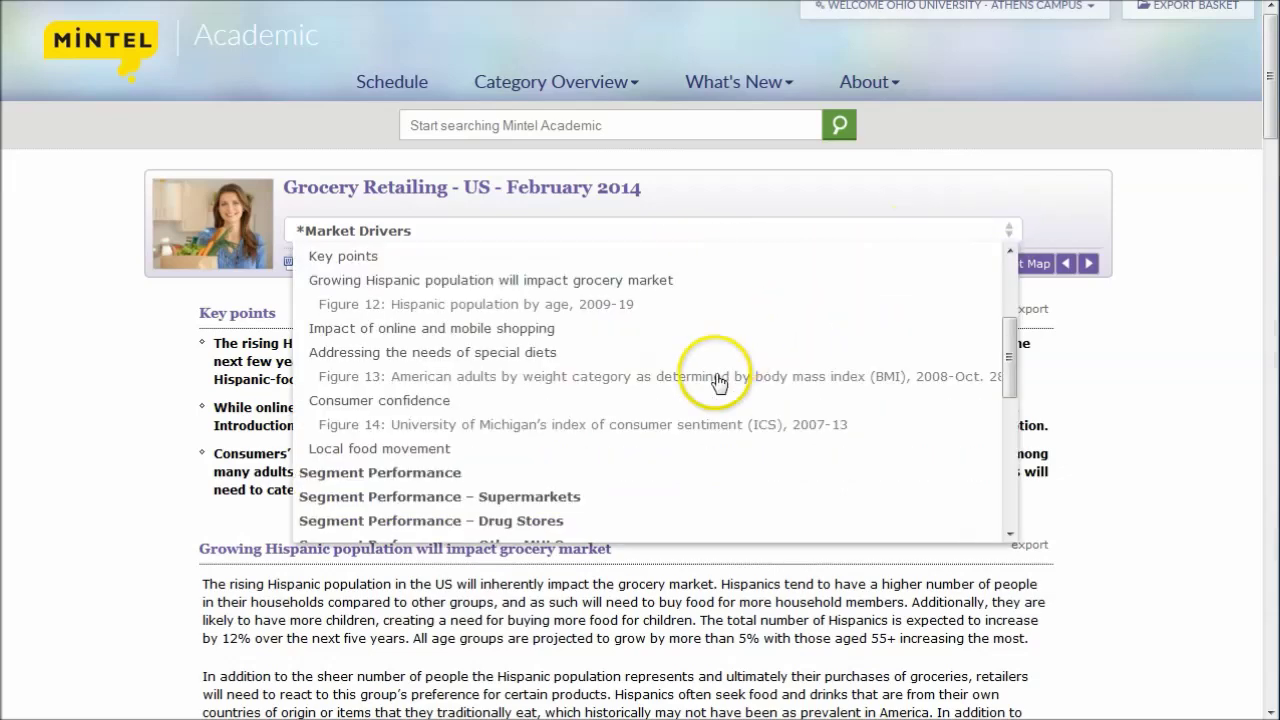
pyautogui.scroll(3, 718, 382)
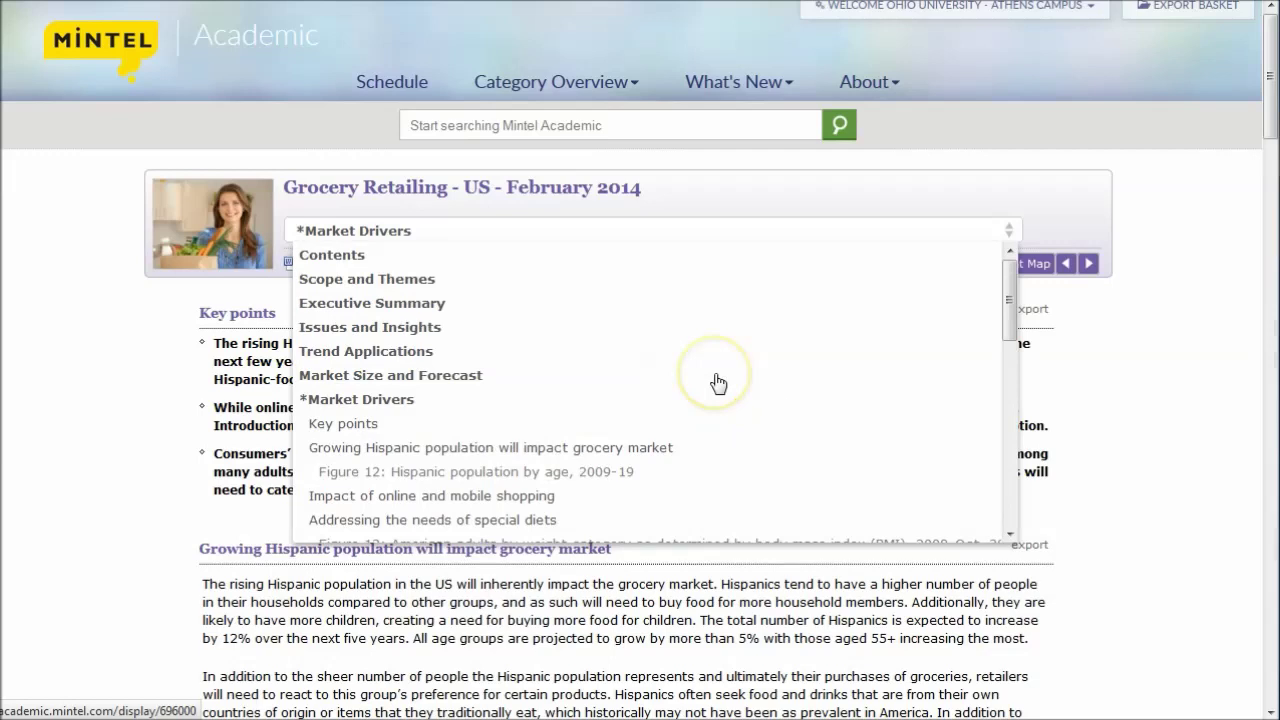
pyautogui.scroll(-1, 566, 352)
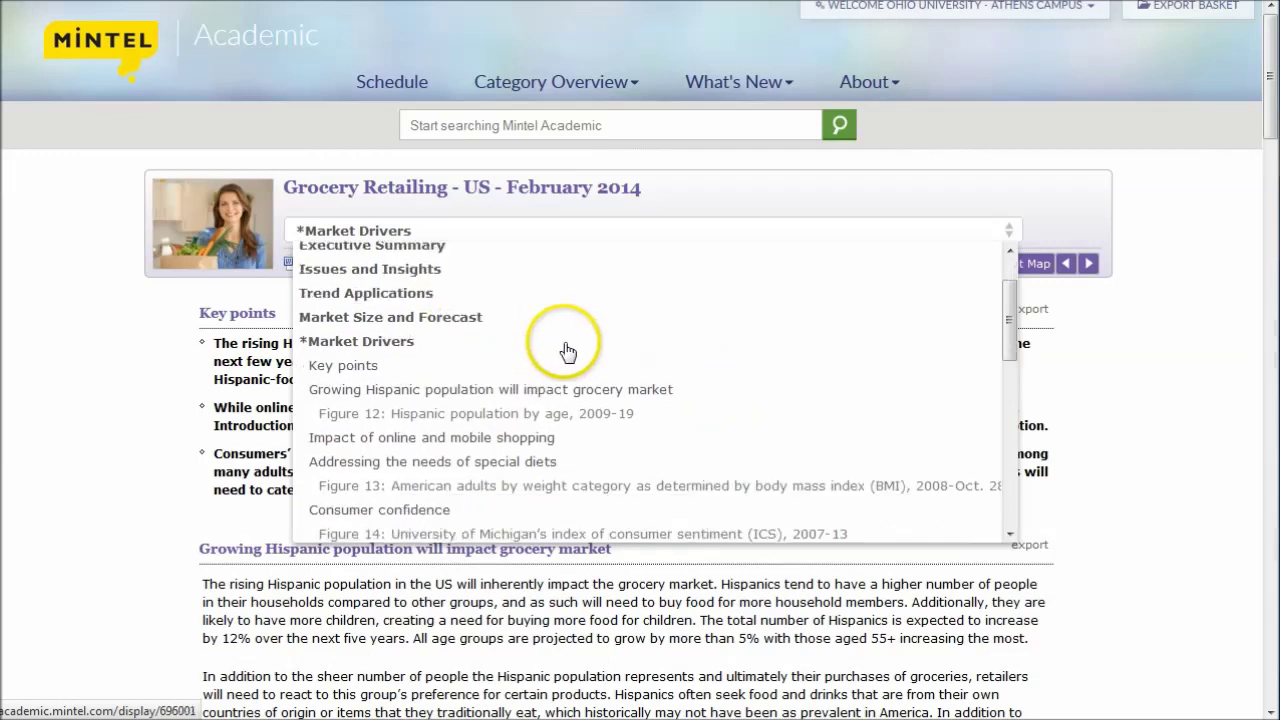
pyautogui.scroll(-6, 566, 352)
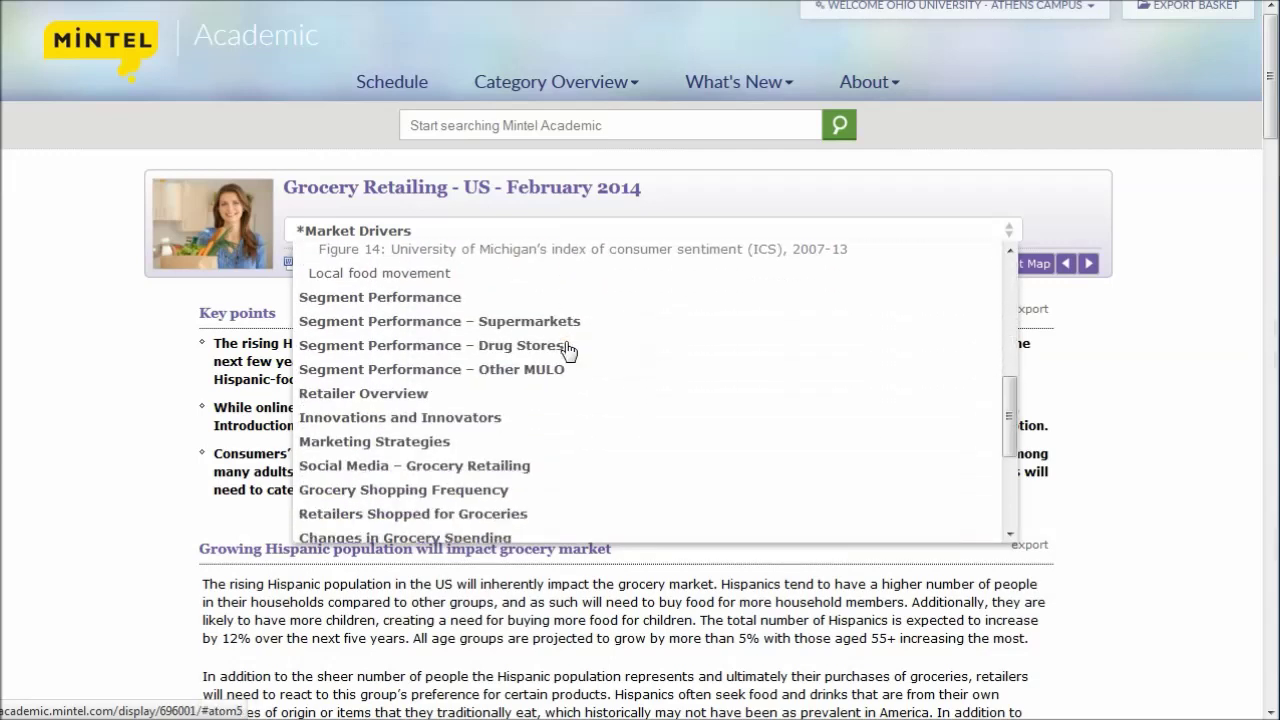
pyautogui.scroll(-1, 567, 350)
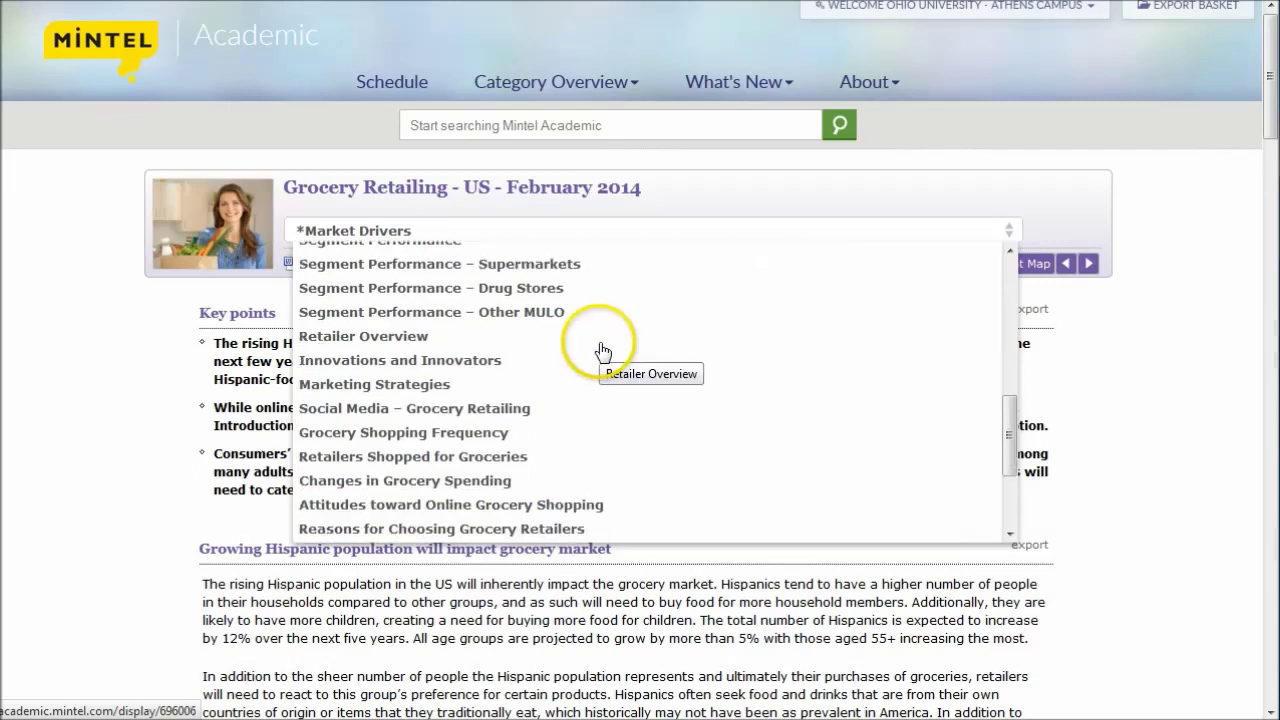
pyautogui.scroll(-1, 629, 357)
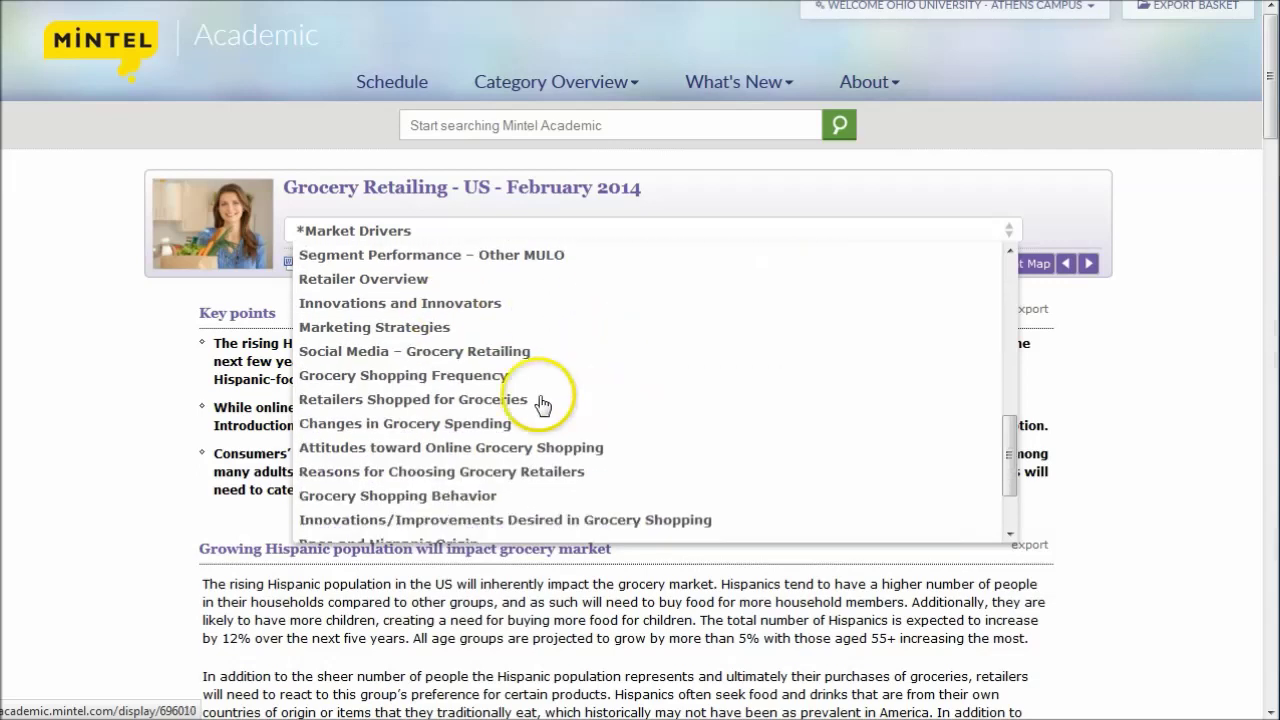
pyautogui.click(125, 40)
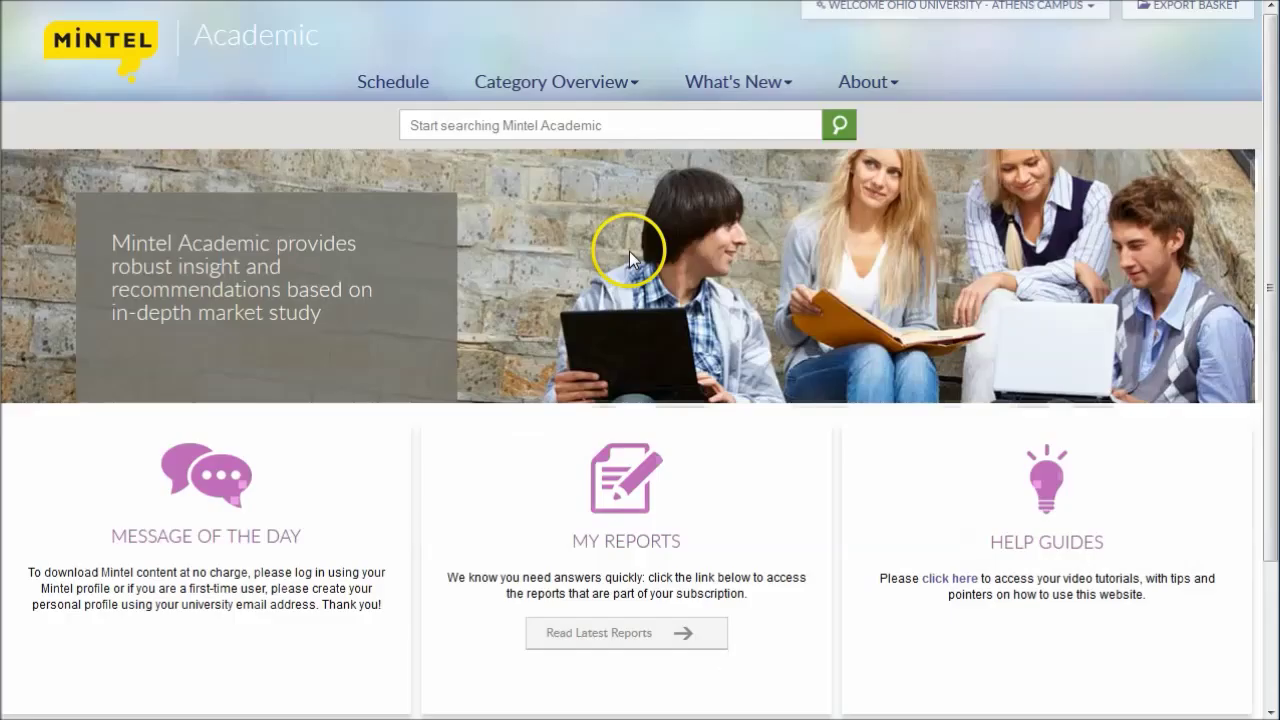
# Step: Search 'groc' for the Grocery Retailing US report, then open the Retail category overview
pyautogui.click(540, 128)
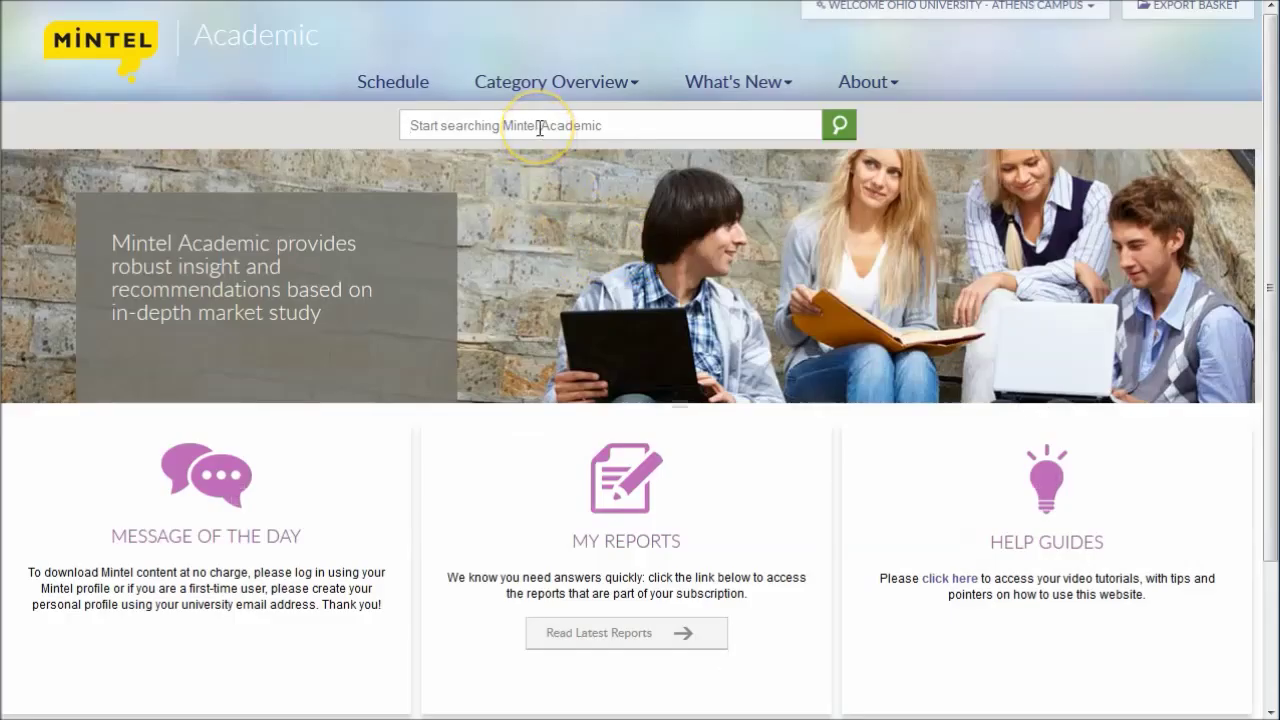
pyautogui.write('grocery')
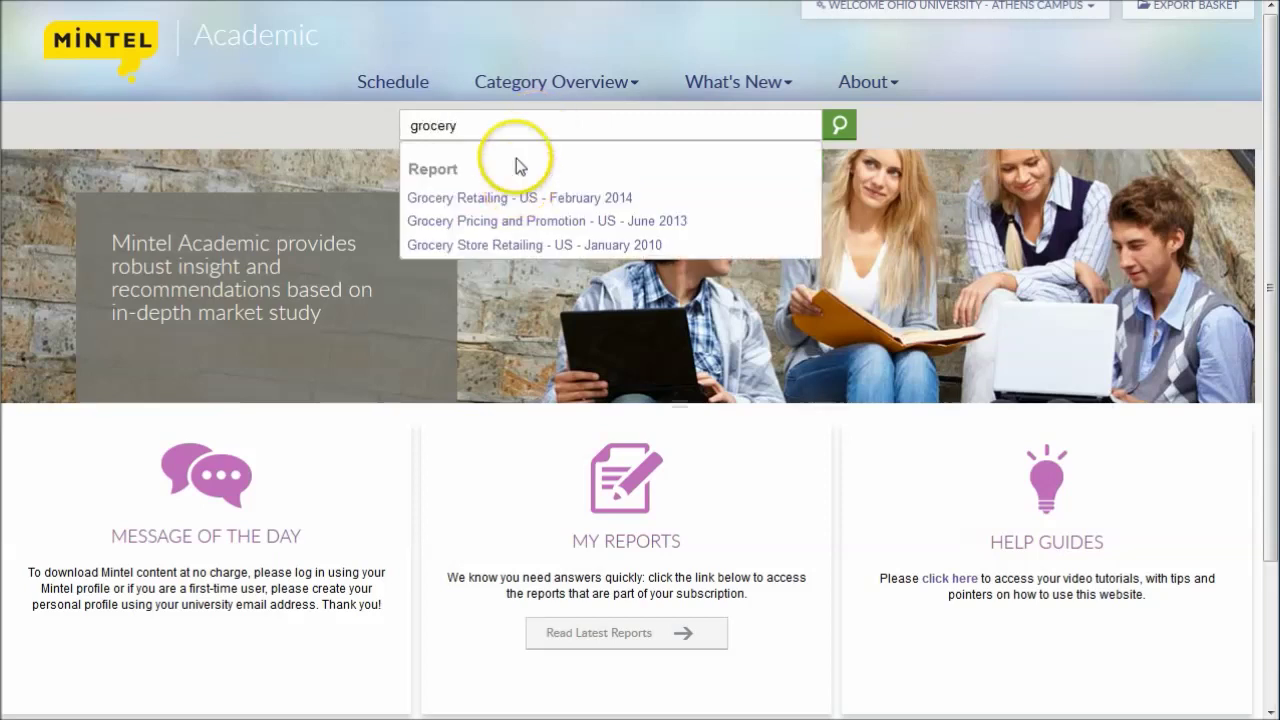
pyautogui.moveTo(486, 124); pyautogui.dragTo(365, 130)
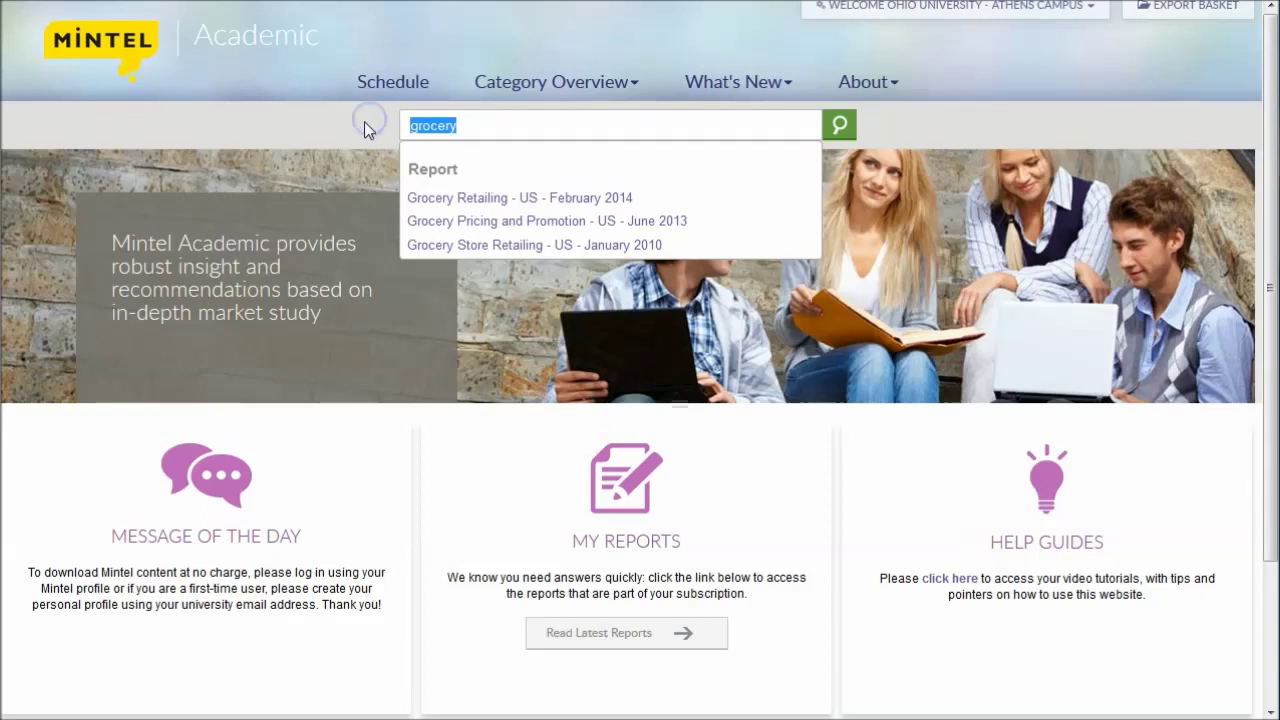
pyautogui.write('super')
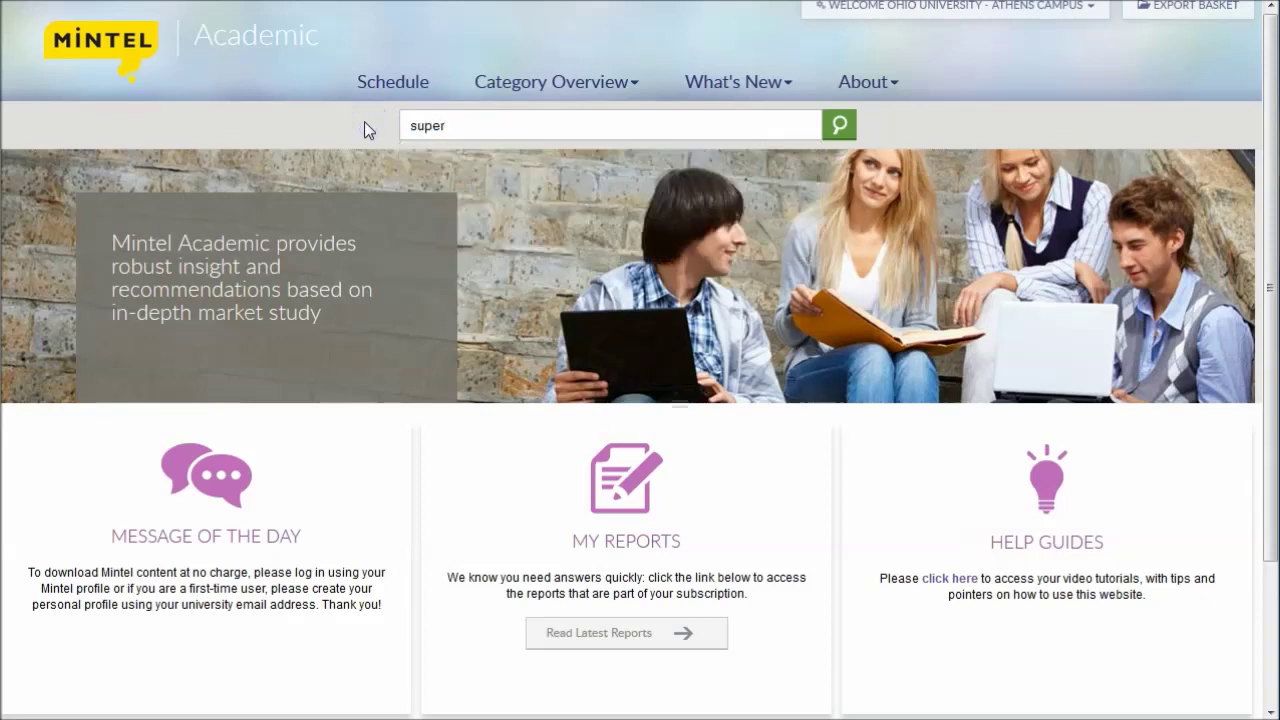
pyautogui.write('market')
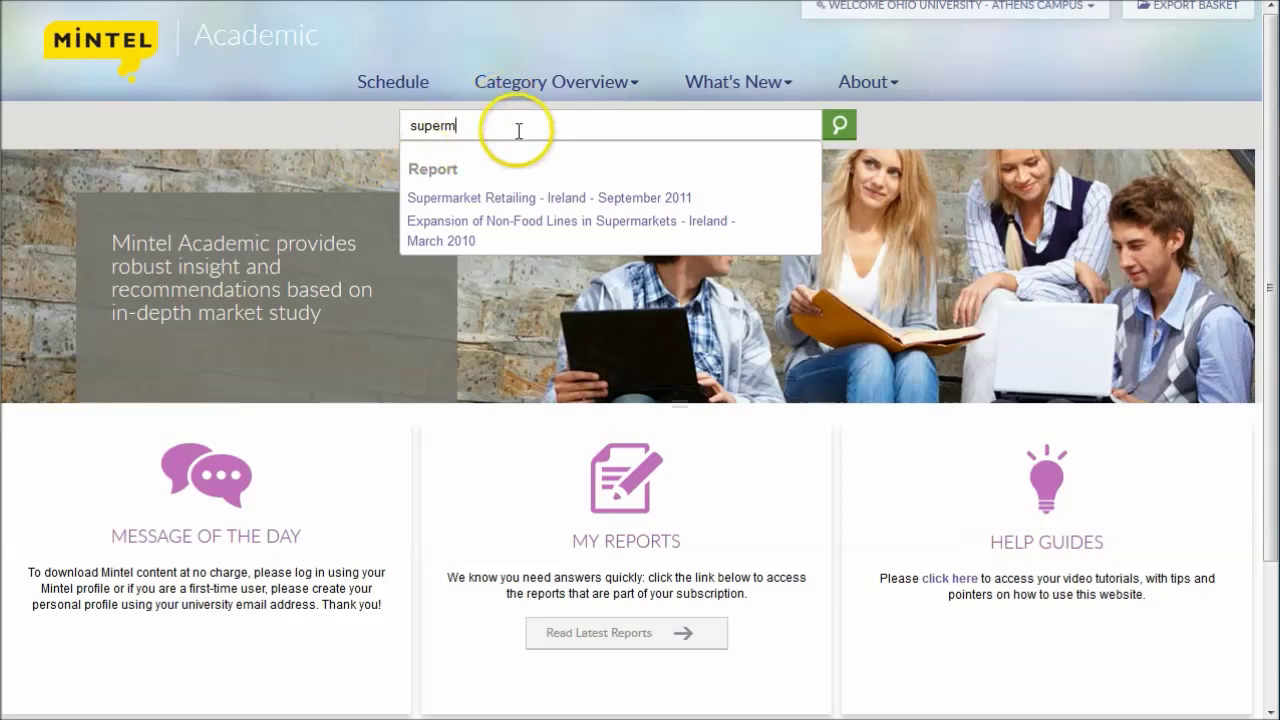
pyautogui.press('BackSpace')
pyautogui.press('BackSpace')
pyautogui.press('BackSpace')
pyautogui.press('BackSpace')
pyautogui.press('BackSpace')
pyautogui.write('grocery')
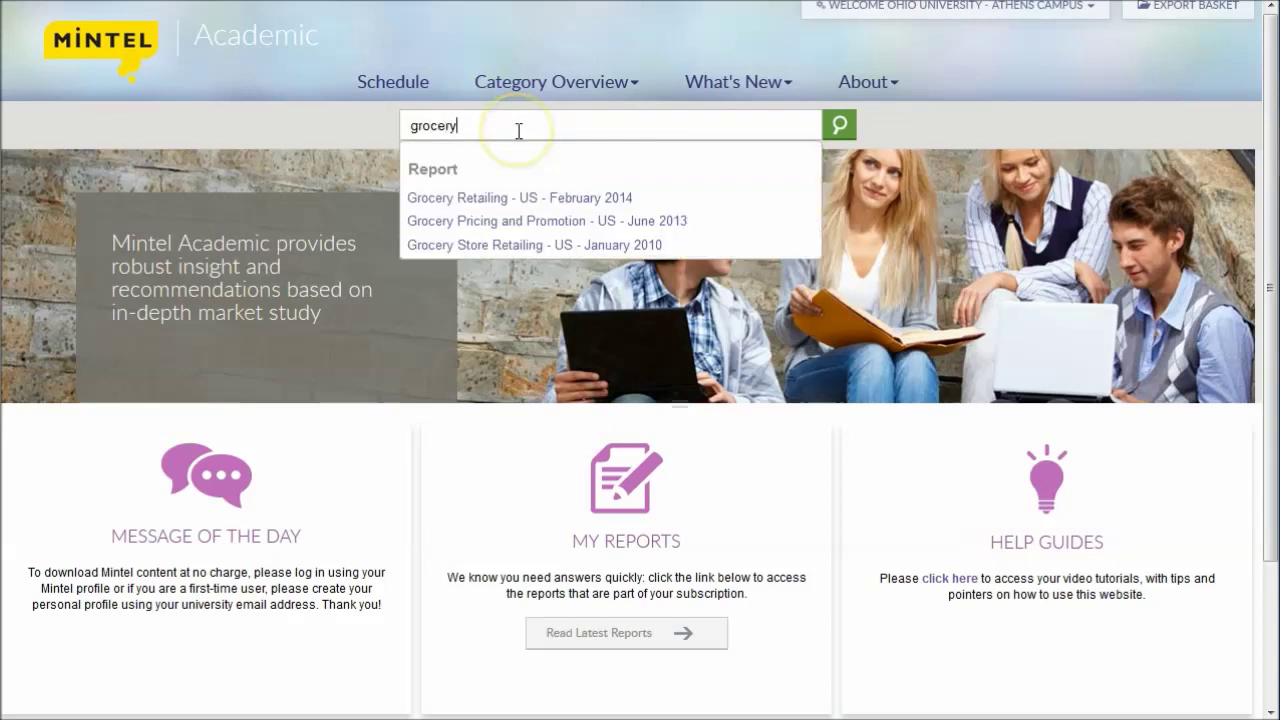
pyautogui.click(570, 199)
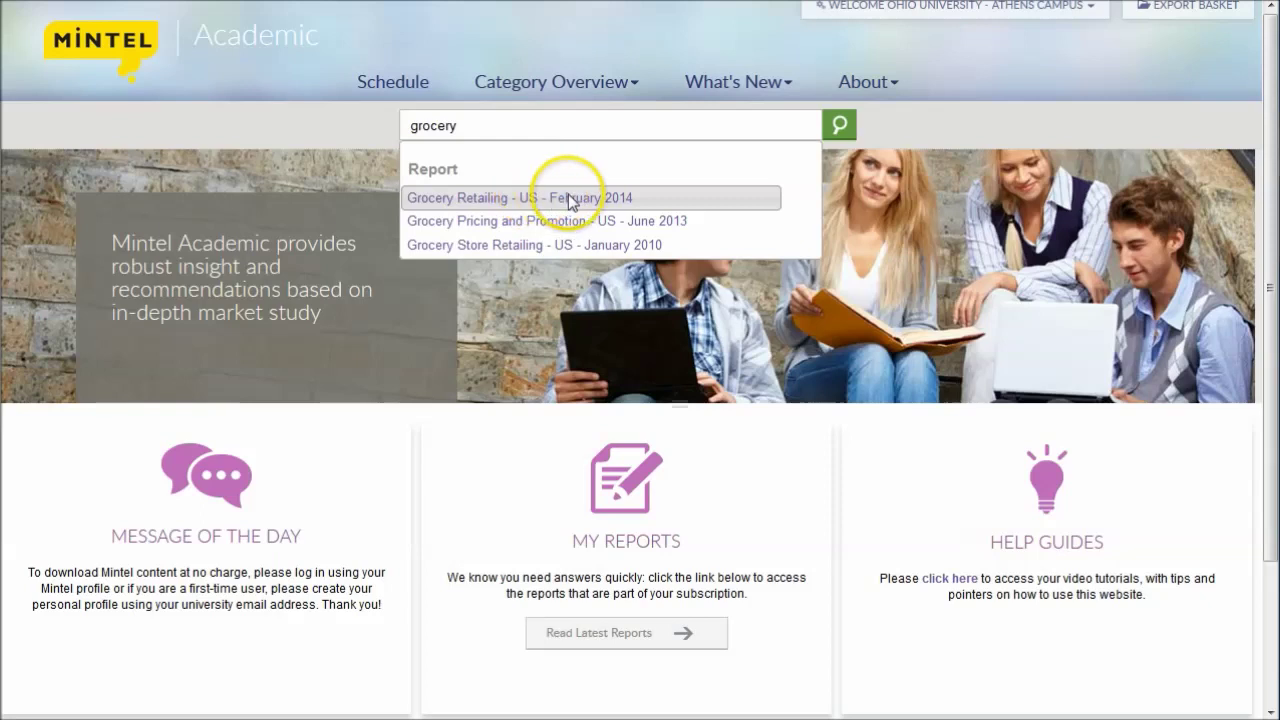
pyautogui.click(630, 86)
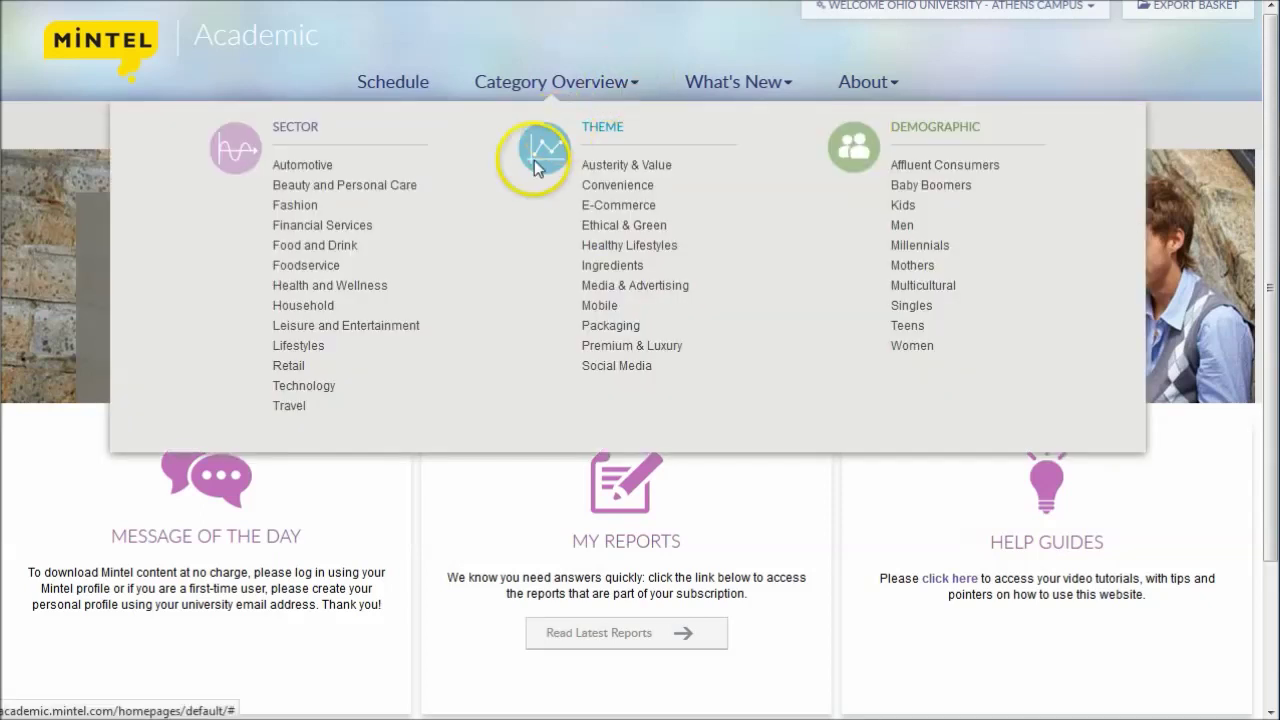
pyautogui.click(285, 368)
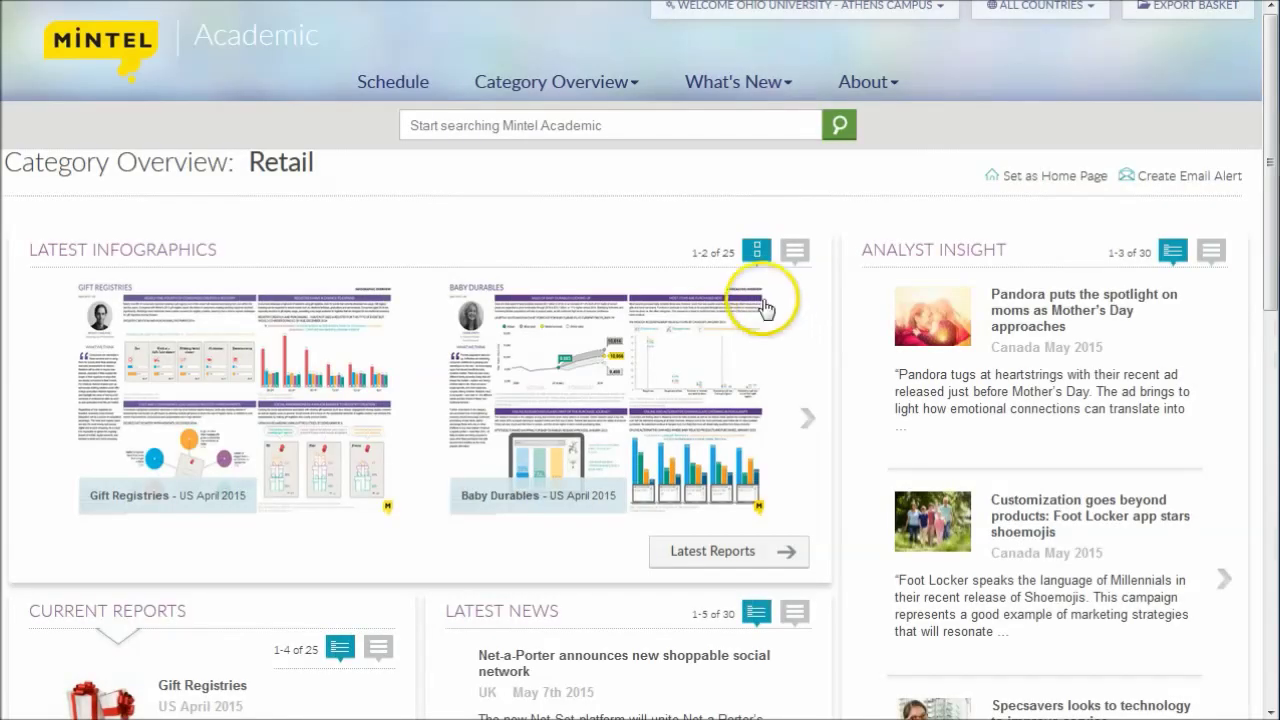
pyautogui.scroll(-2, 772, 323)
pyautogui.scroll(-1, 777, 332)
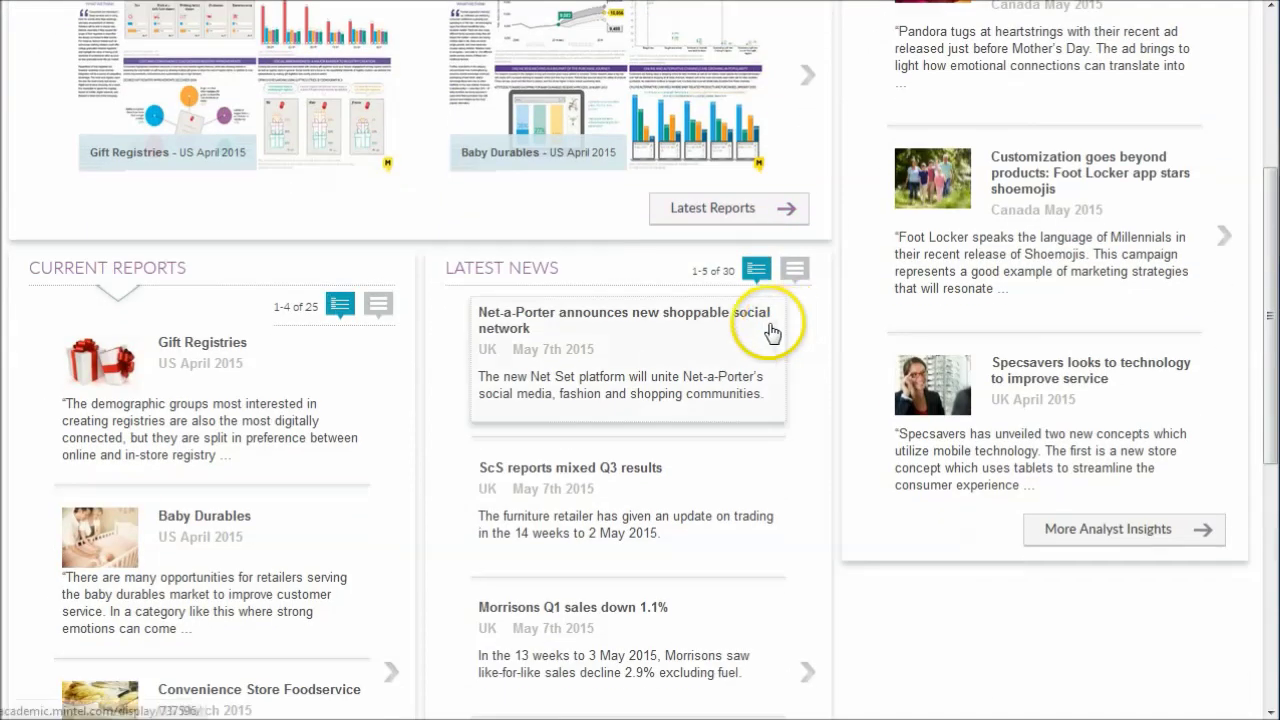
pyautogui.scroll(-2, 471, 409)
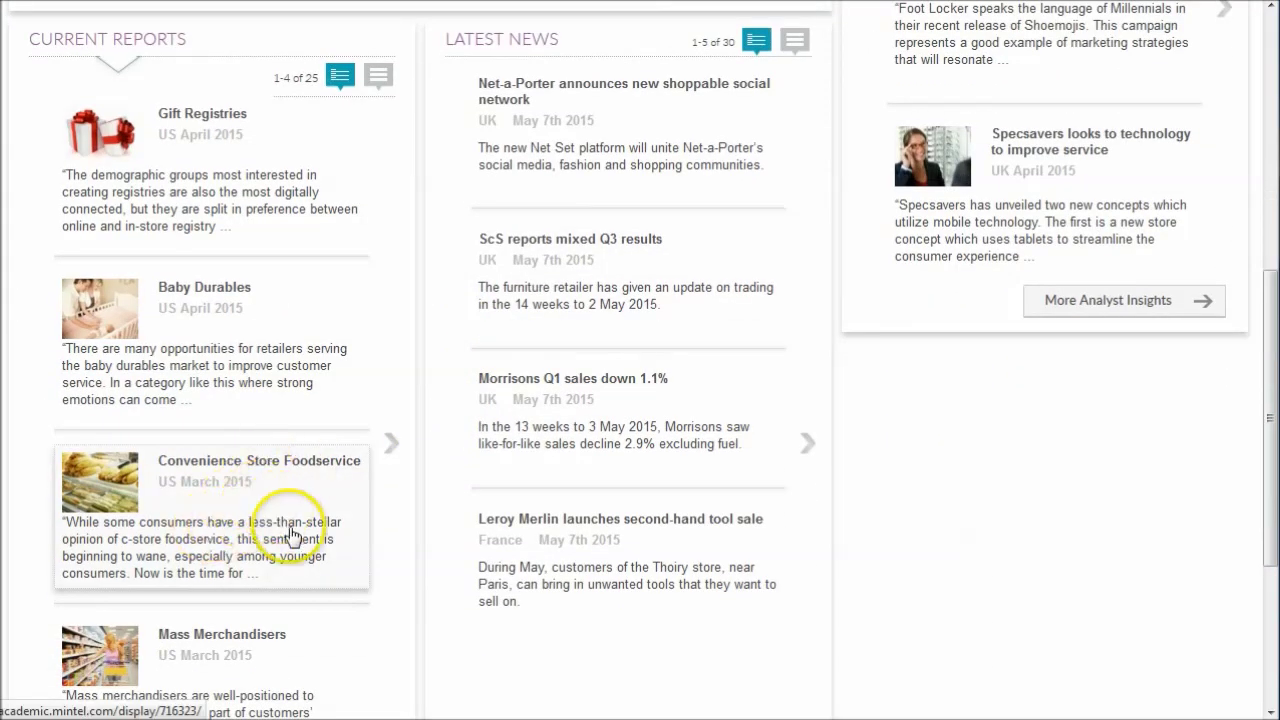
pyautogui.click(302, 486)
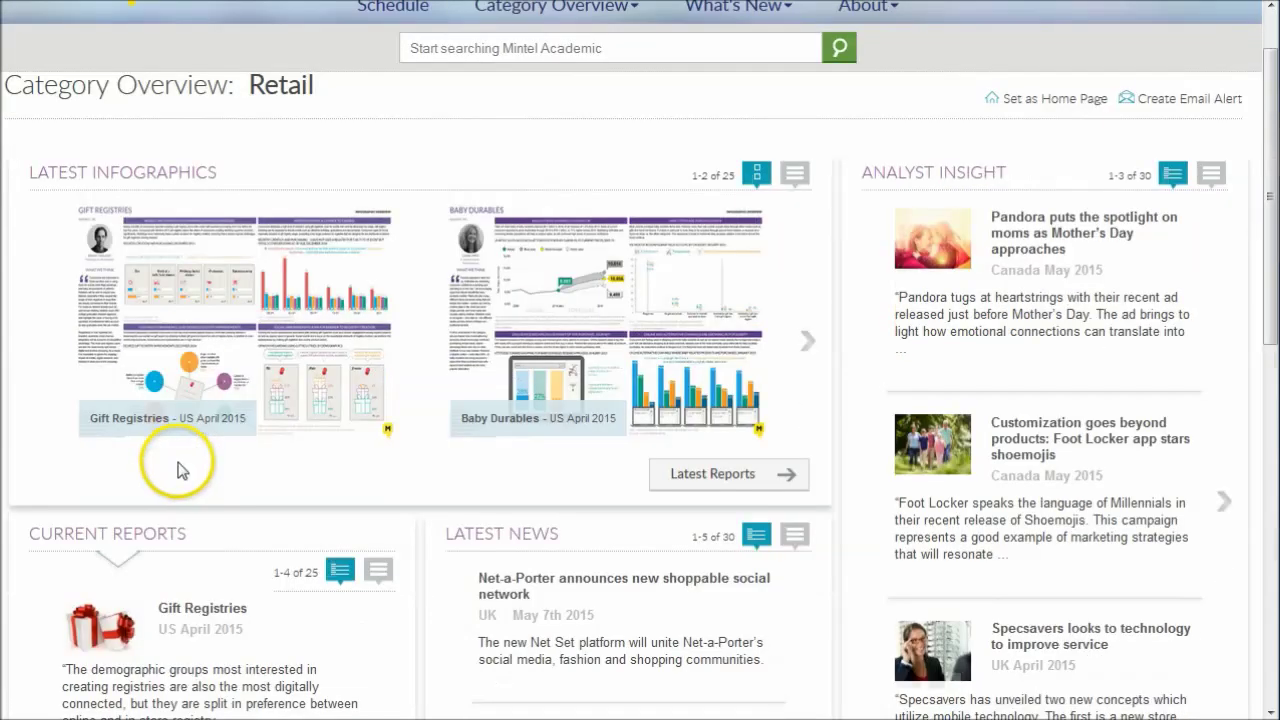
pyautogui.scroll(-7, 180, 470)
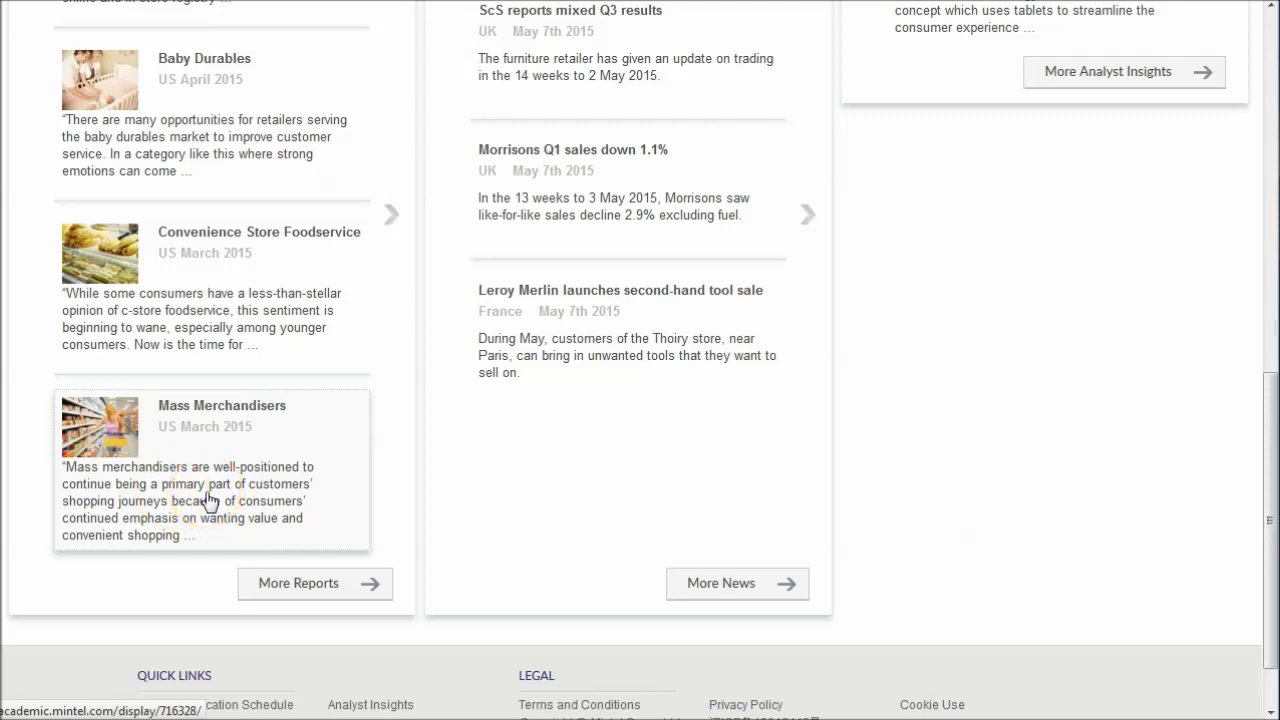
pyautogui.scroll(3, 210, 505)
pyautogui.scroll(4, 213, 513)
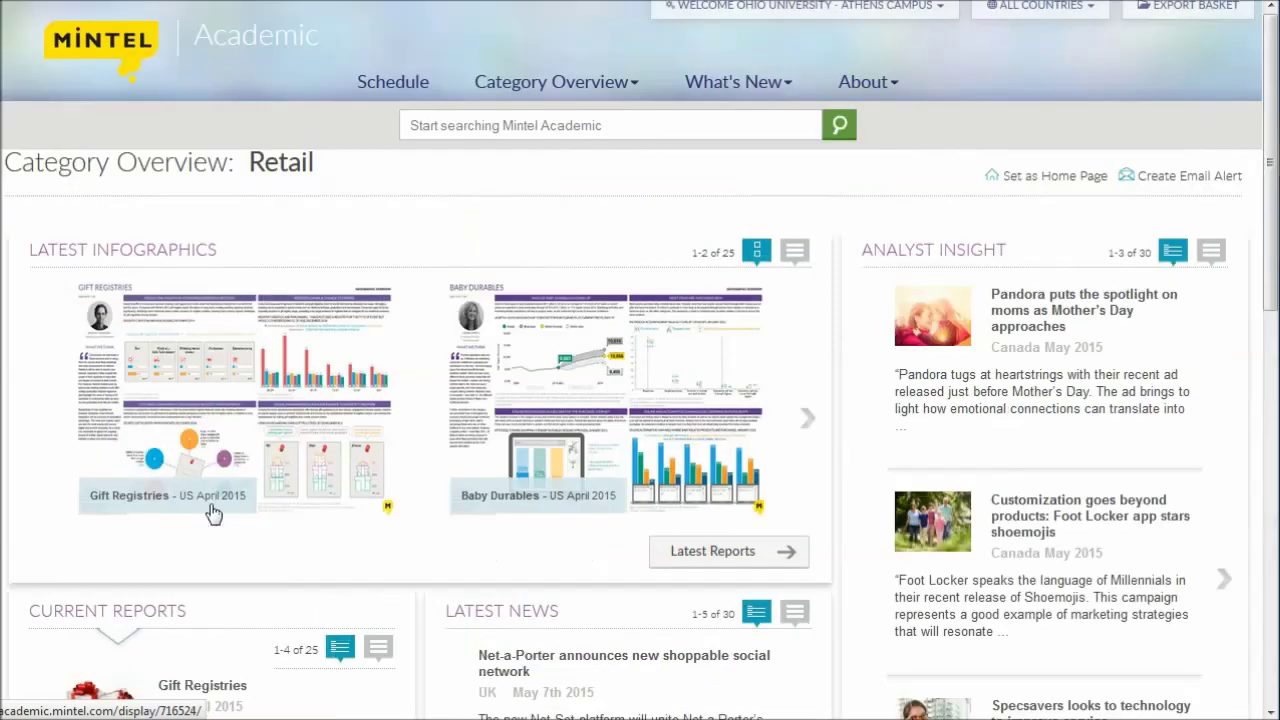
pyautogui.click(241, 465)
# Step: Search Mintel Academic for 'grocery' and review the 2,349 results headed by Grocery Retailing
pyautogui.click(468, 125)
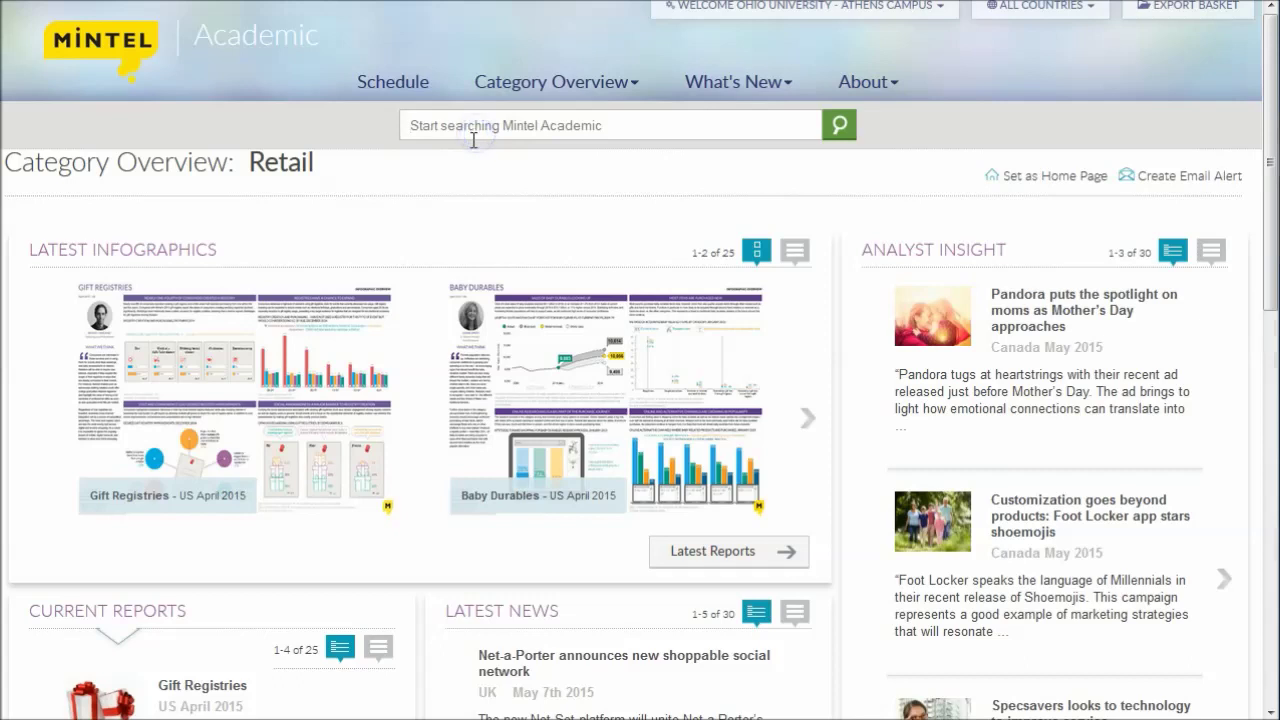
pyautogui.write('grocery')
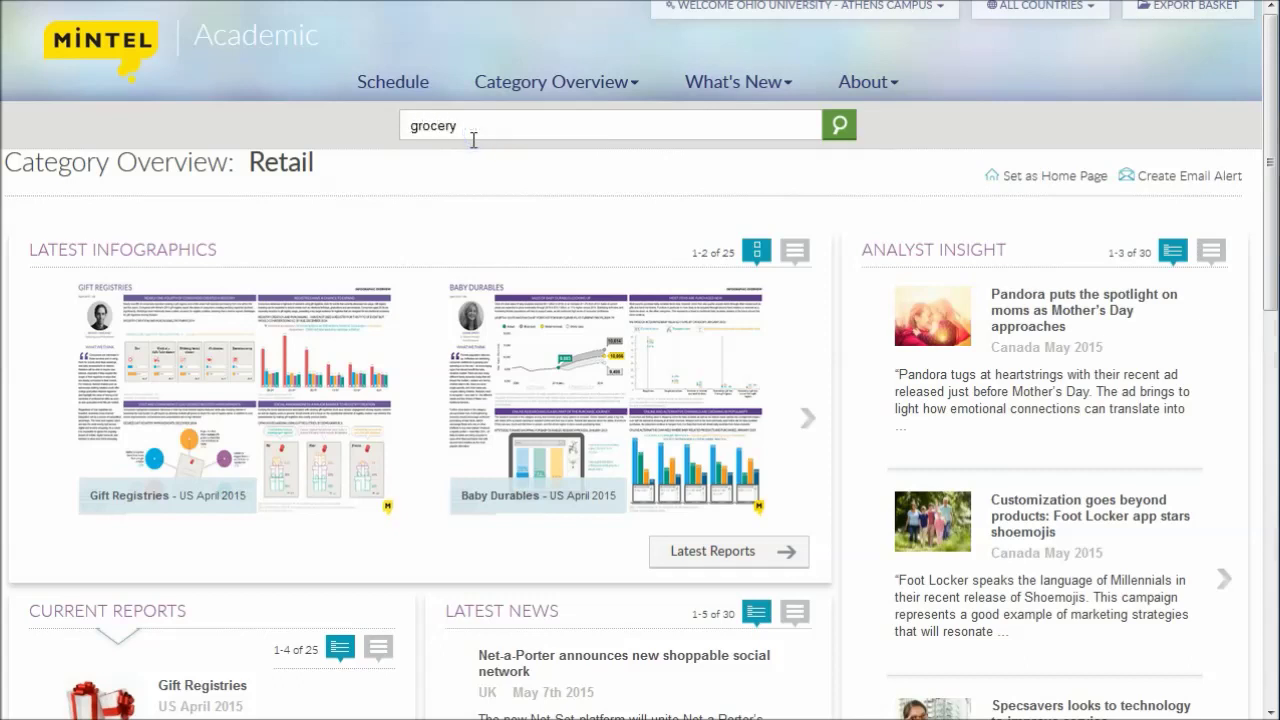
pyautogui.click(840, 123)
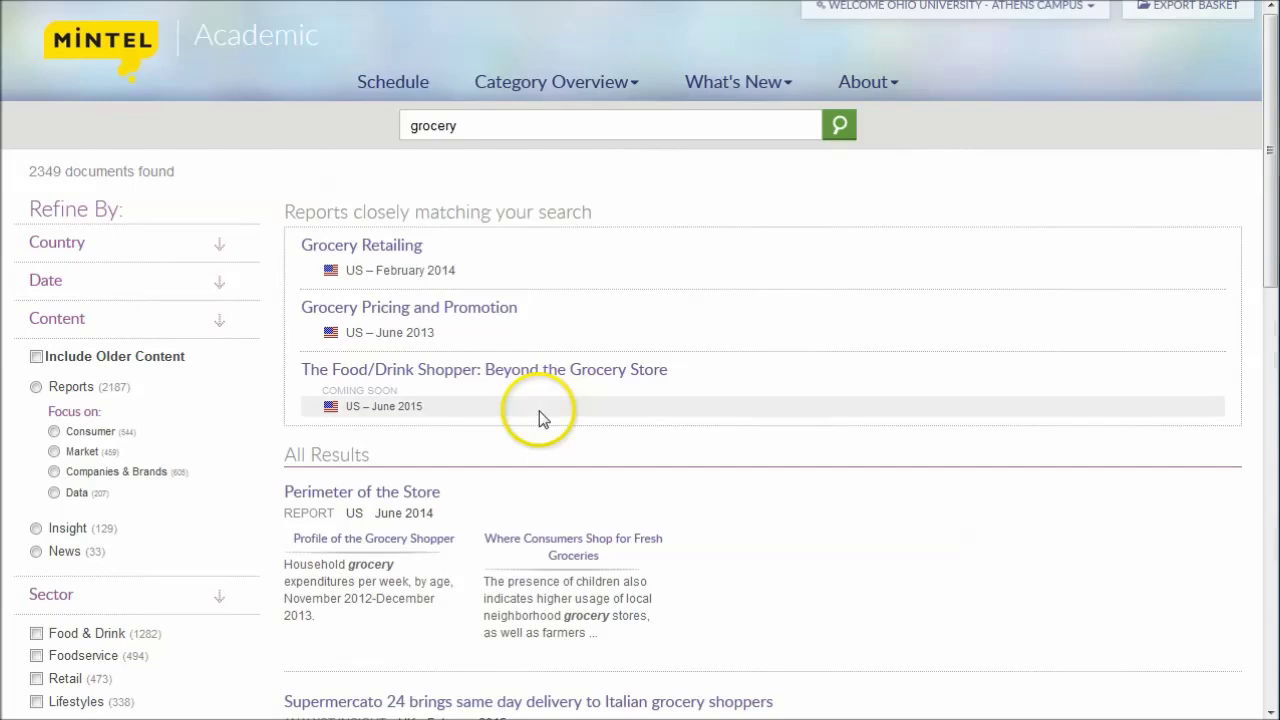
pyautogui.scroll(-3, 538, 414)
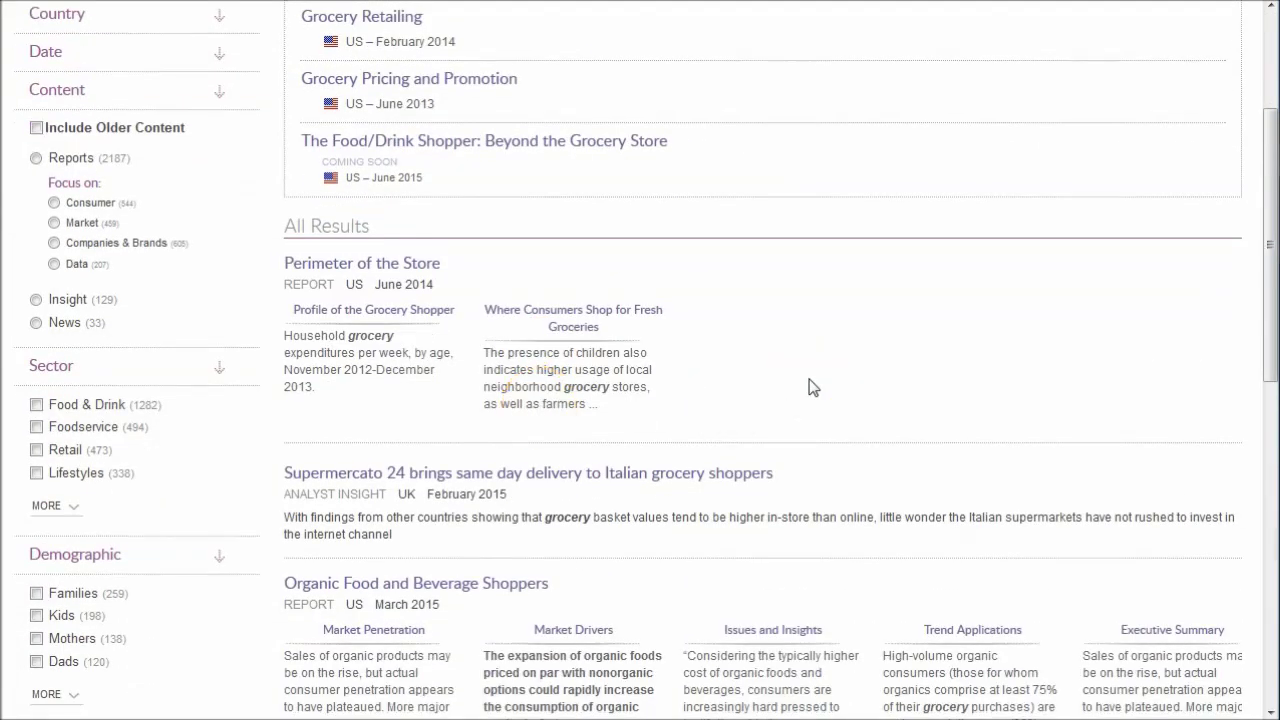
pyautogui.scroll(3, 812, 387)
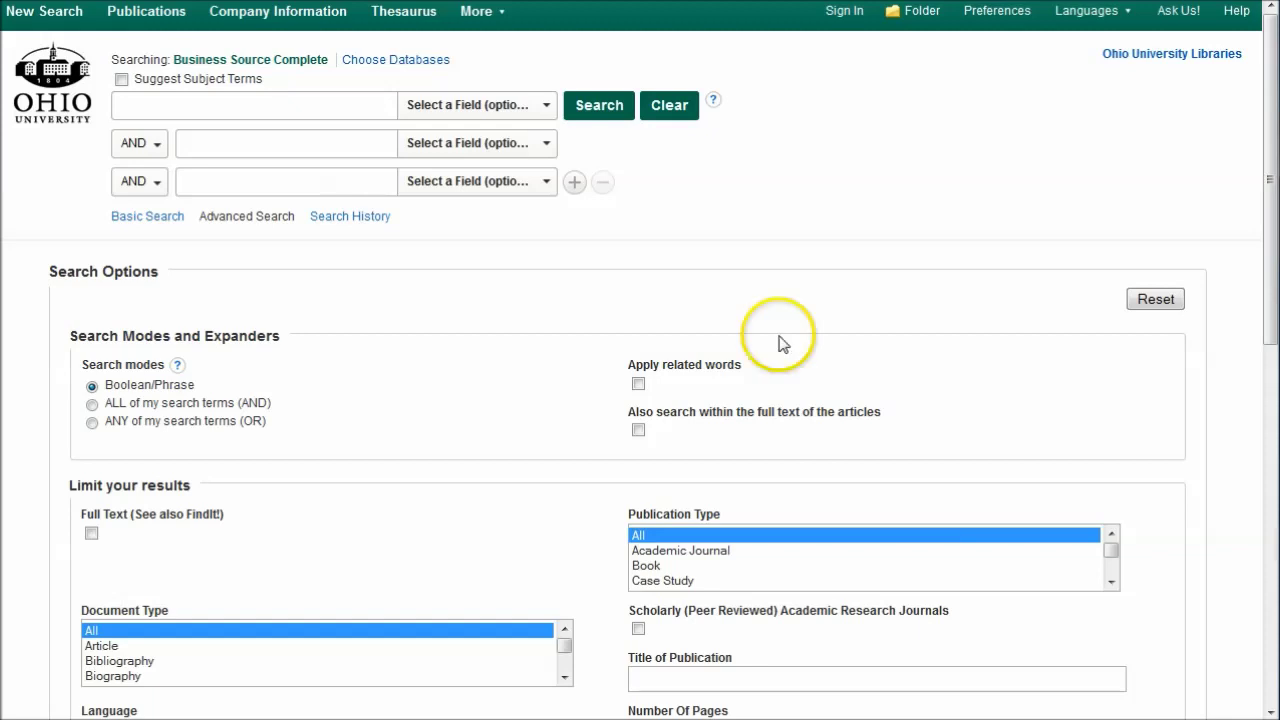
# Step: Search Business Source Complete for the suggested term 'grocery stores or supermarkets', returning 59,835 results
pyautogui.click(240, 110)
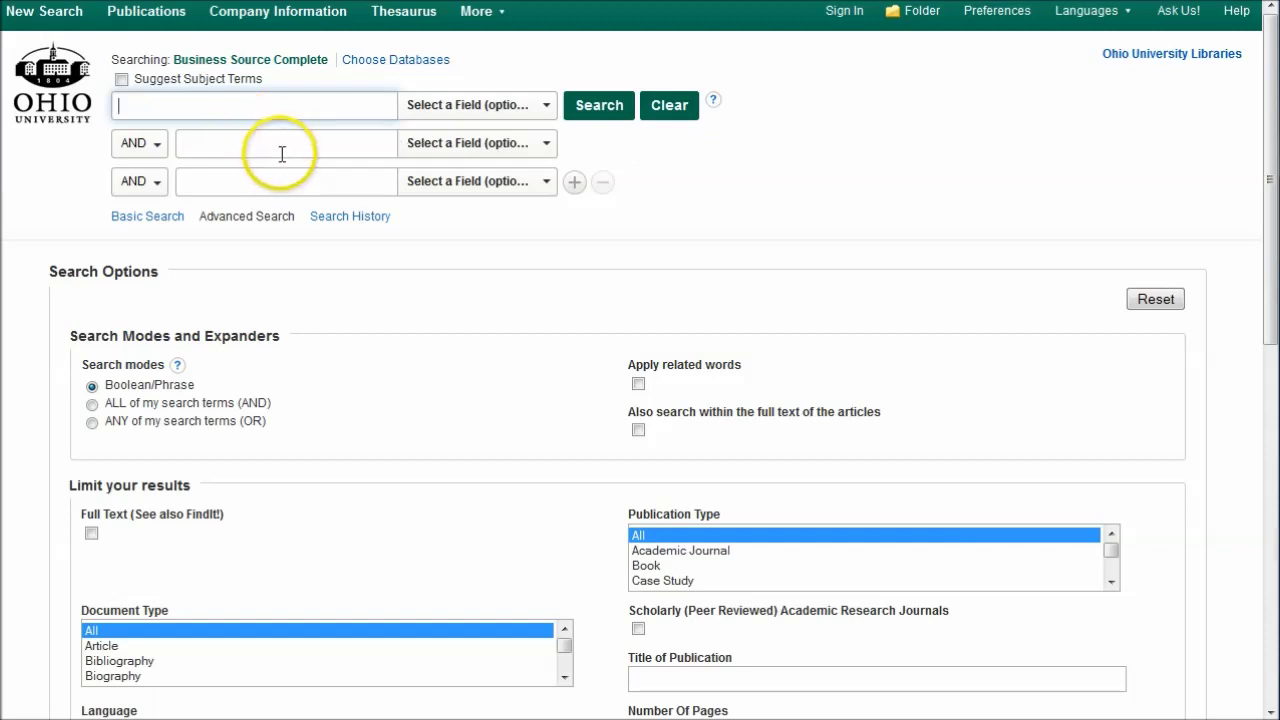
pyautogui.write('groc')
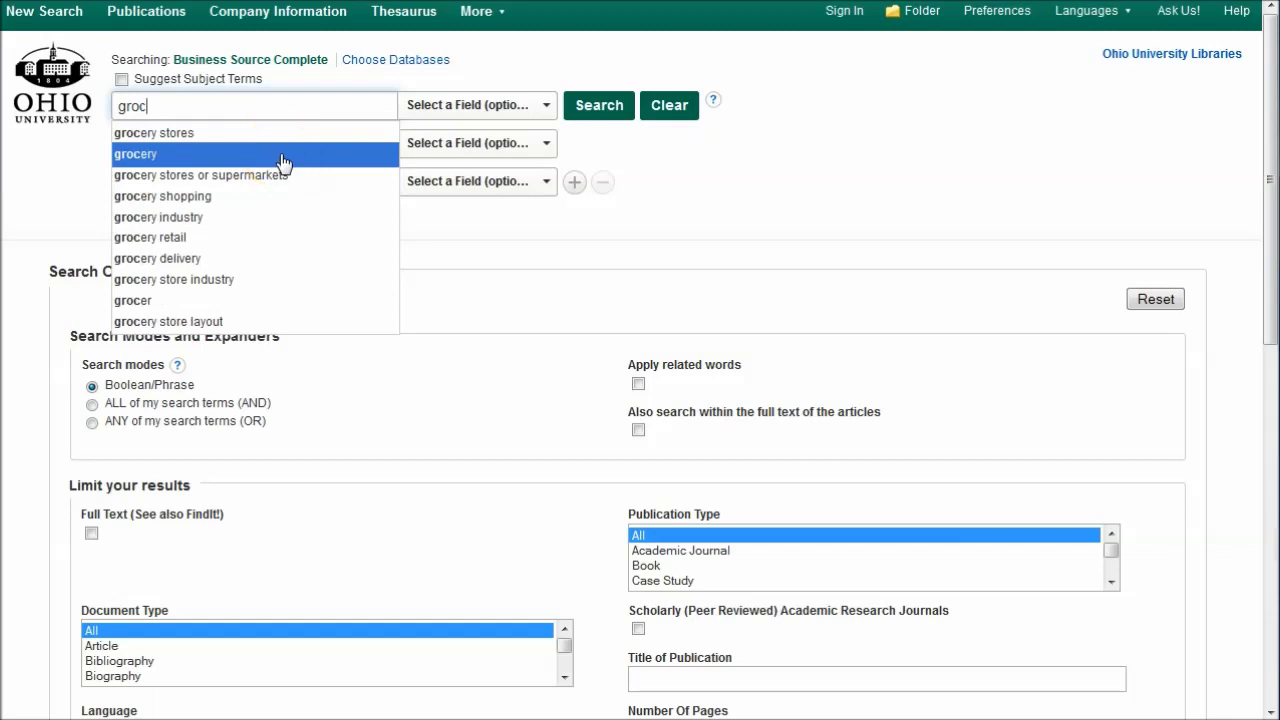
pyautogui.click(220, 180)
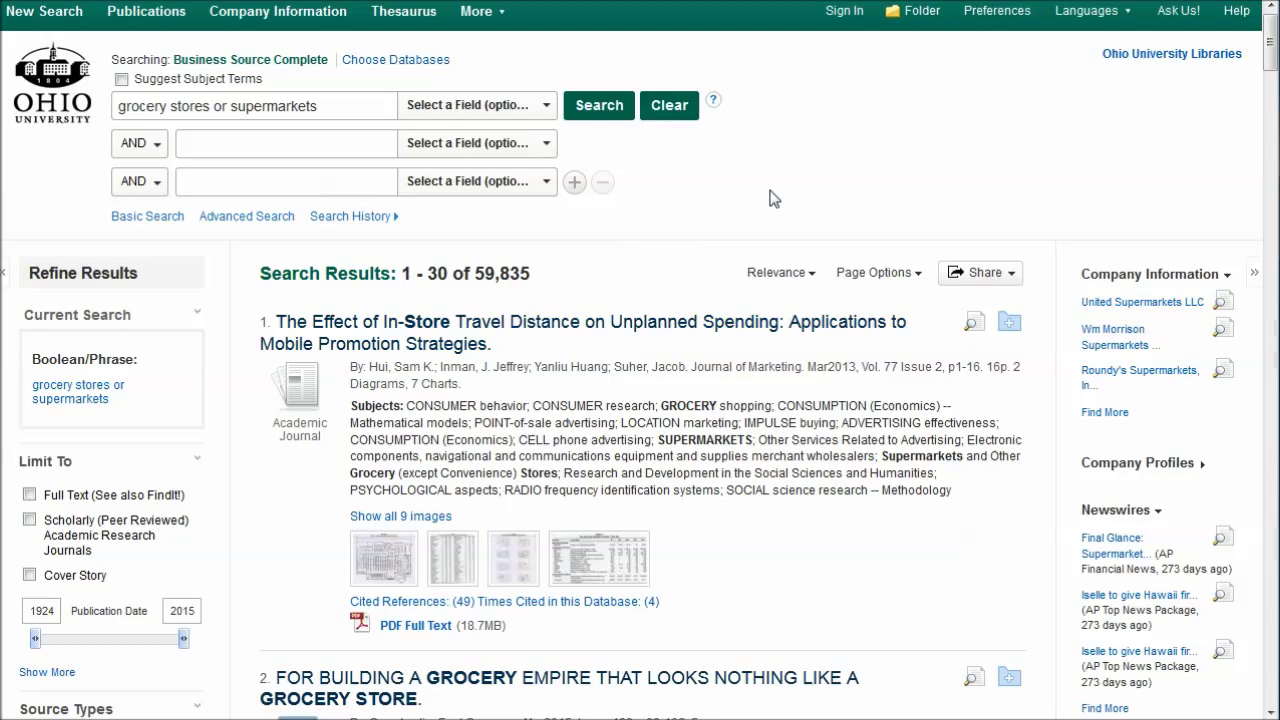
pyautogui.scroll(-1, 760, 229)
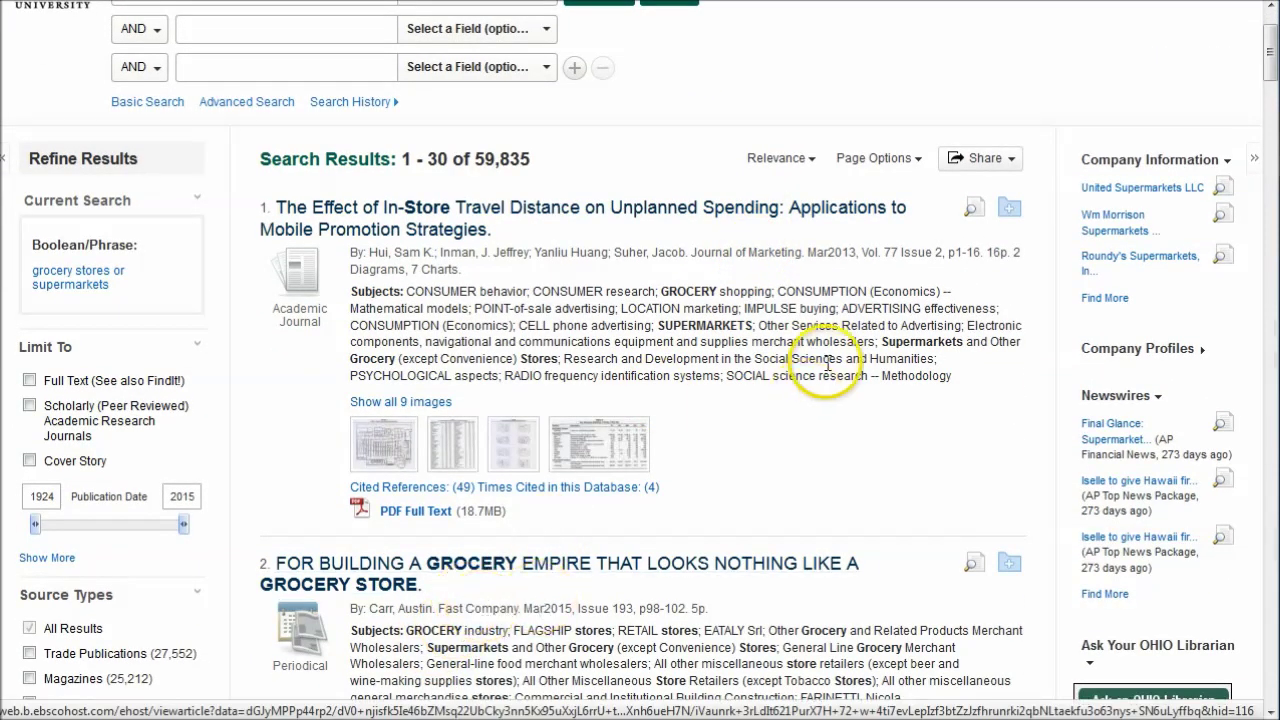
pyautogui.scroll(1, 805, 380)
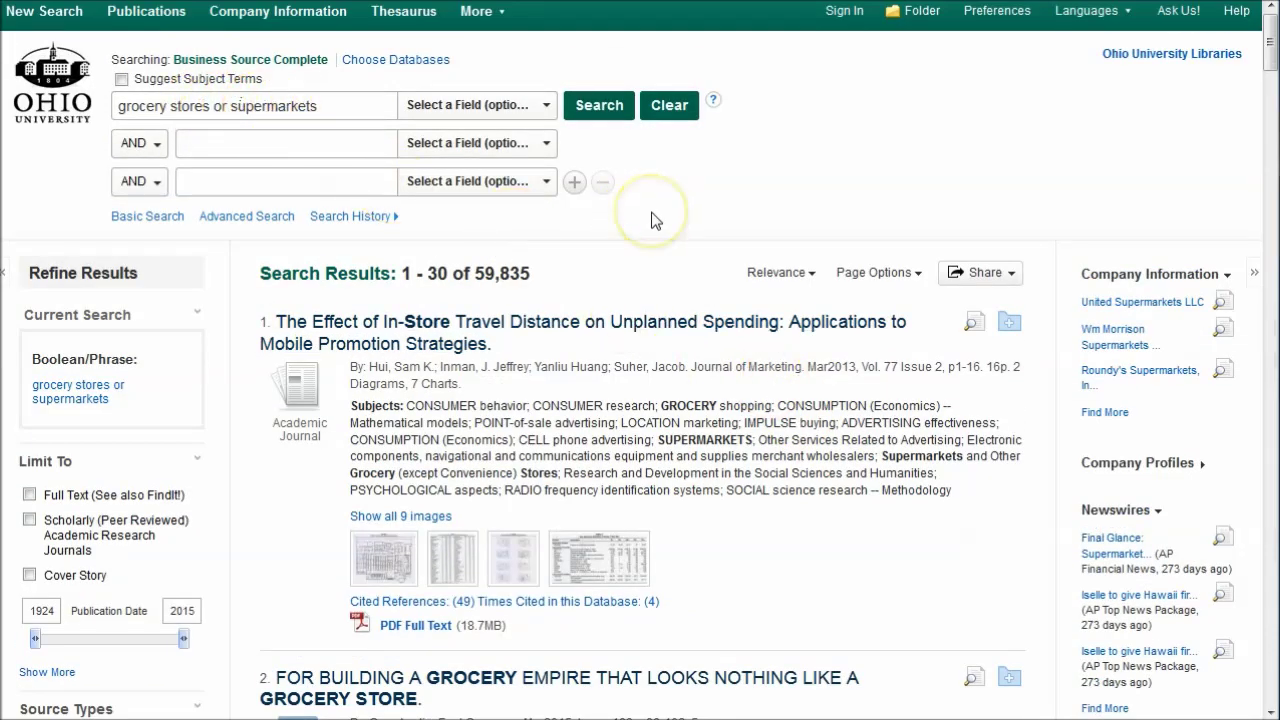
pyautogui.scroll(-1, 652, 220)
pyautogui.scroll(-3, 652, 220)
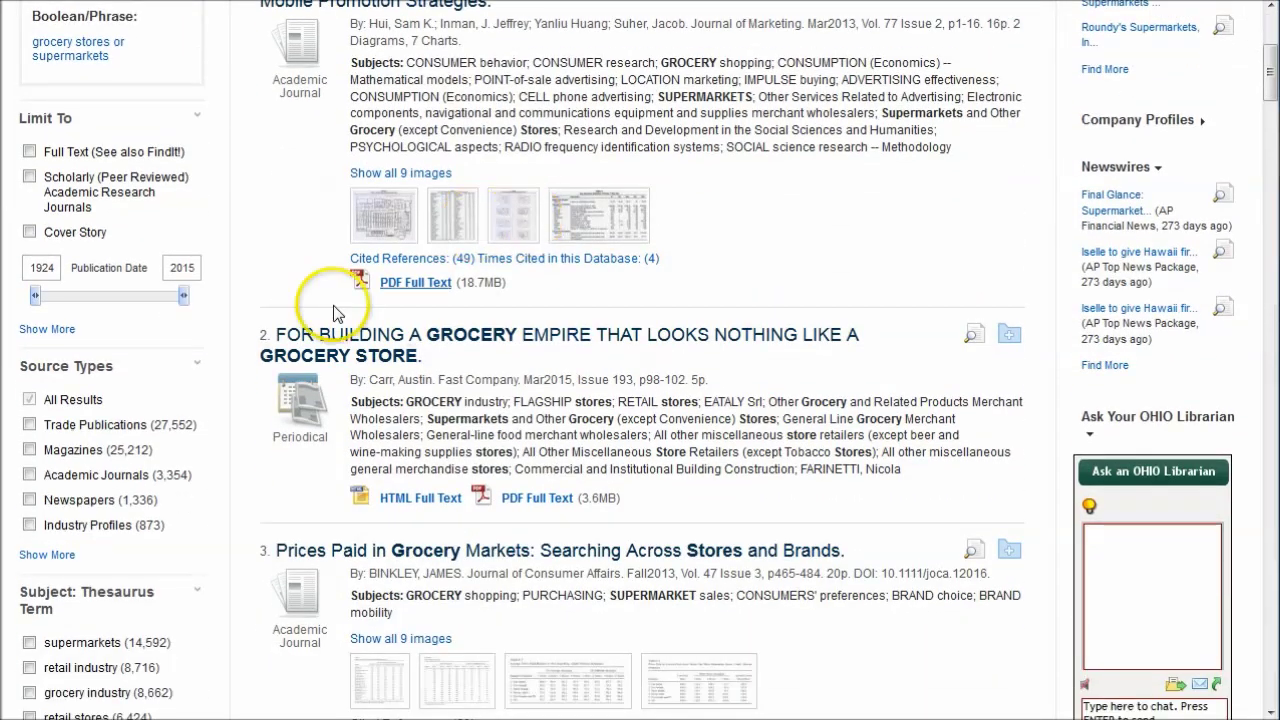
# Step: Limit the source type to Trade Publications, cutting results to 27,552 led by 'Gourmet Meets Grocery'
pyautogui.click(29, 426)
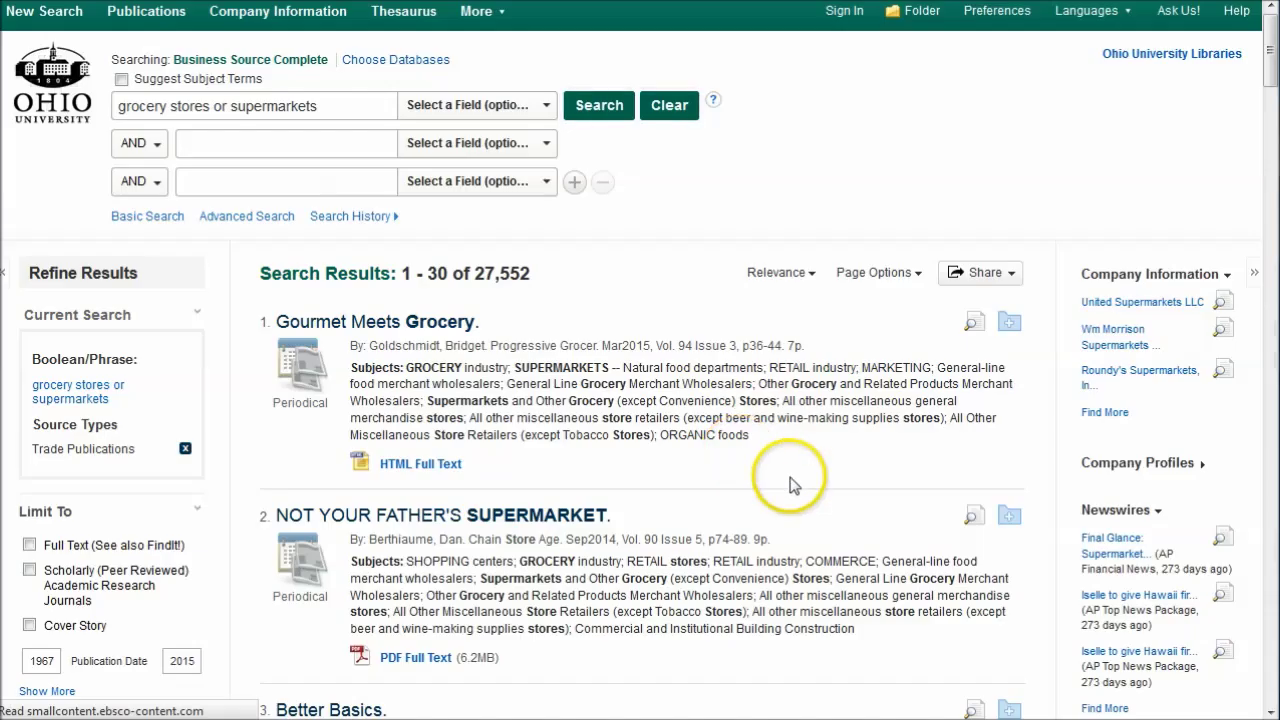
pyautogui.scroll(-2, 820, 394)
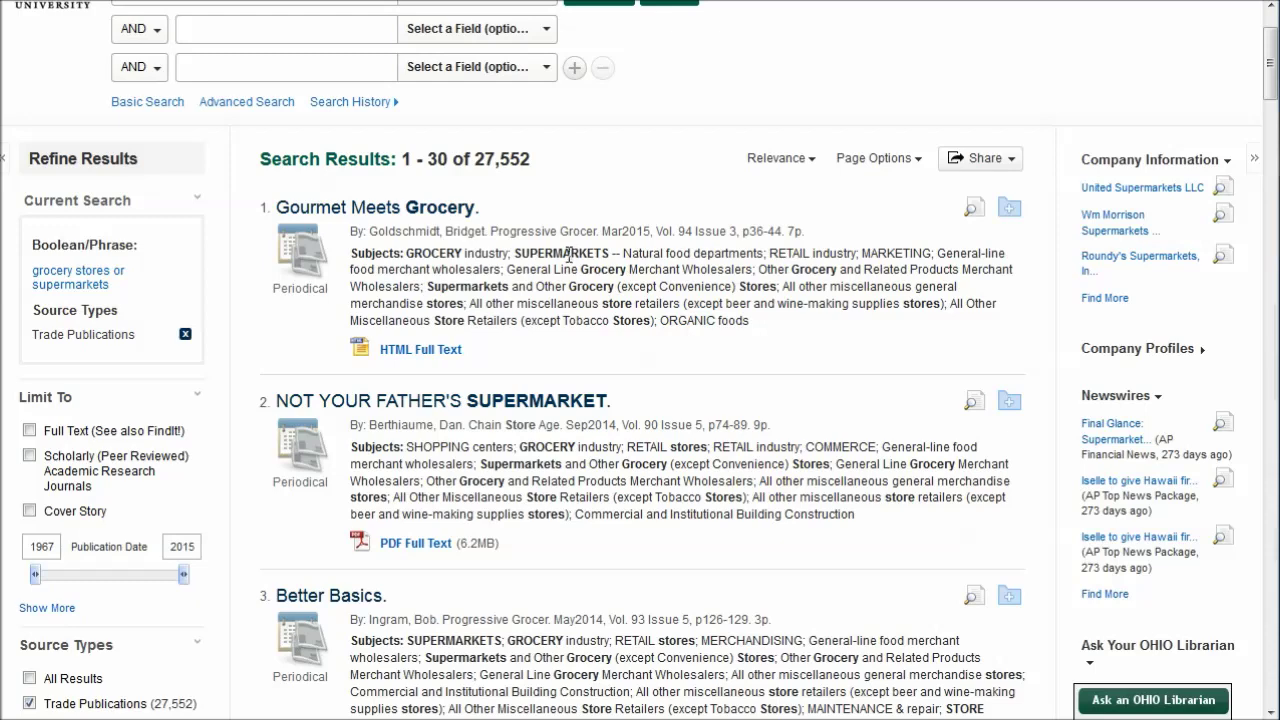
pyautogui.scroll(2, 571, 262)
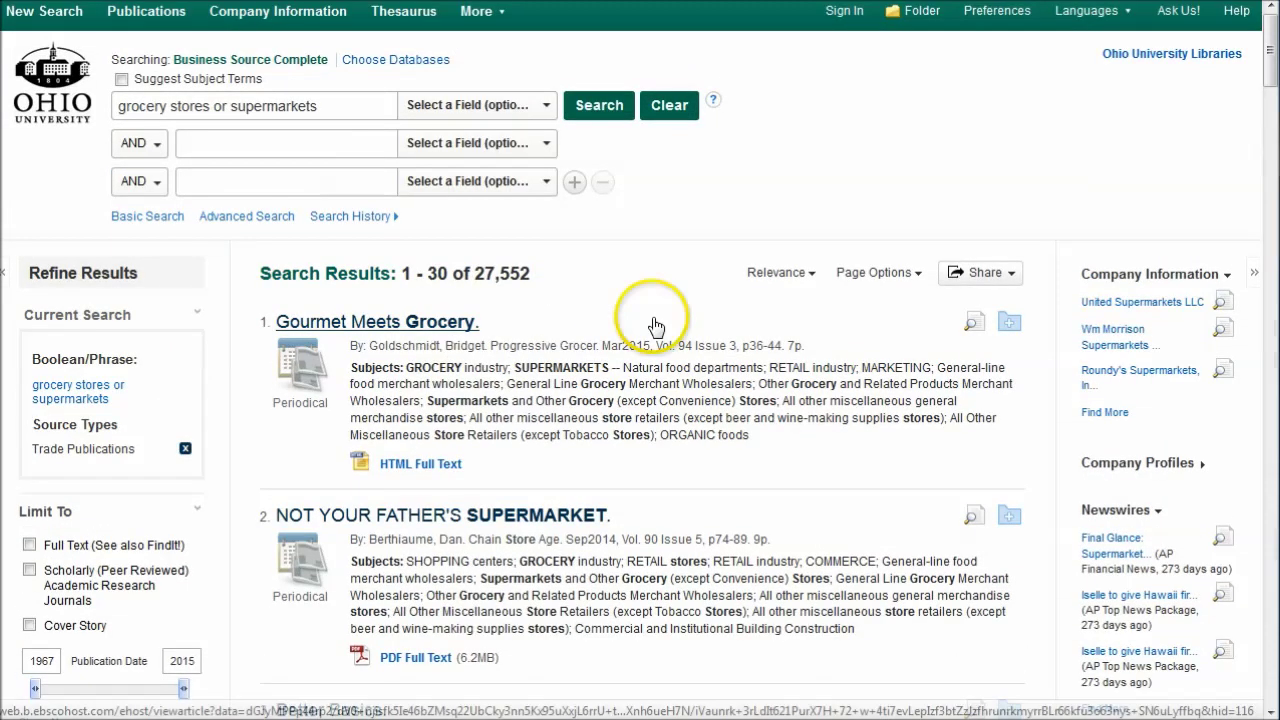
pyautogui.scroll(-2, 180, 488)
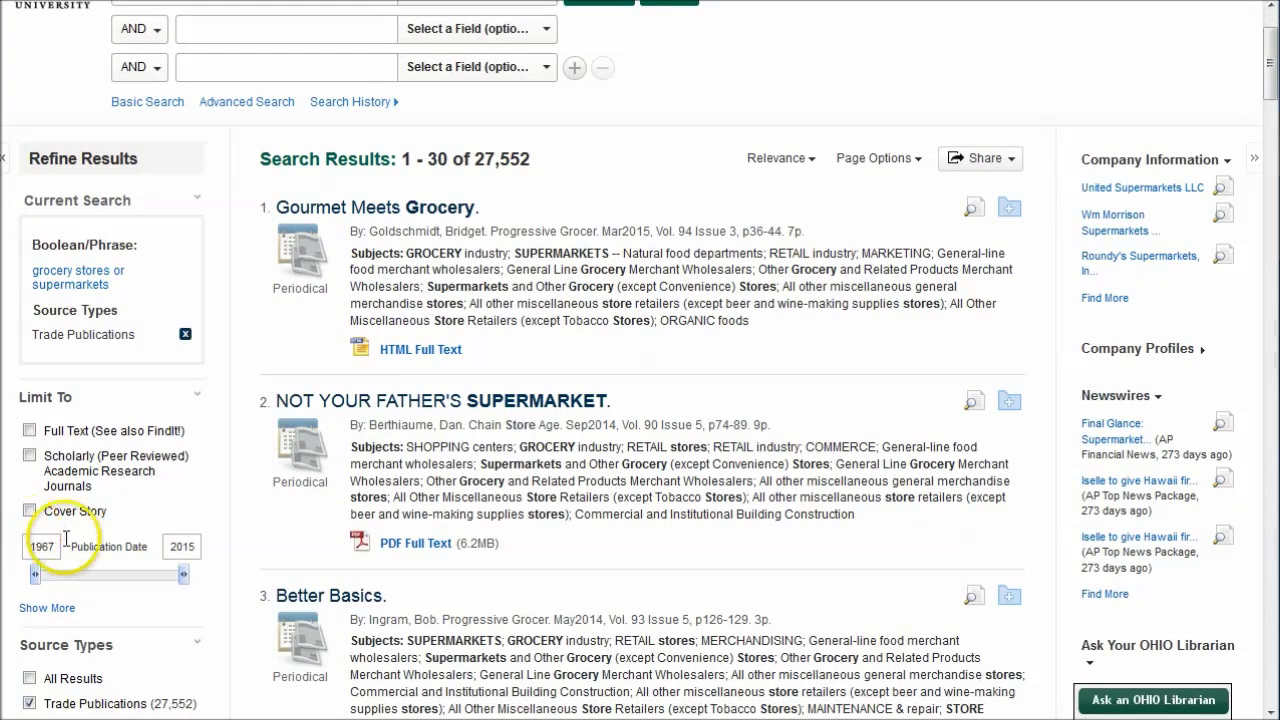
# Step: Change the publication date start year from 1967 to 2013, narrowing results to 2,670
pyautogui.doubleClick(41, 546)
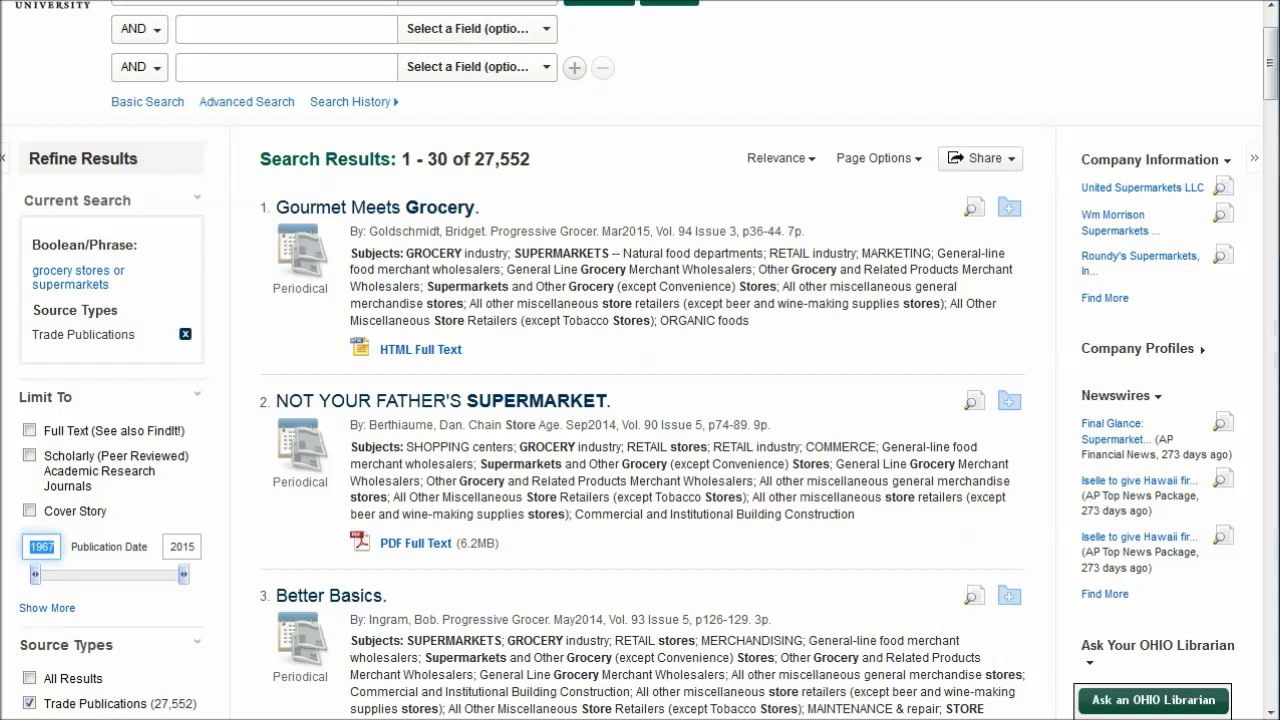
pyautogui.write('2013')
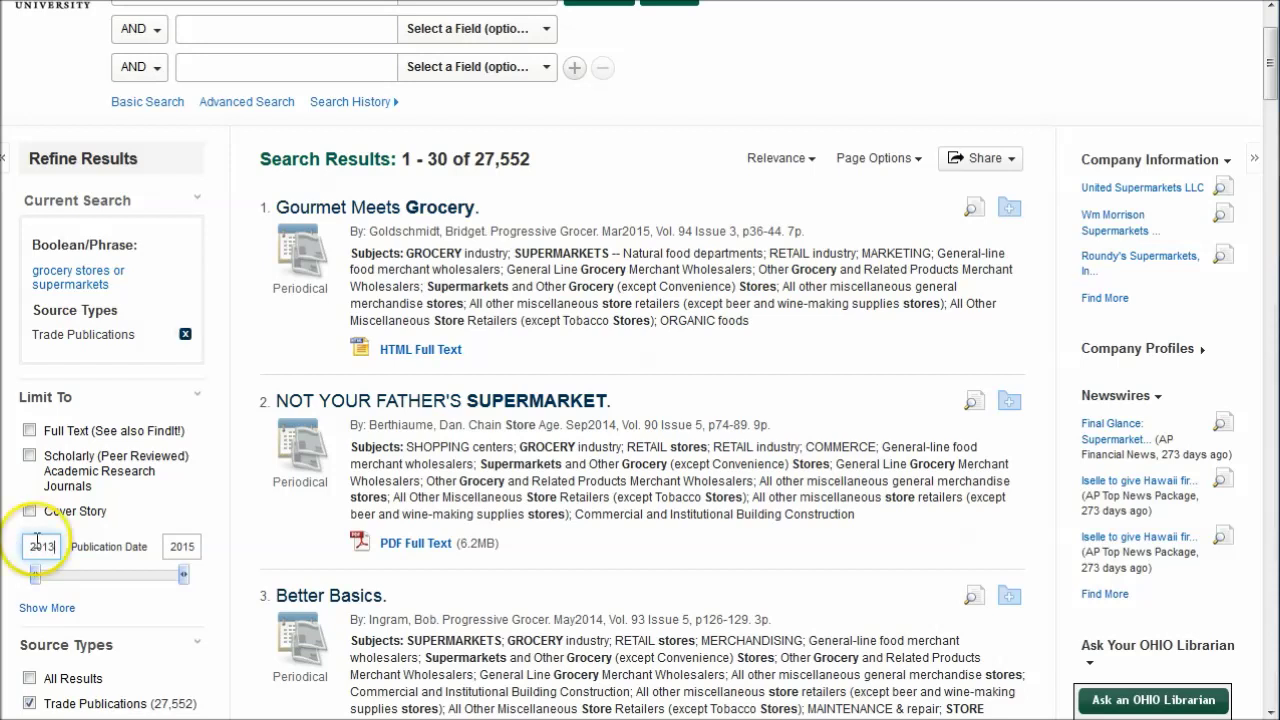
pyautogui.click(175, 506)
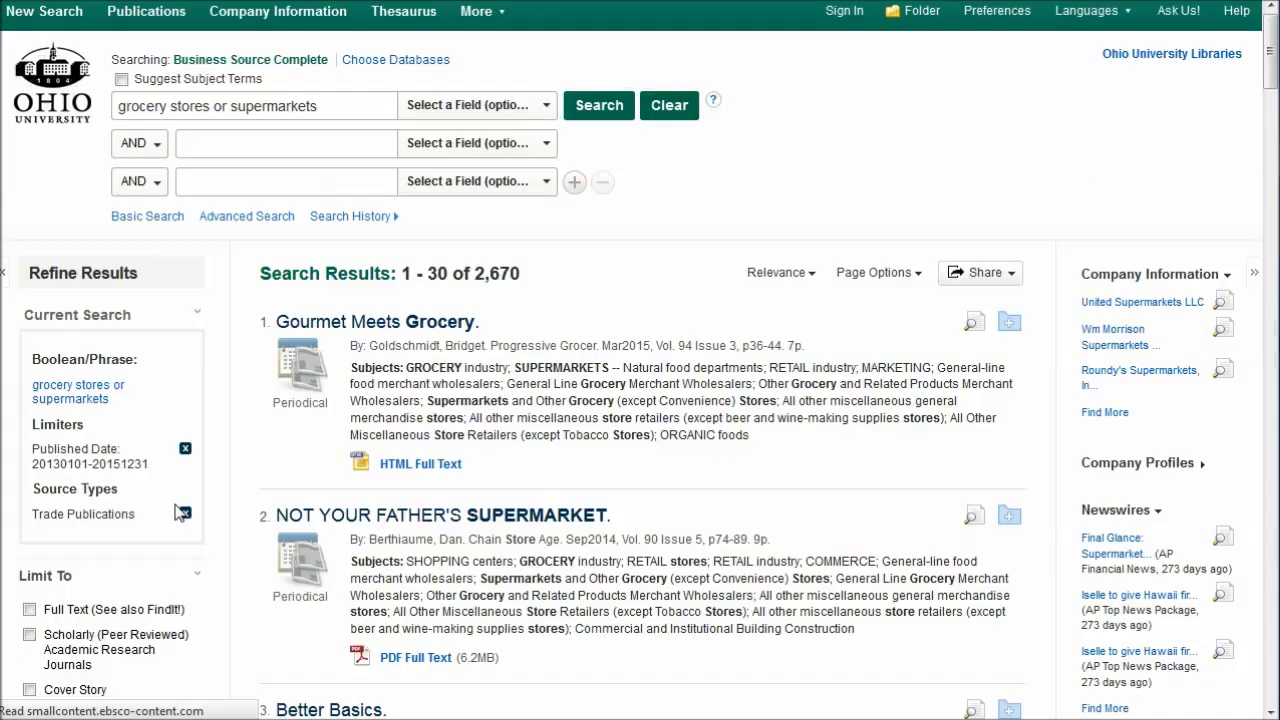
pyautogui.click(200, 510)
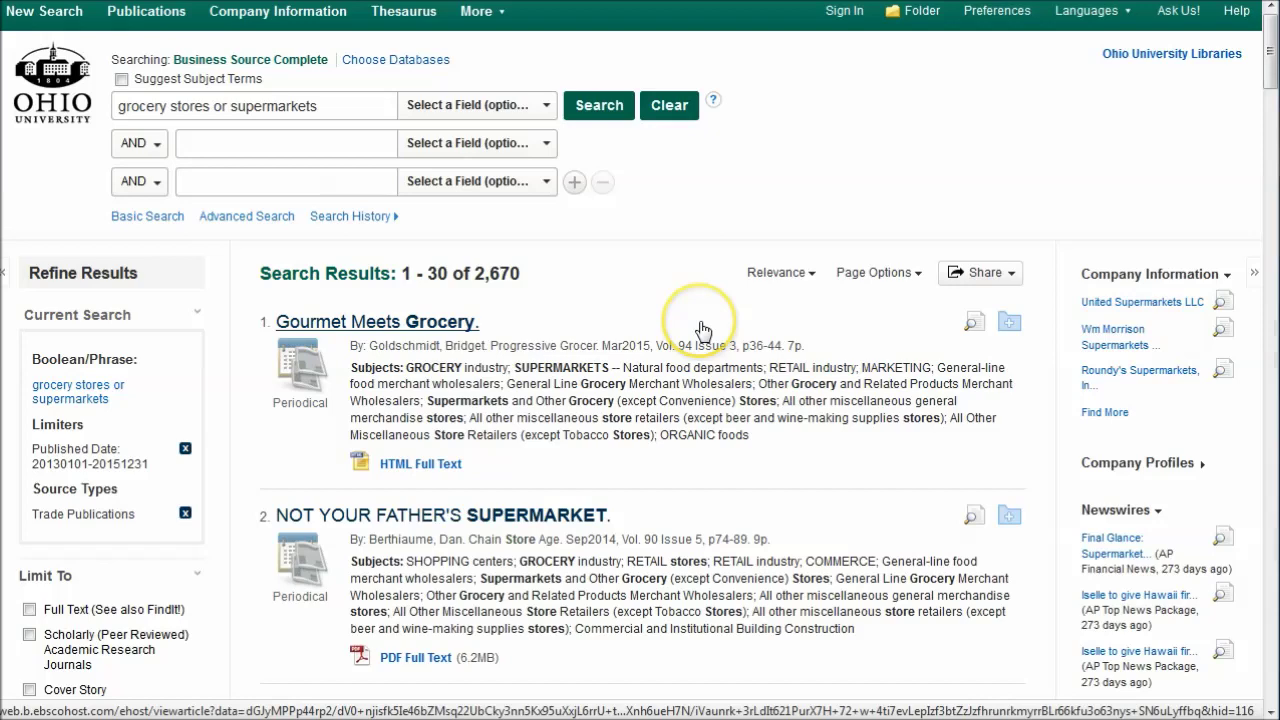
pyautogui.scroll(-2, 705, 335)
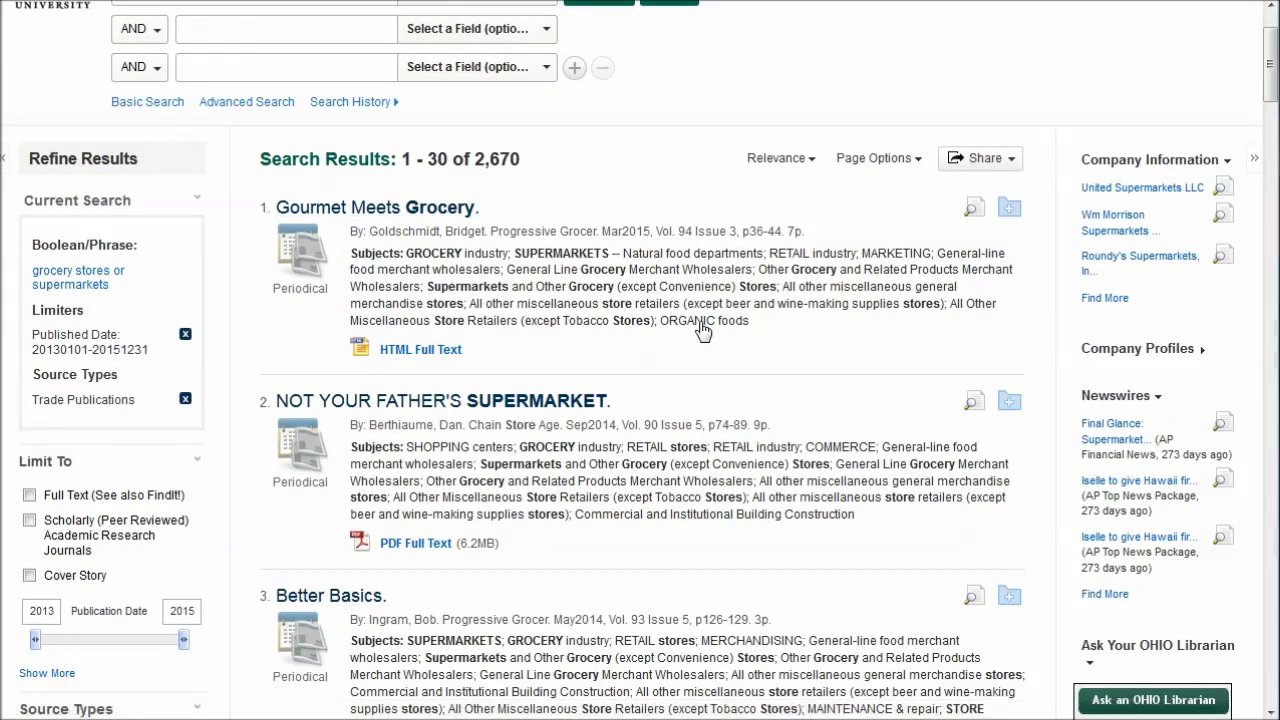
pyautogui.scroll(-2, 760, 305)
pyautogui.scroll(-5, 760, 310)
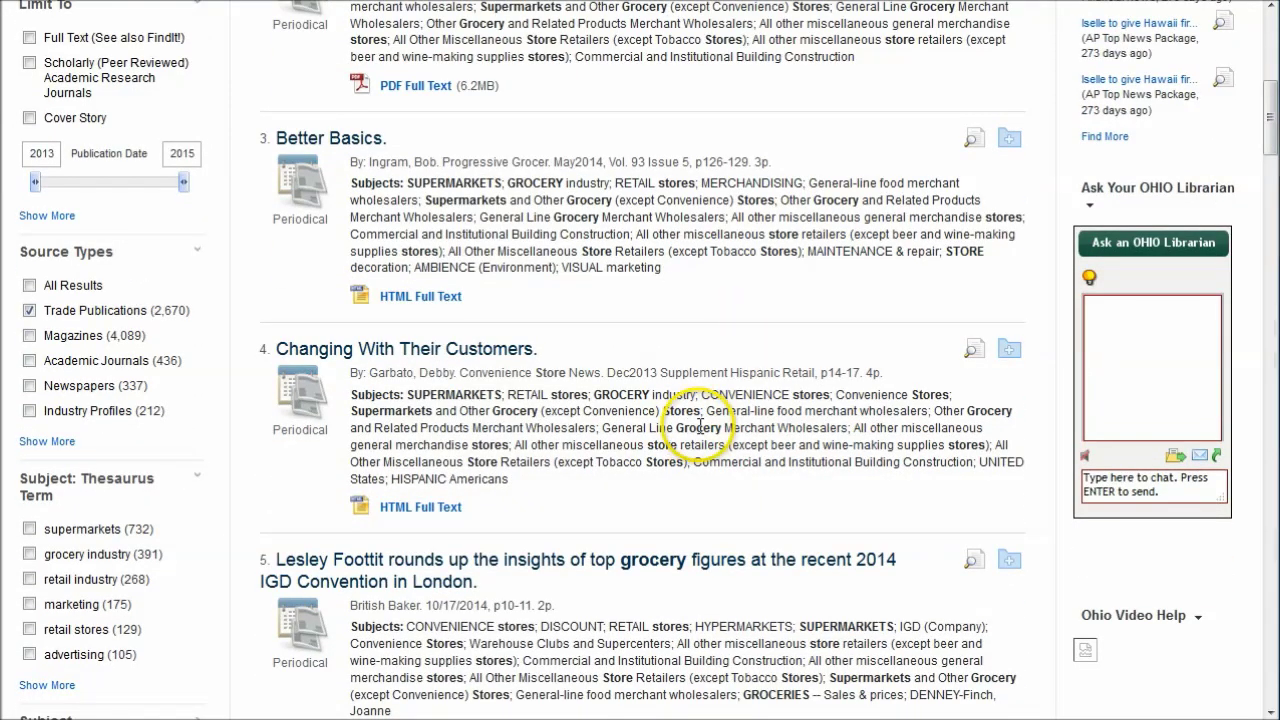
pyautogui.scroll(1, 700, 428)
pyautogui.scroll(3, 560, 337)
# Step: Open the Progressive Grocer publication details from the 'Gourmet Meets Grocery' record's source
pyautogui.scroll(2, 551, 277)
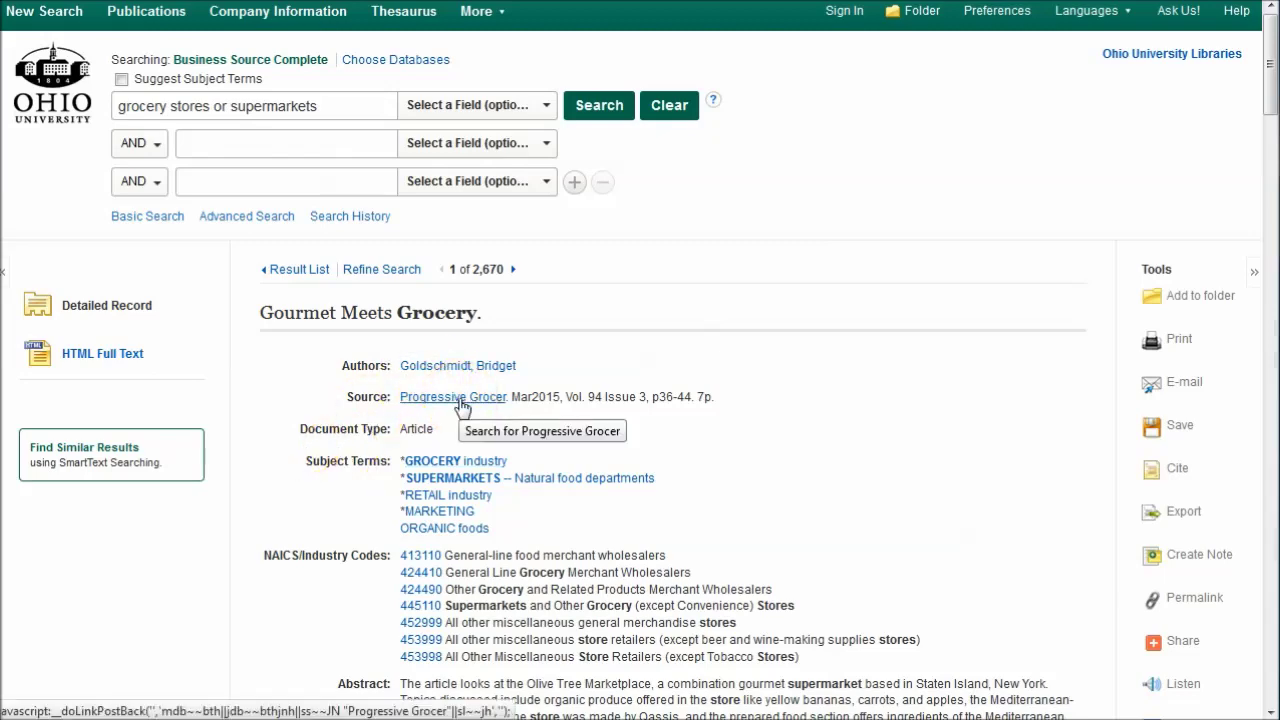
pyautogui.click(458, 399)
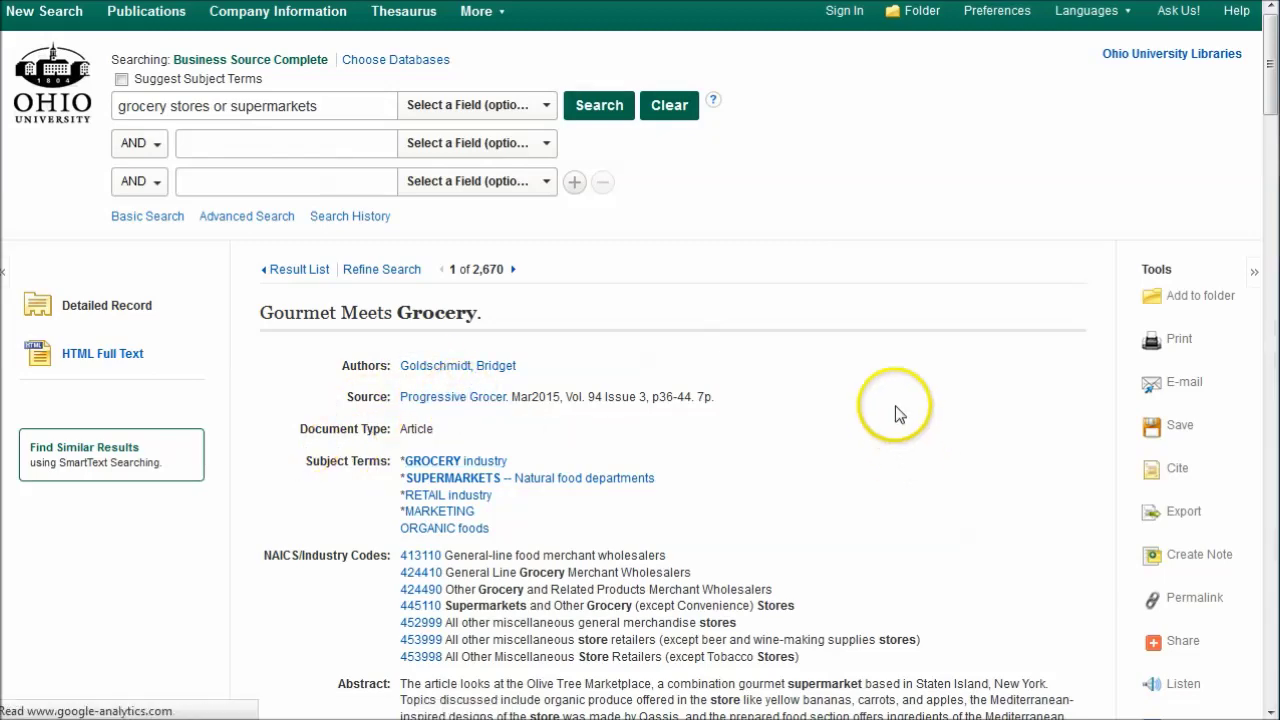
pyautogui.scroll(-2, 684, 416)
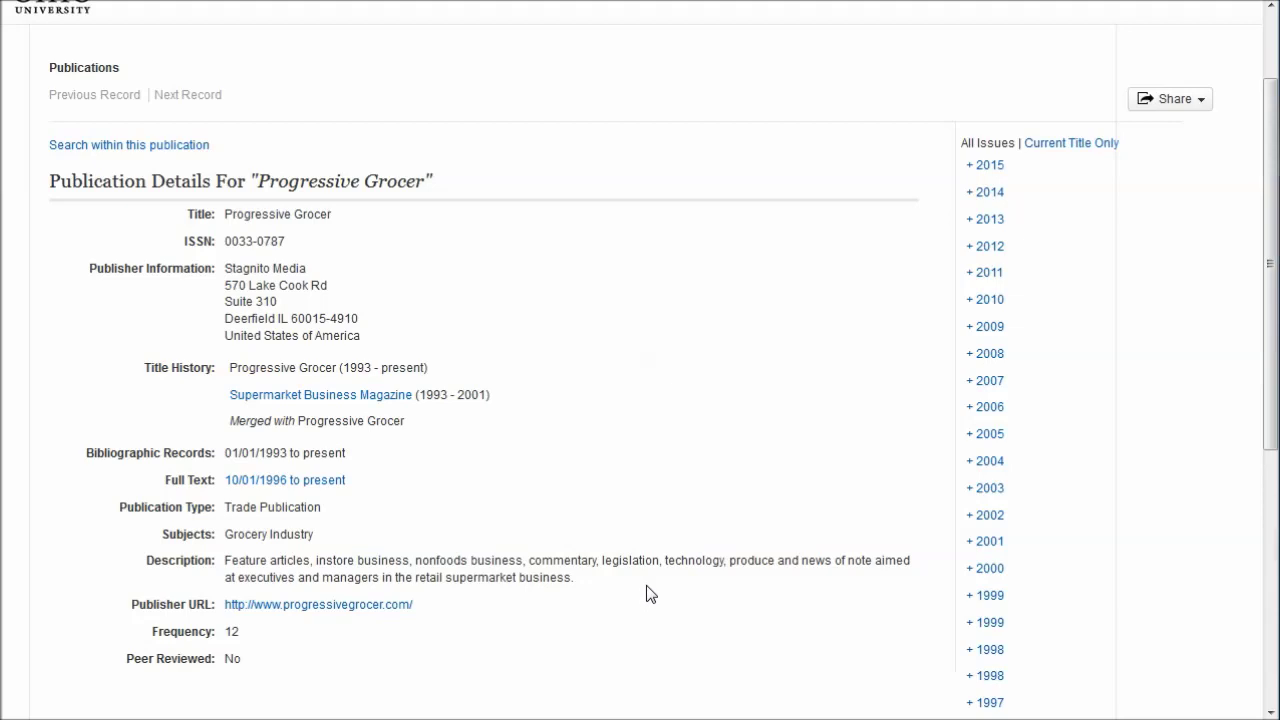
pyautogui.scroll(2, 660, 605)
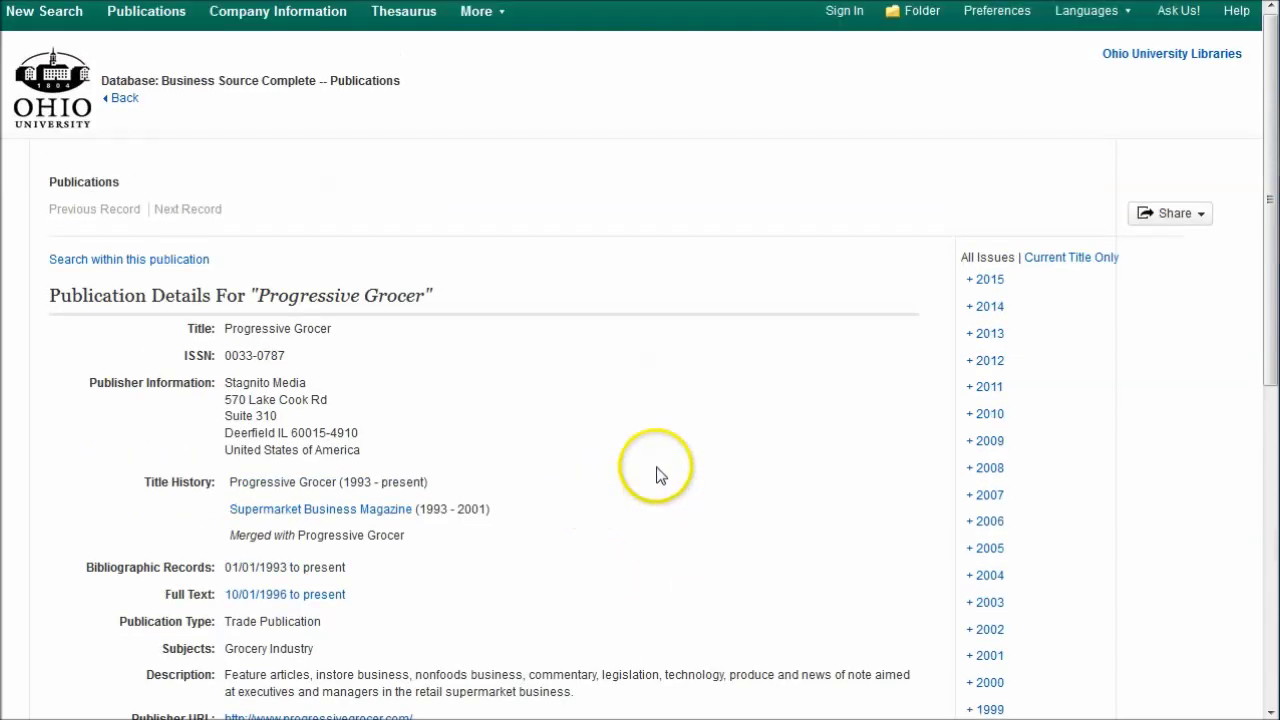
# Step: Expand Progressive Grocer's 2015 issues and list the articles in Vol. 94 Issue 4, Apr2015
pyautogui.click(974, 284)
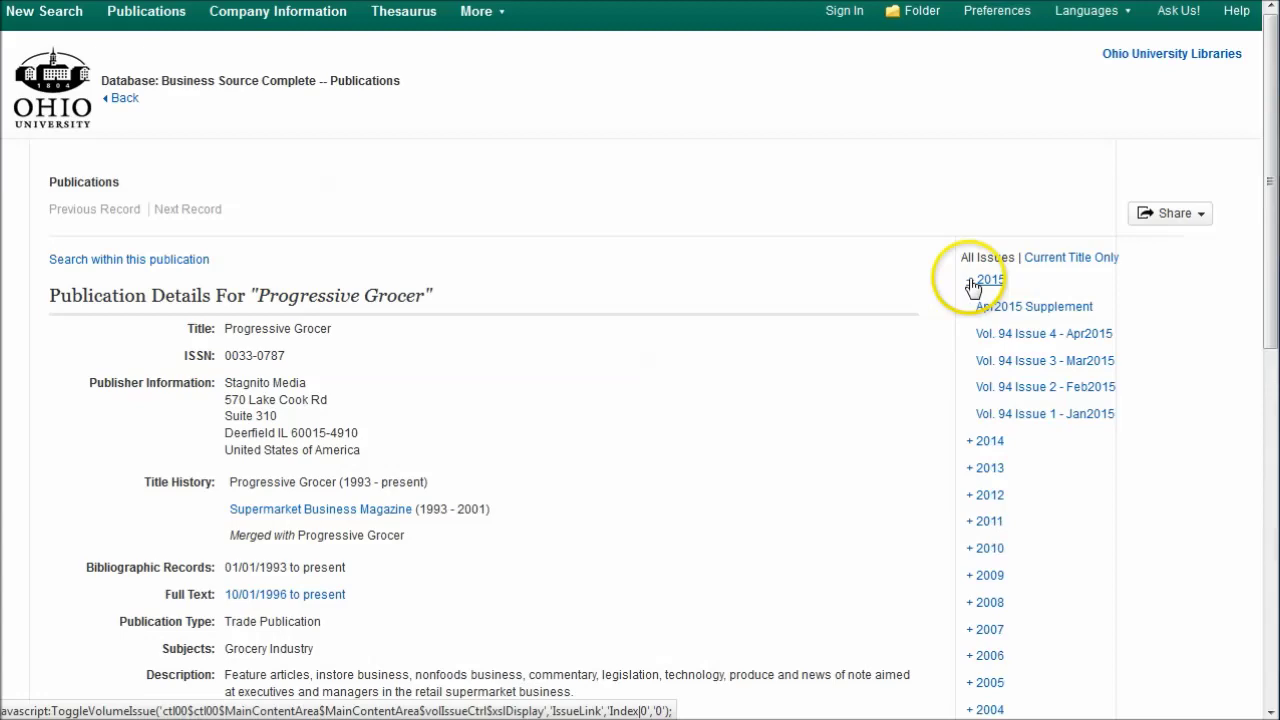
pyautogui.click(1020, 338)
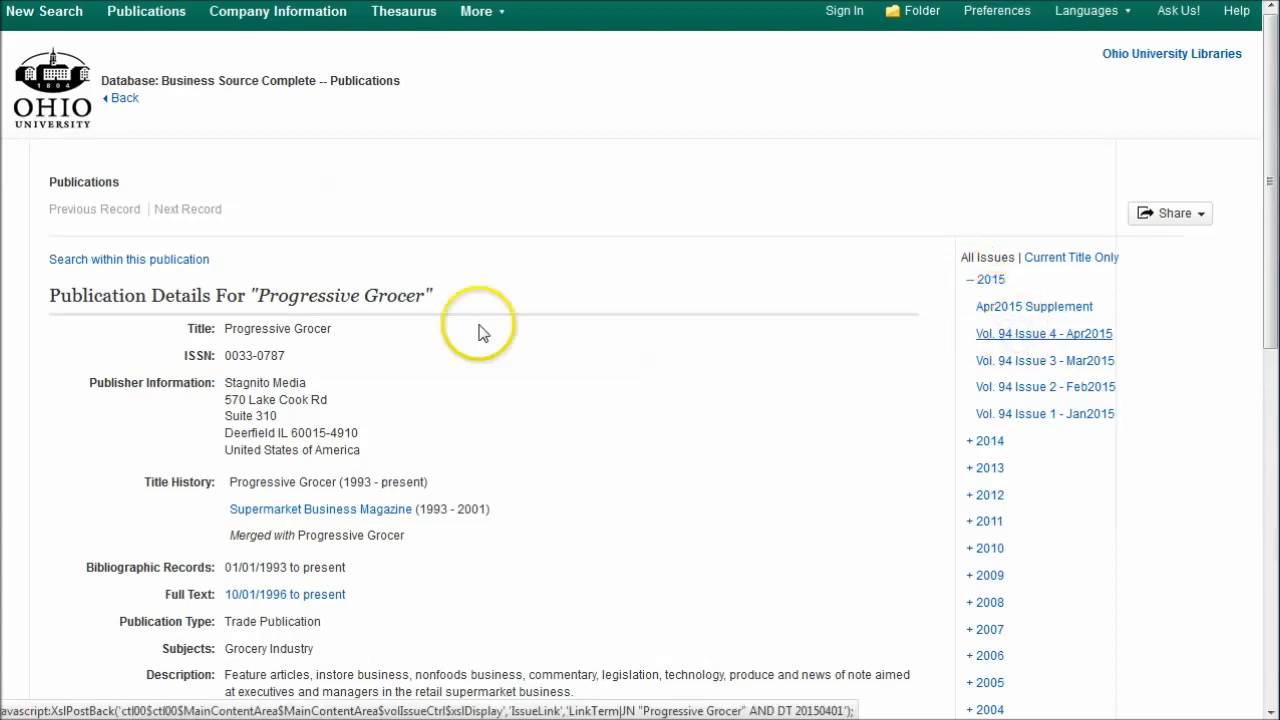